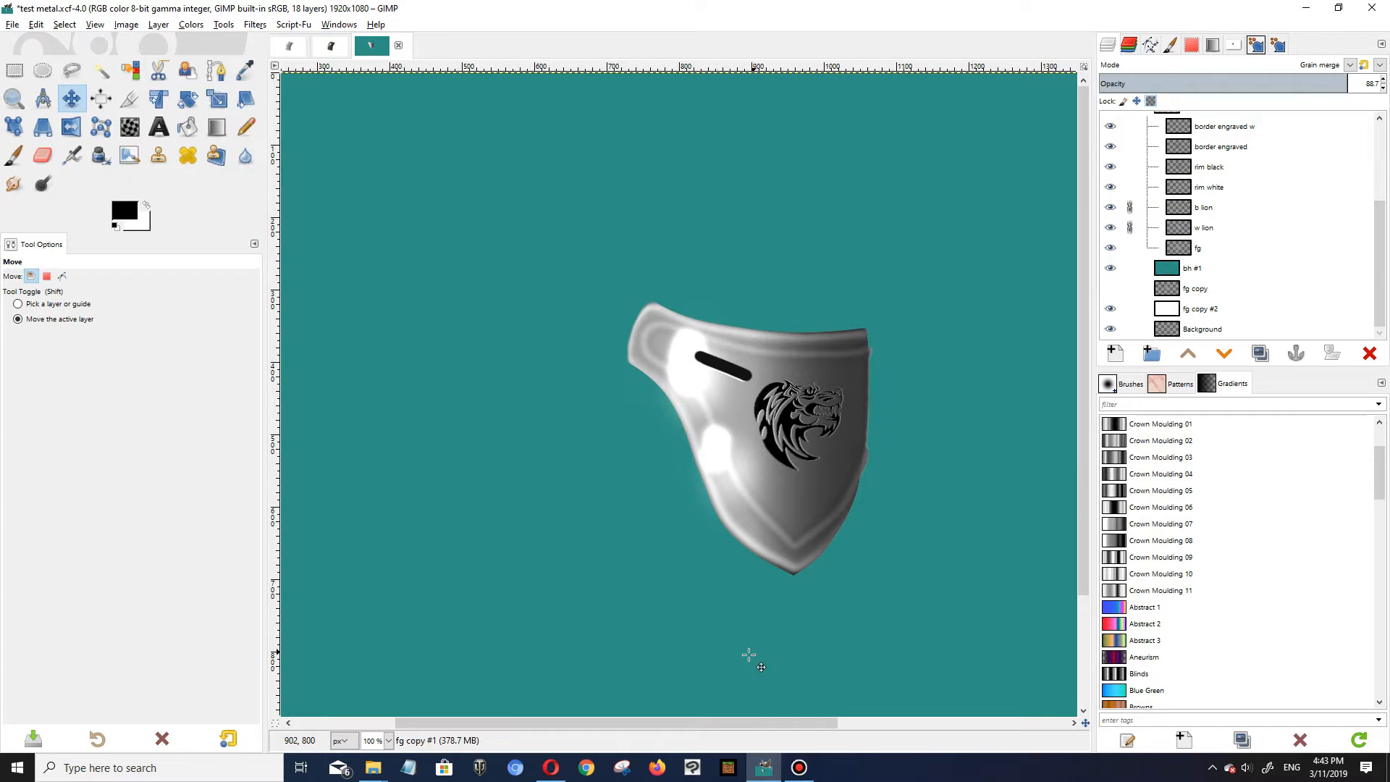
# Step: Paint a closed grey outline of the shoulder plate on the fg layer, slightly larger than needed
pyautogui.moveTo(558, 269); pyautogui.dragTo(749, 294)
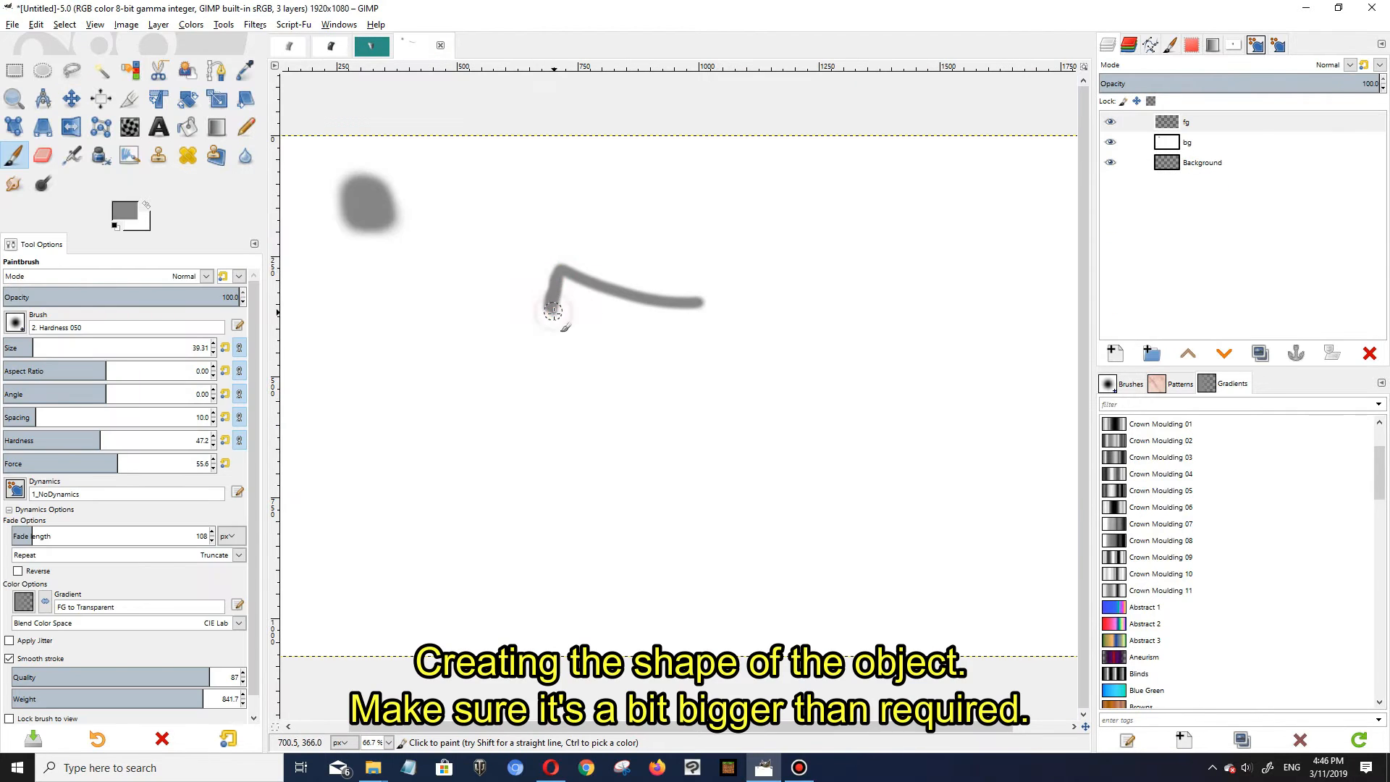
pyautogui.moveTo(553, 311)
pyautogui.mouseDown()
pyautogui.moveTo(590, 350)
pyautogui.moveTo(628, 453)
pyautogui.moveTo(695, 495)
pyautogui.moveTo(673, 494)
pyautogui.moveTo(734, 421)
pyautogui.moveTo(729, 282)
pyautogui.moveTo(728, 448)
pyautogui.mouseUp()
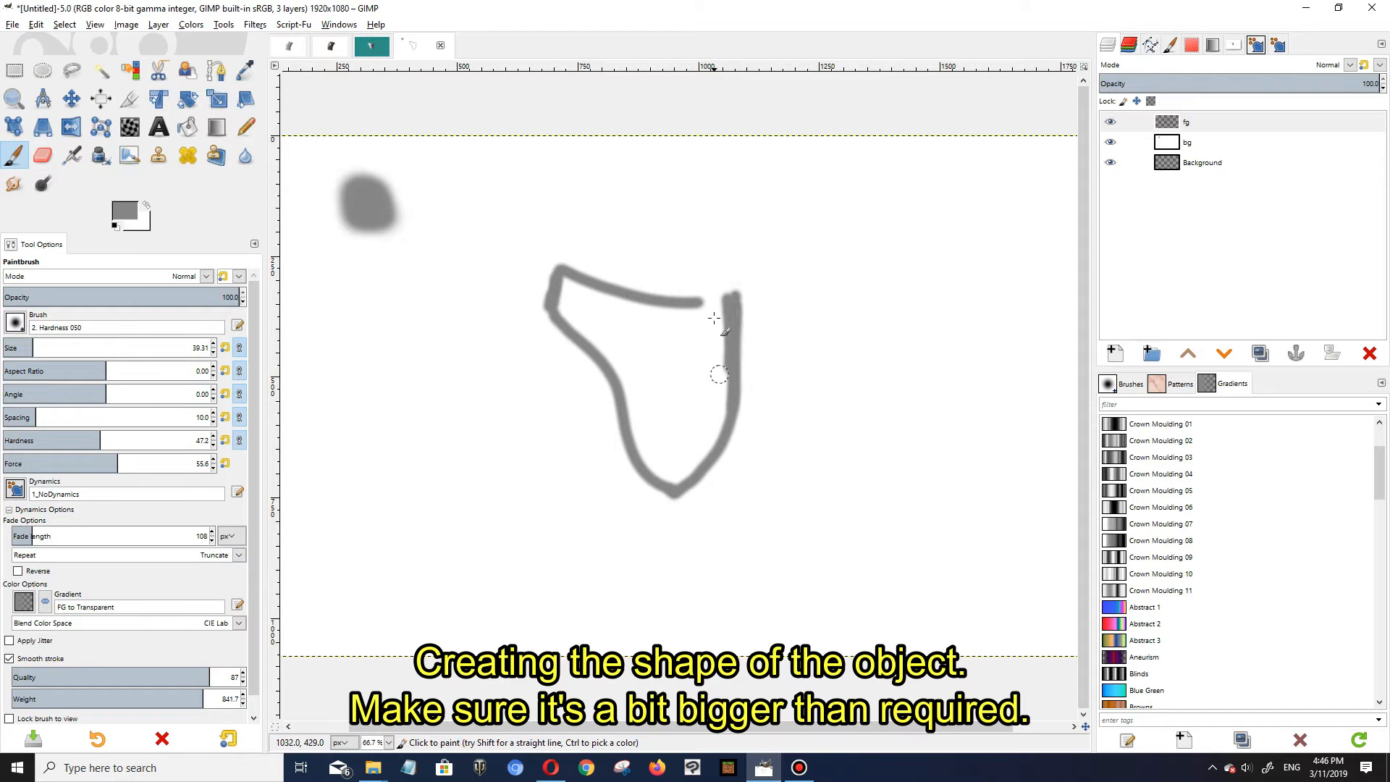
pyautogui.moveTo(664, 301); pyautogui.dragTo(731, 307)
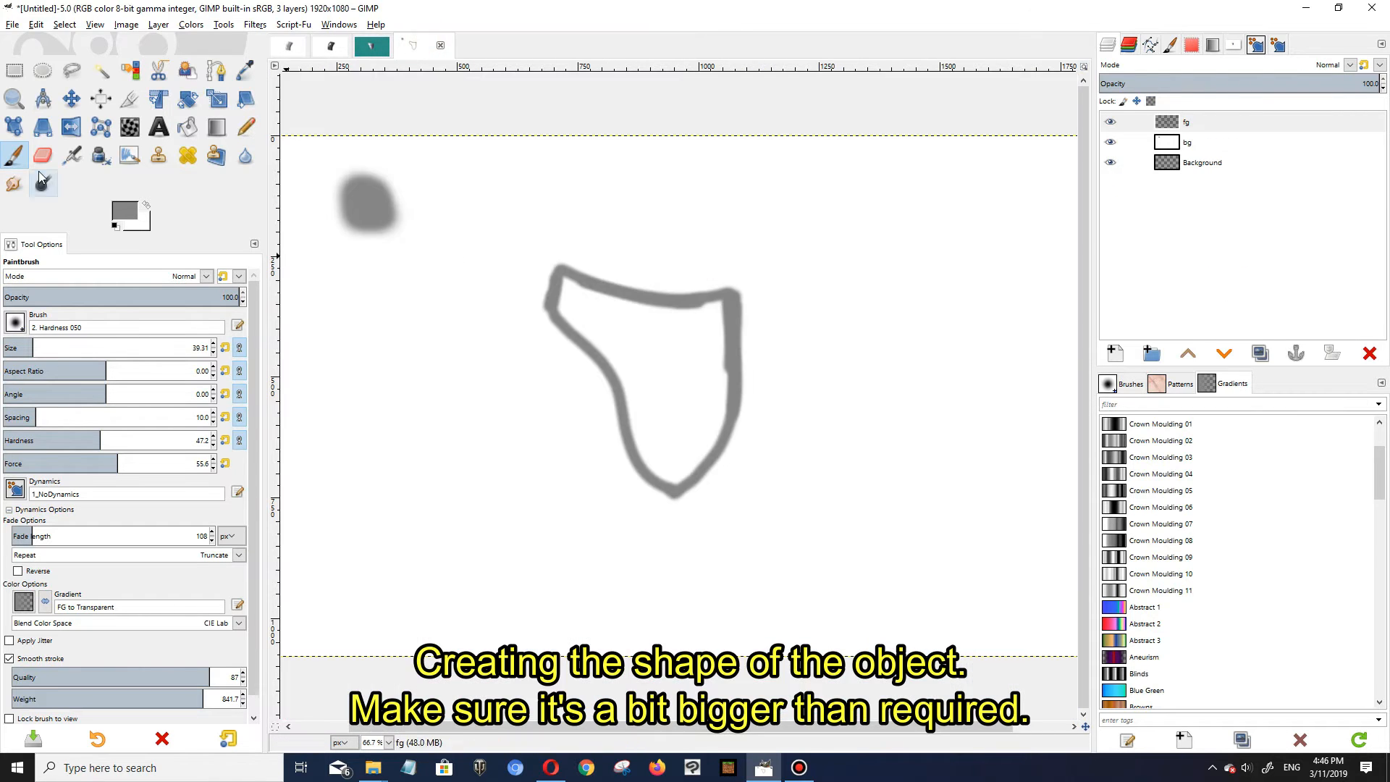
# Step: Fill the inside of the shoulder plate outline with solid grey brush strokes
pyautogui.moveTo(558, 285)
pyautogui.mouseDown()
pyautogui.moveTo(756, 289)
pyautogui.moveTo(568, 280)
pyautogui.moveTo(646, 405)
pyautogui.moveTo(612, 367)
pyautogui.moveTo(667, 321)
pyautogui.mouseUp()
pyautogui.moveTo(568, 300); pyautogui.dragTo(651, 405)
pyautogui.scroll(2, 668, 430)
pyautogui.moveTo(583, 326)
pyautogui.mouseDown()
pyautogui.moveTo(595, 431)
pyautogui.moveTo(676, 550)
pyautogui.moveTo(426, 120)
pyautogui.moveTo(655, 521)
pyautogui.moveTo(716, 463)
pyautogui.moveTo(769, 340)
pyautogui.moveTo(752, 172)
pyautogui.mouseUp()
pyautogui.scroll(1, 753, 174)
pyautogui.moveTo(749, 355)
pyautogui.mouseDown()
pyautogui.moveTo(422, 282)
pyautogui.moveTo(599, 371)
pyautogui.mouseUp()
# Step: Compare the shape with the finished metal plate image and build out its edges with a 36.26 brush
pyautogui.click(372, 46)
pyautogui.click(413, 47)
pyautogui.moveTo(474, 315)
pyautogui.mouseDown()
pyautogui.moveTo(729, 366)
pyautogui.moveTo(605, 495)
pyautogui.moveTo(410, 313)
pyautogui.moveTo(620, 493)
pyautogui.moveTo(716, 679)
pyautogui.moveTo(684, 472)
pyautogui.mouseUp()
pyautogui.moveTo(32, 343); pyautogui.dragTo(71, 345)
pyautogui.moveTo(528, 344)
pyautogui.mouseDown()
pyautogui.moveTo(735, 501)
pyautogui.moveTo(546, 380)
pyautogui.mouseUp()
pyautogui.click(372, 47)
pyautogui.click(413, 46)
pyautogui.click(56, 344)
pyautogui.click(31, 343)
pyautogui.moveTo(415, 323); pyautogui.dragTo(380, 336)
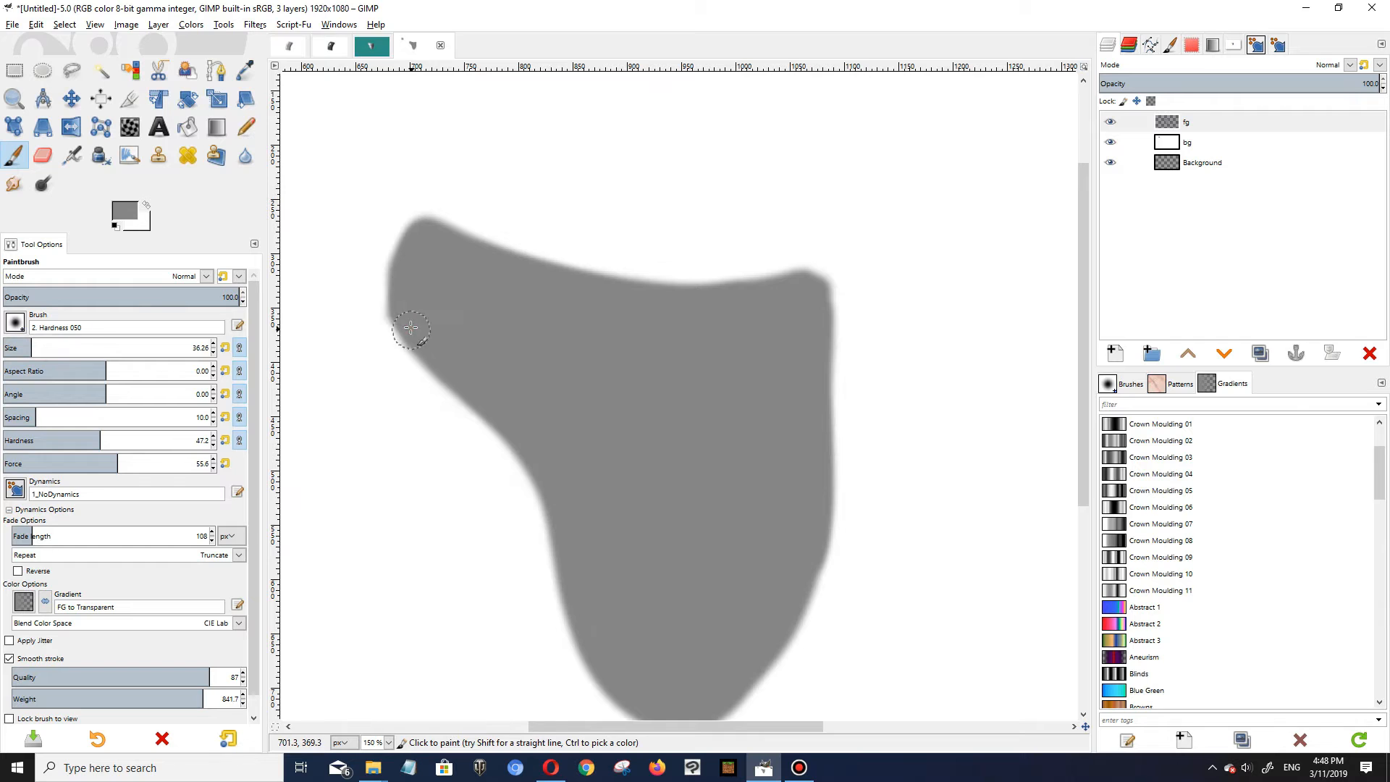
# Step: Draw a closed path following the upper edge and right side of the grey shape, returning diagonally across its middle
pyautogui.click(215, 76)
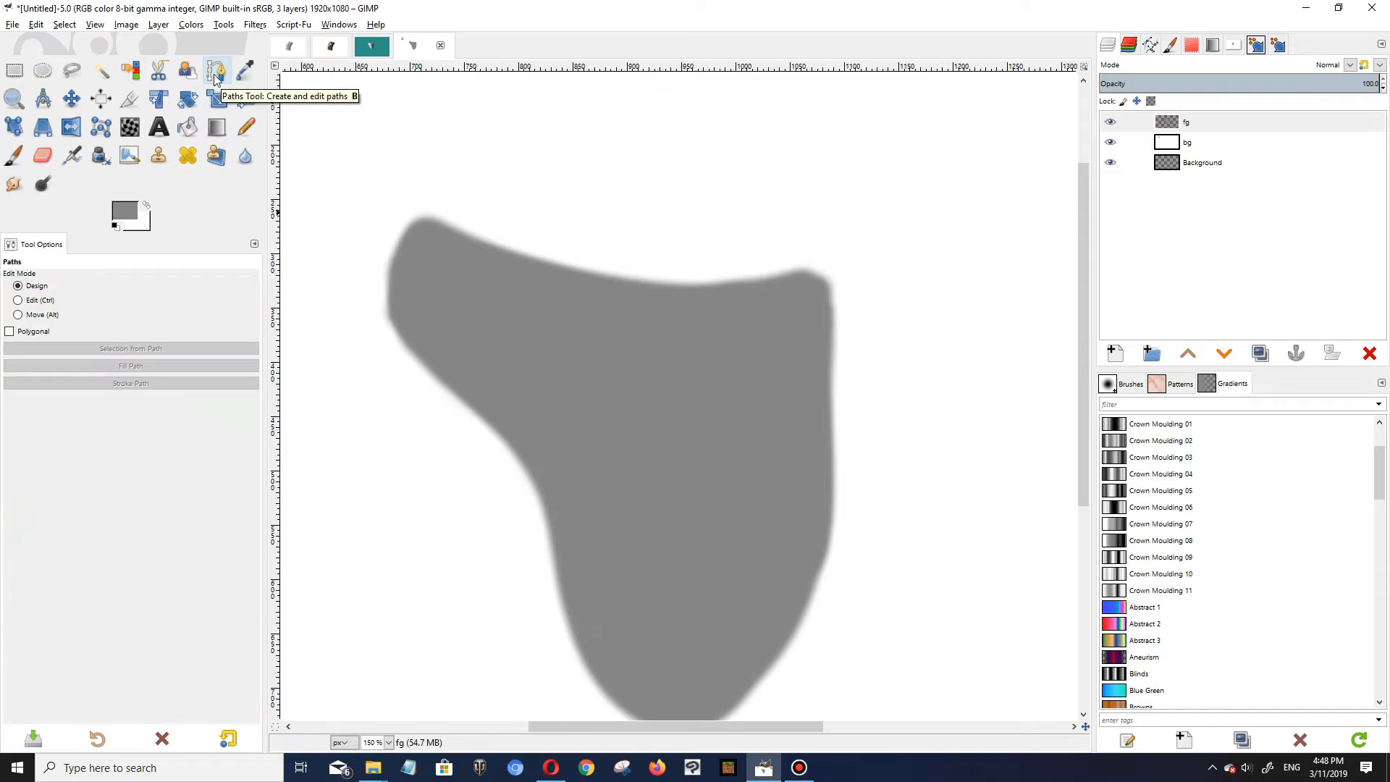
pyautogui.click(398, 272)
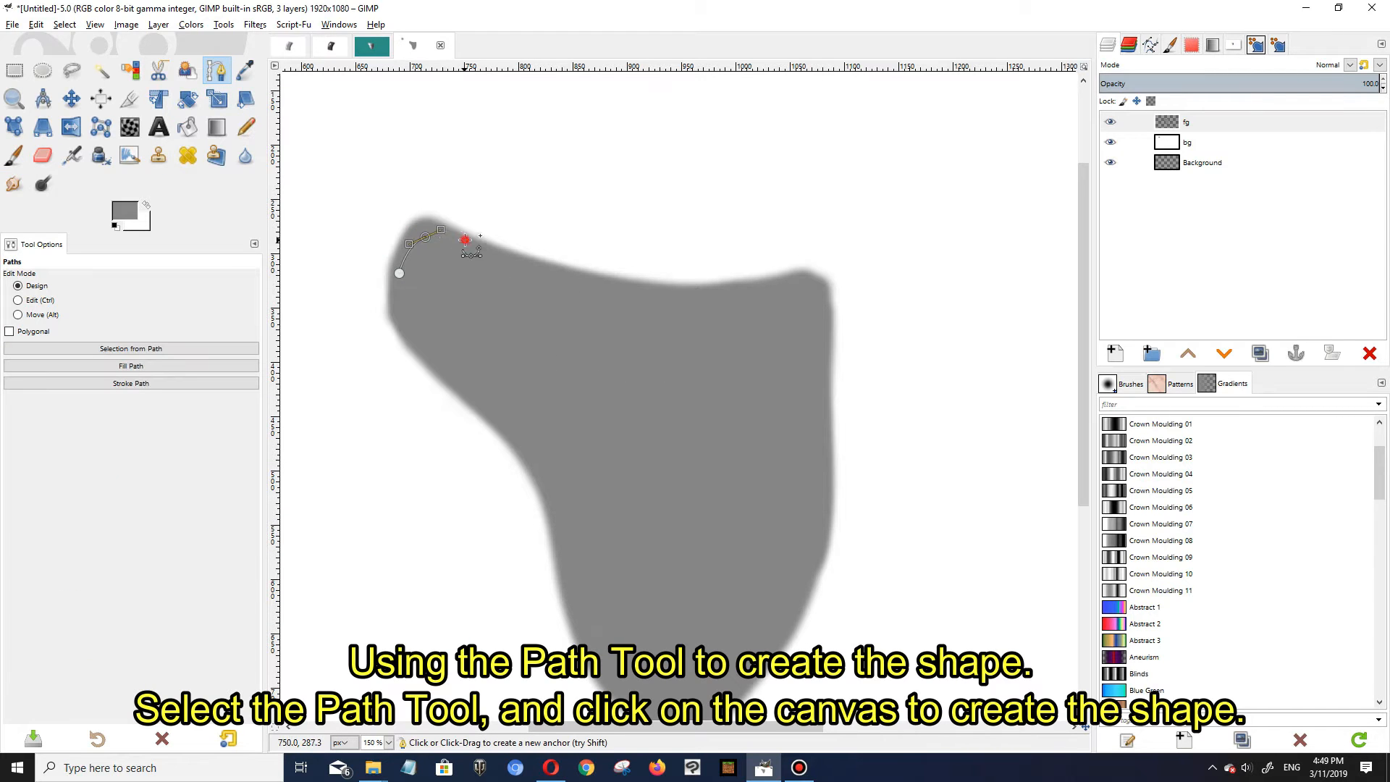
pyautogui.moveTo(775, 280); pyautogui.dragTo(787, 276)
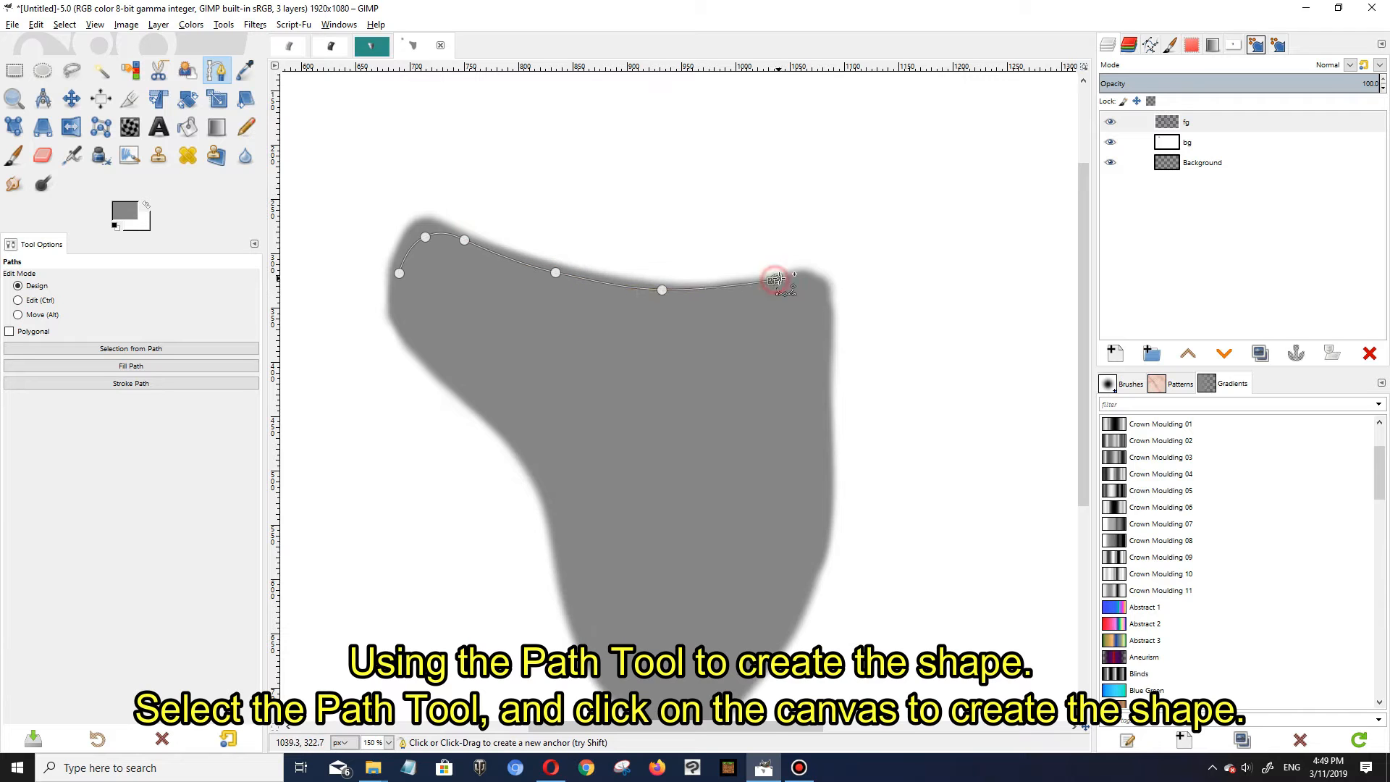
pyautogui.click(813, 566)
pyautogui.moveTo(813, 567); pyautogui.dragTo(822, 641)
pyautogui.moveTo(822, 592); pyautogui.dragTo(823, 603)
pyautogui.click(646, 530)
pyautogui.click(490, 435)
pyautogui.click(397, 350)
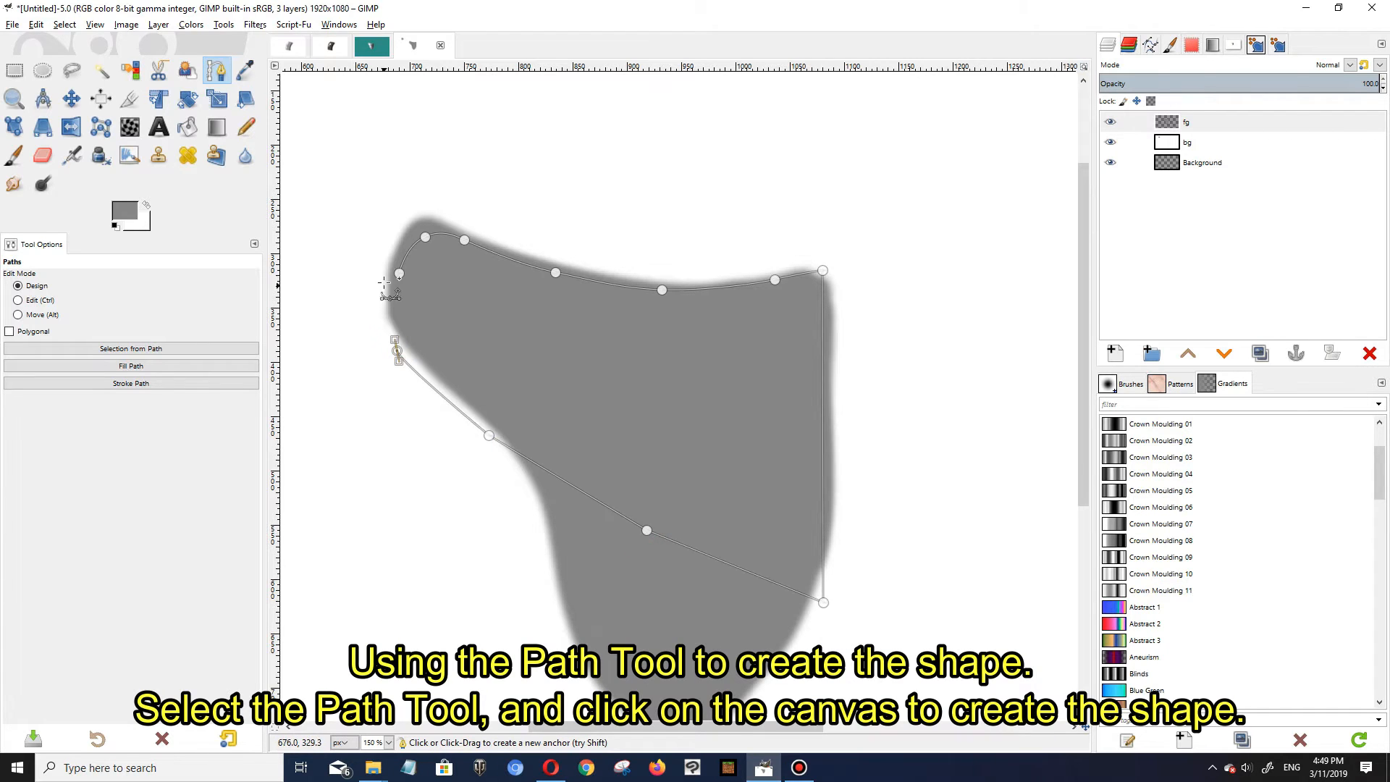
pyautogui.click(399, 273)
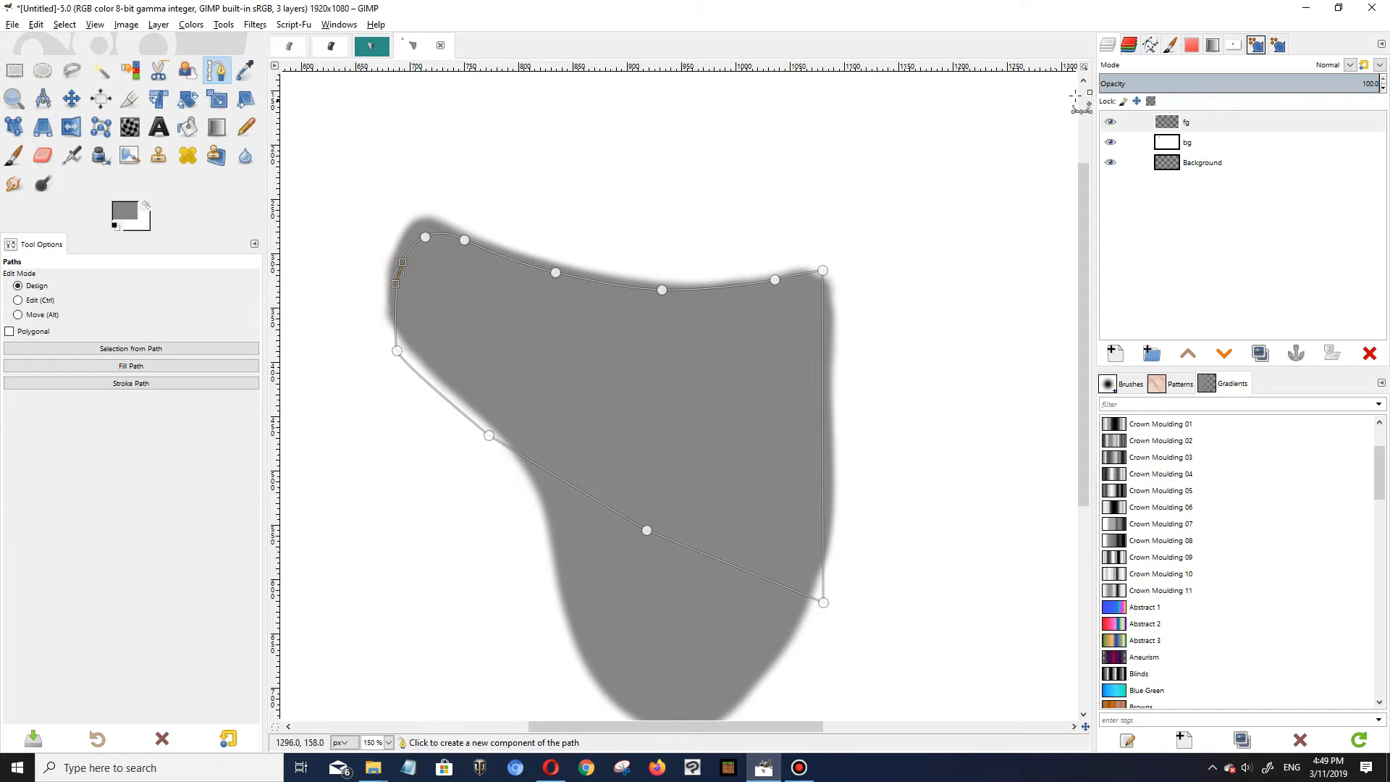
# Step: Rename the new path "part upper"
pyautogui.click(1149, 44)
pyautogui.doubleClick(1184, 84)
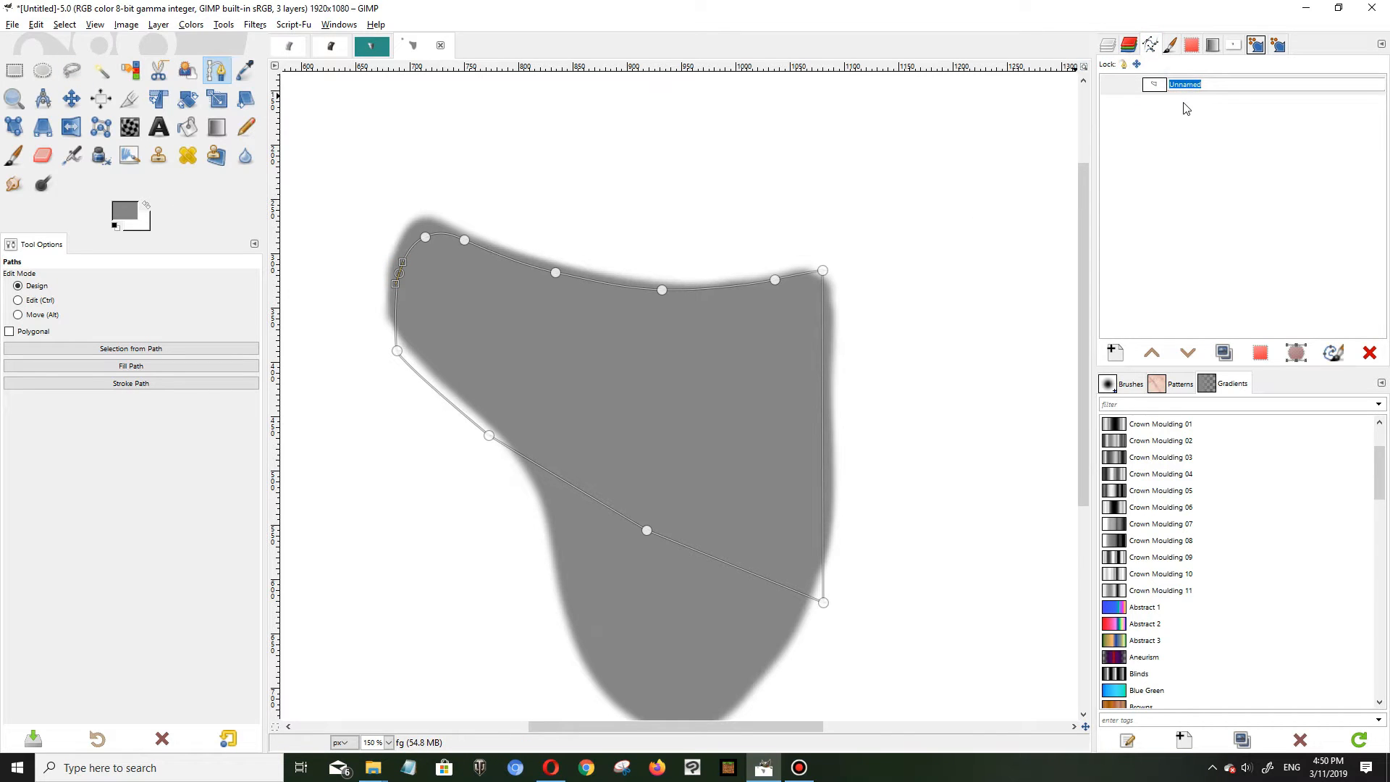
pyautogui.press('Return')
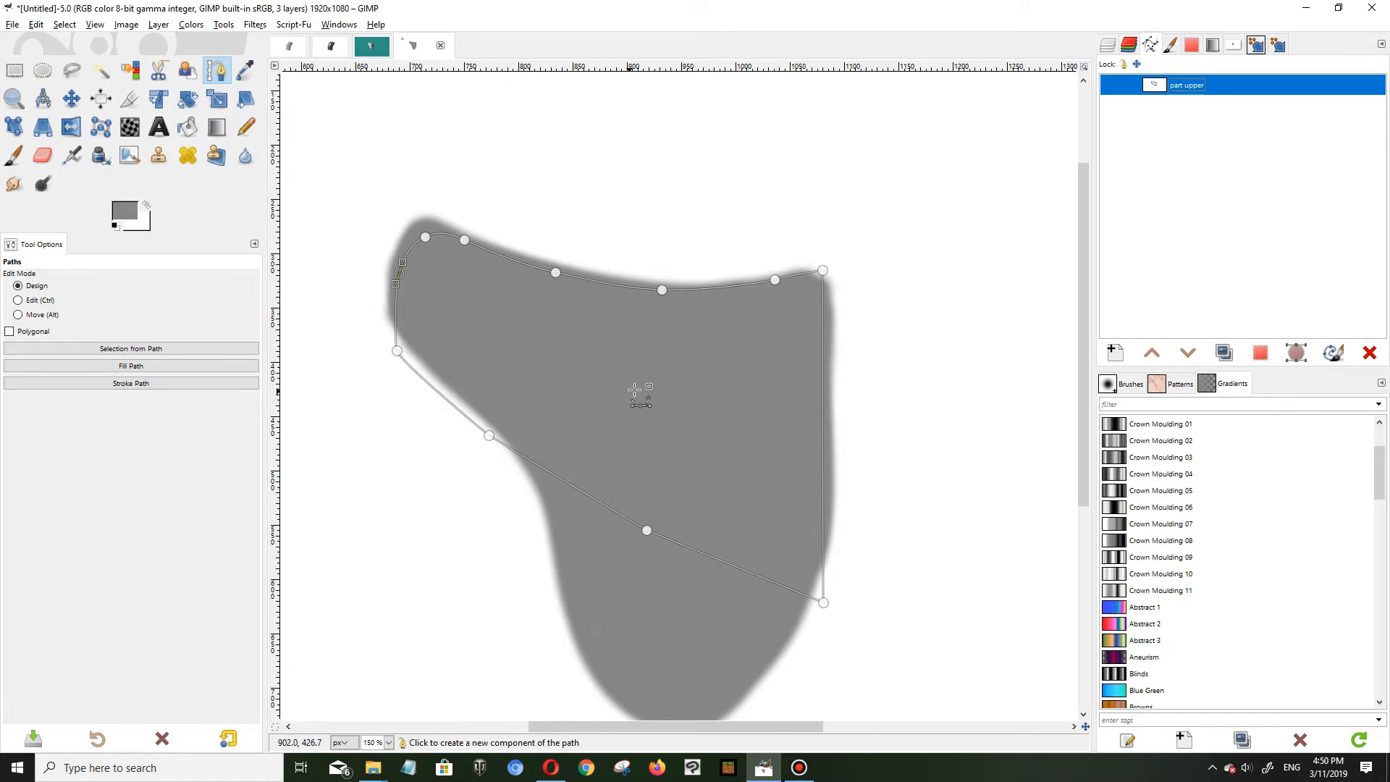
# Step: Convert the "part upper" path to a selection and invert it
pyautogui.click(1260, 352)
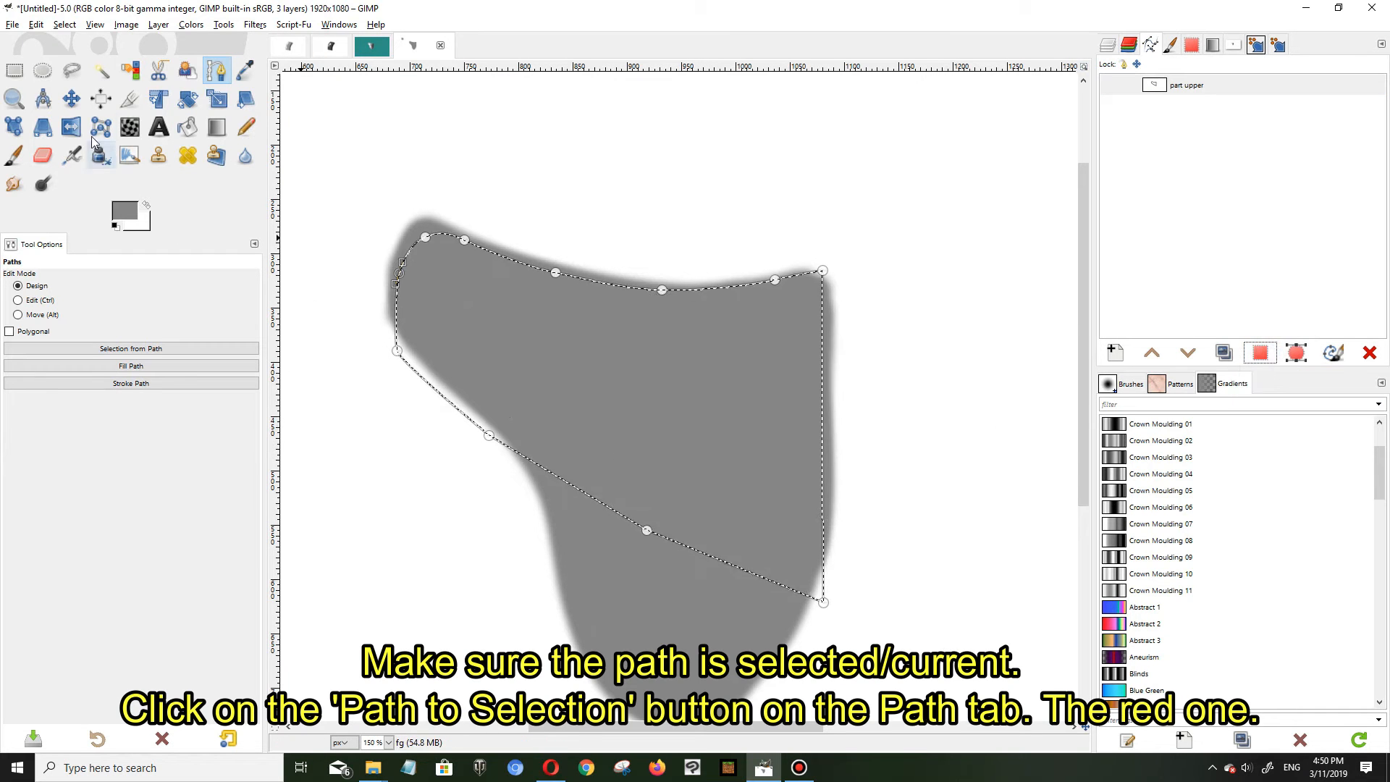
pyautogui.press('m')
pyautogui.press('p')
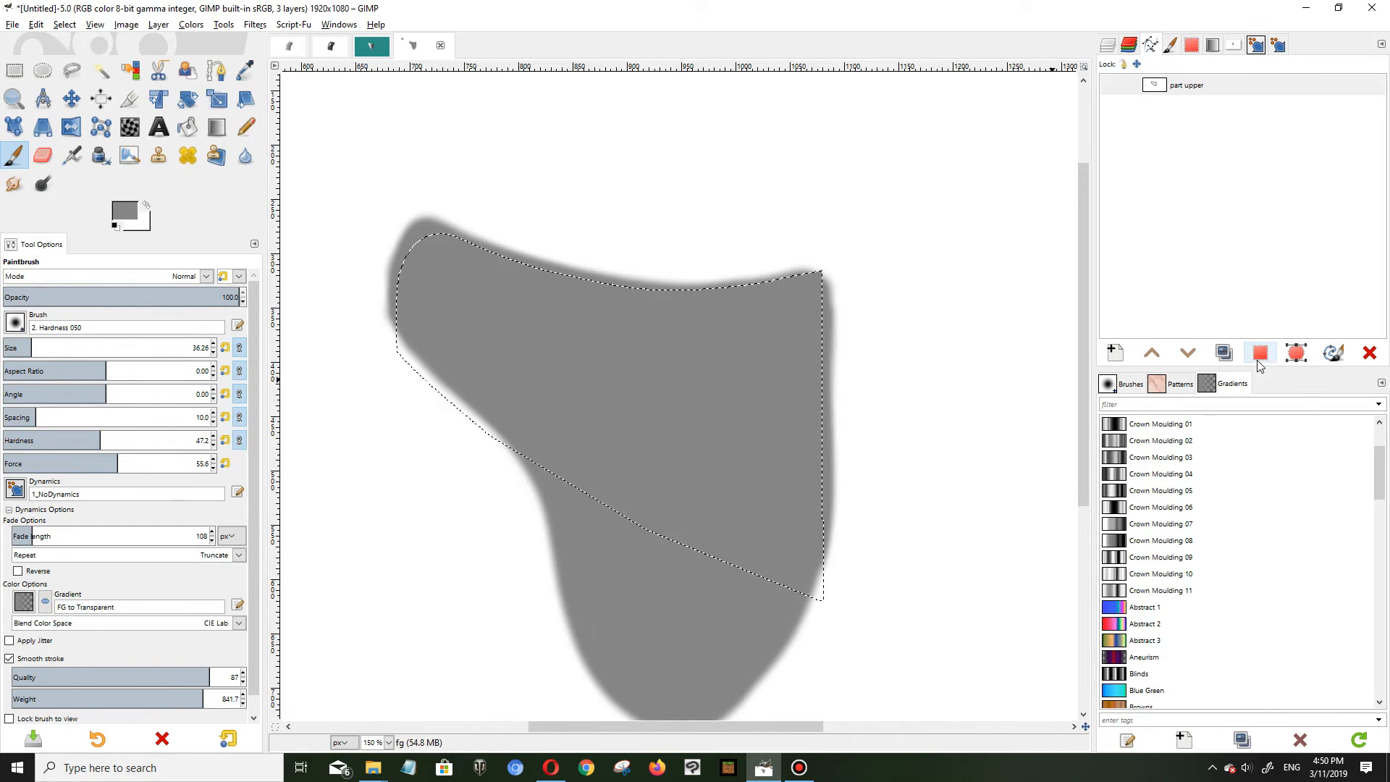
pyautogui.click(64, 25)
pyautogui.click(83, 73)
# Step: Erase the blurry grey overhang outside the shape's upper and right edges, and clear the selection
pyautogui.hotkey('shift', 'e')
pyautogui.moveTo(426, 223)
pyautogui.mouseDown()
pyautogui.moveTo(393, 318)
pyautogui.moveTo(496, 251)
pyautogui.moveTo(399, 327)
pyautogui.moveTo(377, 299)
pyautogui.moveTo(801, 300)
pyautogui.moveTo(836, 265)
pyautogui.moveTo(833, 558)
pyautogui.mouseUp()
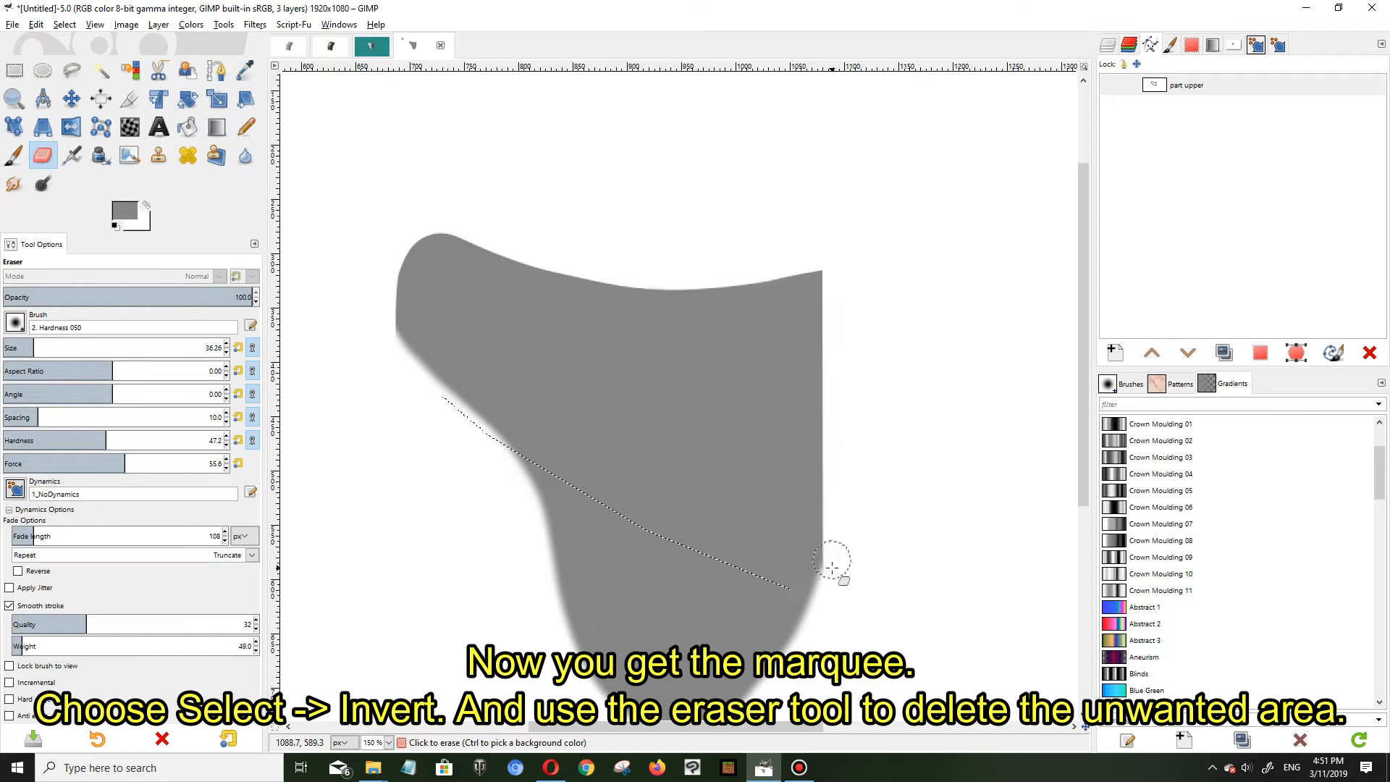
pyautogui.moveTo(496, 263); pyautogui.dragTo(407, 334)
pyautogui.scroll(-3, 860, 351)
pyautogui.scroll(3, 859, 350)
pyautogui.click(65, 26)
pyautogui.click(79, 57)
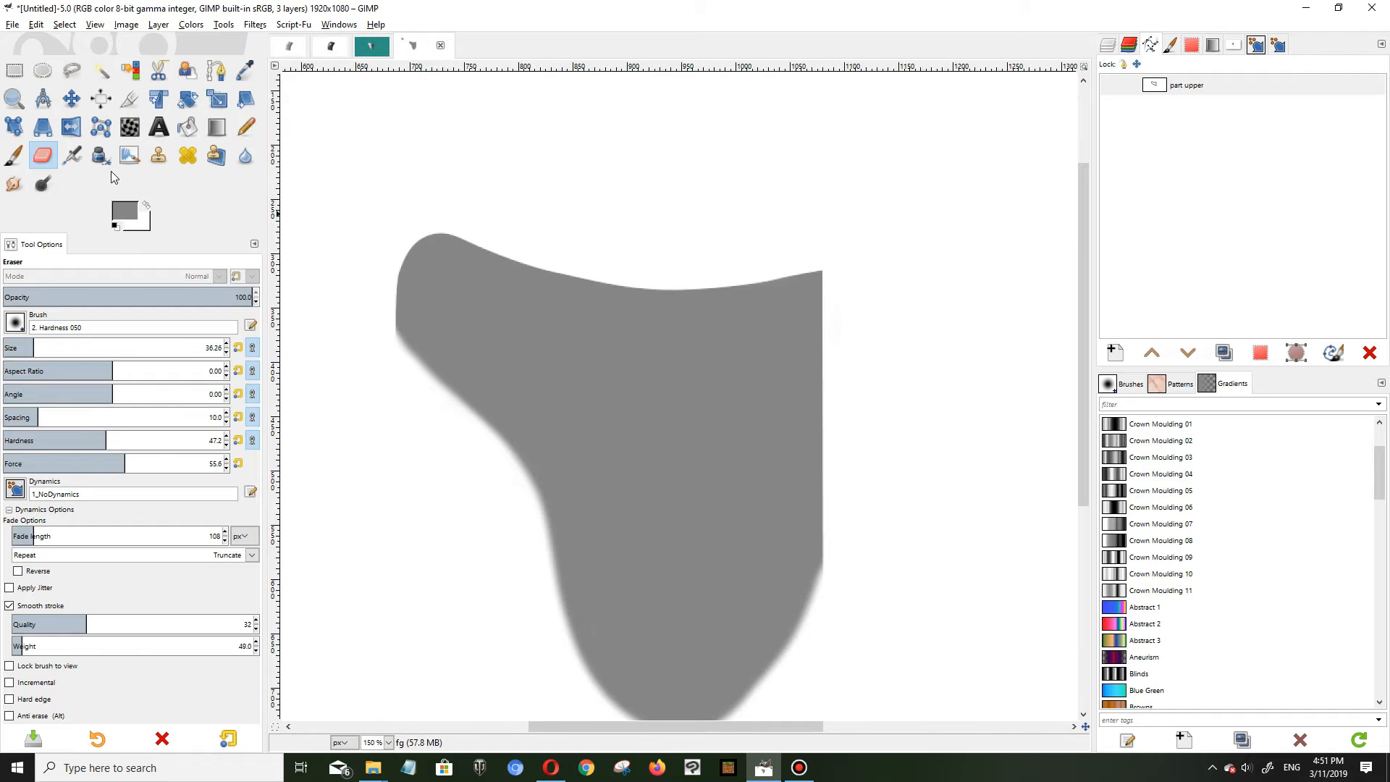
# Step: Draw a second closed path around the lower half of the shape, following its left curve, pointed bottom and right edge
pyautogui.click(216, 70)
pyautogui.click(398, 283)
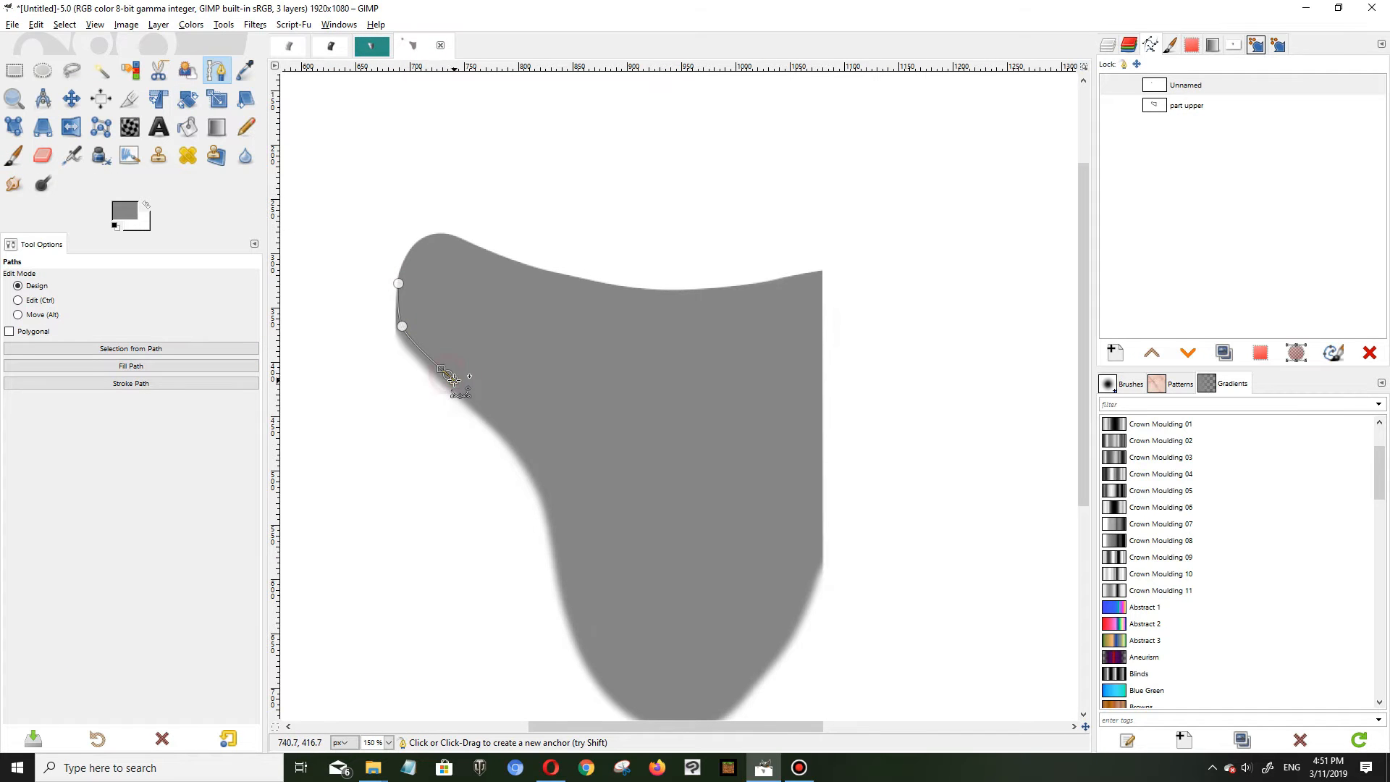
pyautogui.scroll(-1, 486, 406)
pyautogui.moveTo(542, 316); pyautogui.dragTo(564, 373)
pyautogui.moveTo(581, 457); pyautogui.dragTo(587, 471)
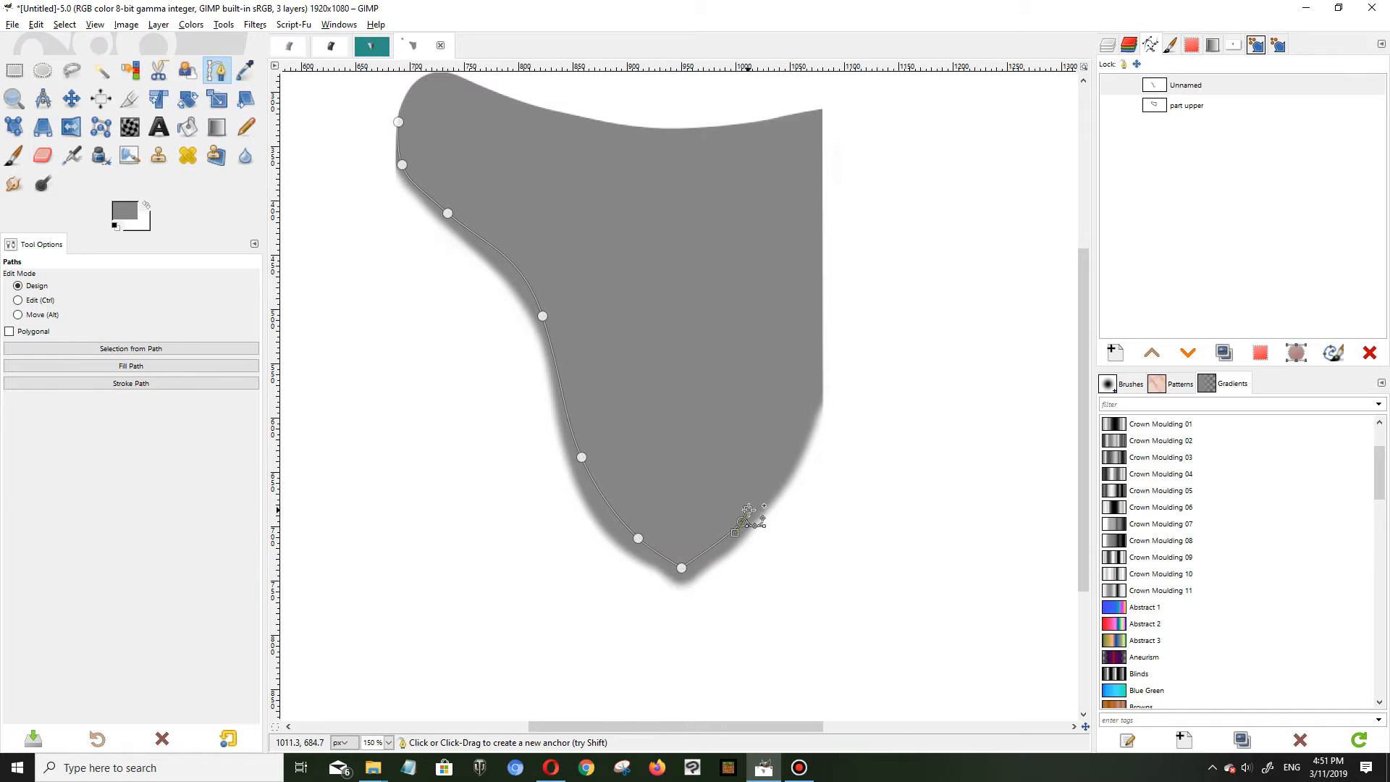
pyautogui.click(802, 427)
pyautogui.moveTo(837, 326); pyautogui.dragTo(844, 287)
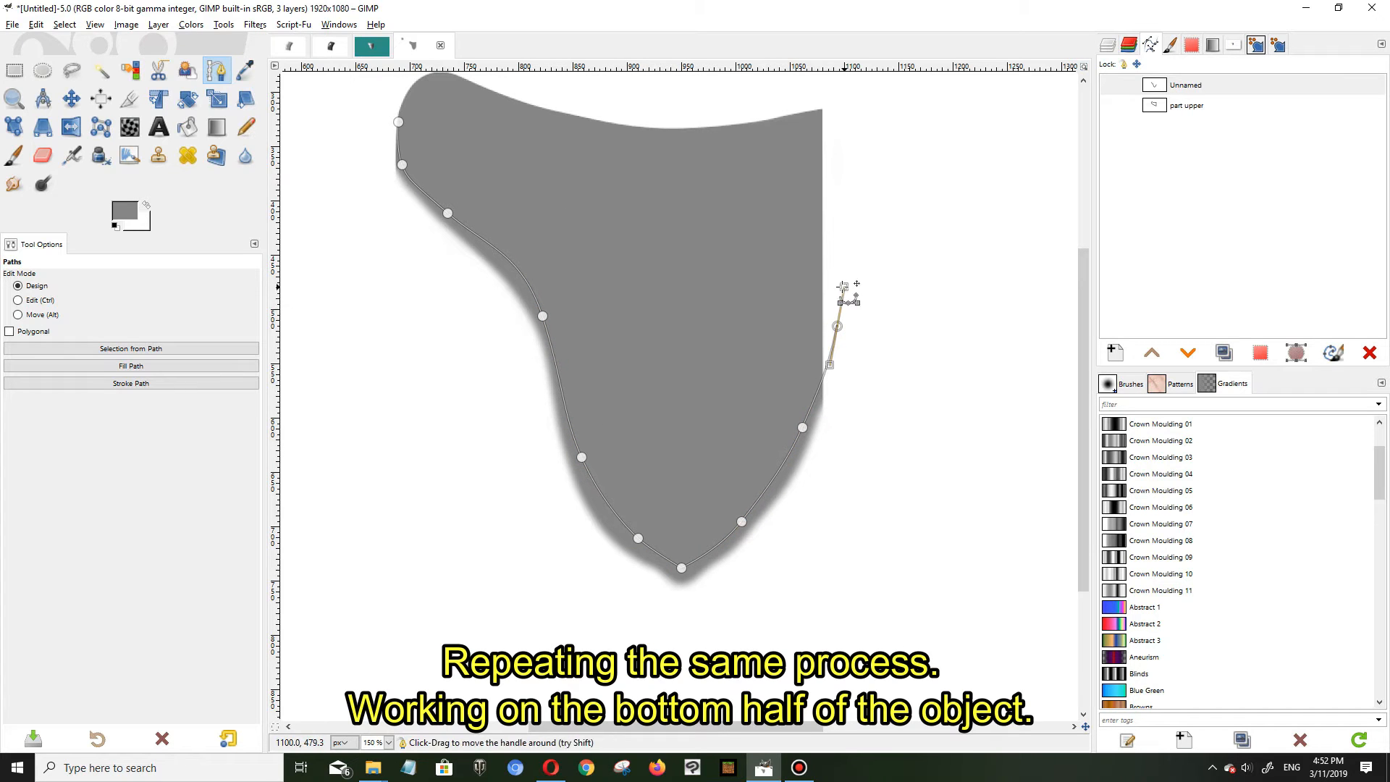
pyautogui.keyDown('ctrl'); pyautogui.click(398, 123); pyautogui.keyUp('ctrl')
# Step: Convert the lower-half path to a selection and invert it
pyautogui.press('Return')
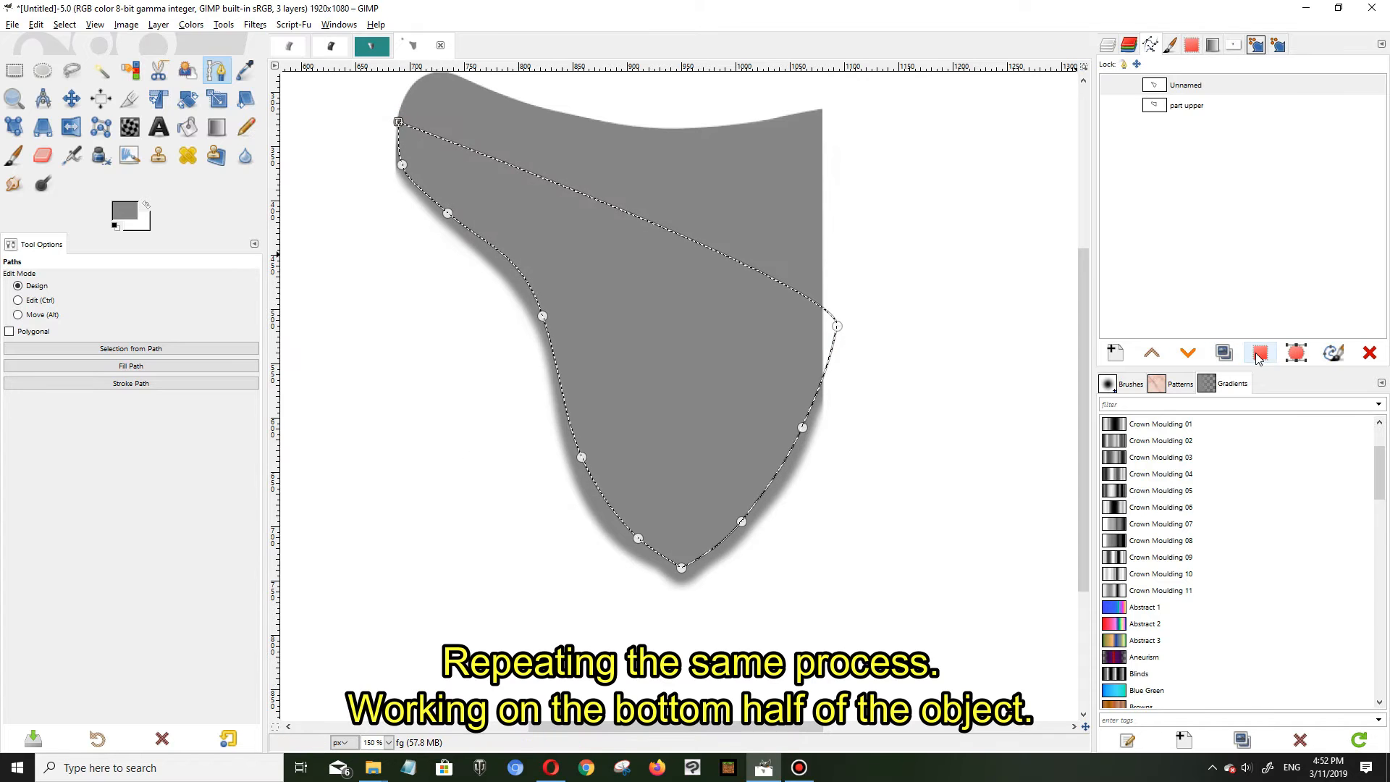
pyautogui.hotkey('shift', 'e')
pyautogui.click(64, 24)
pyautogui.click(86, 77)
pyautogui.scroll(2, 415, 177)
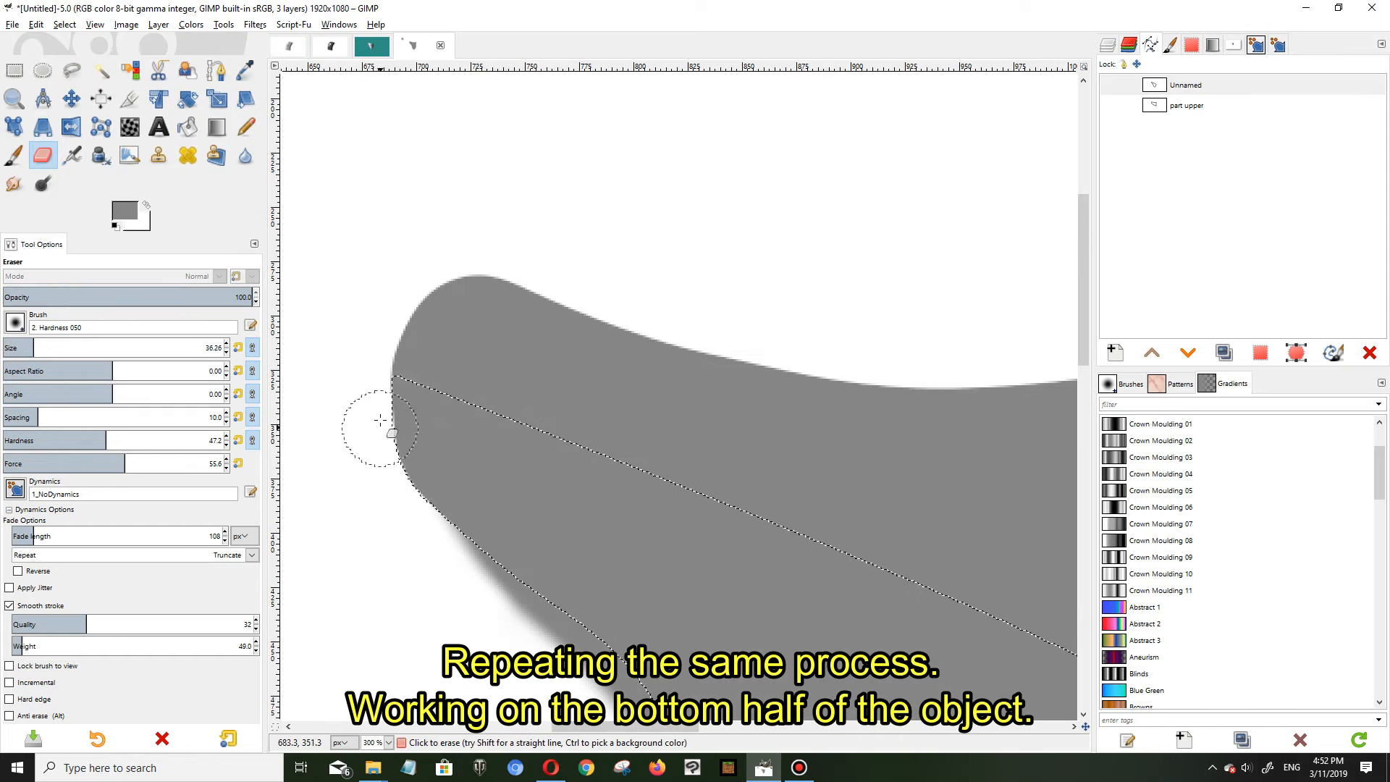
# Step: Erase the blurry grey overhang along the lower left curve, bottom tip and lower right edge, and clear the selection
pyautogui.scroll(-2, 369, 412)
pyautogui.moveTo(411, 215)
pyautogui.mouseDown()
pyautogui.moveTo(608, 391)
pyautogui.moveTo(680, 594)
pyautogui.mouseUp()
pyautogui.moveTo(580, 305); pyautogui.dragTo(691, 630)
pyautogui.scroll(-2, 708, 484)
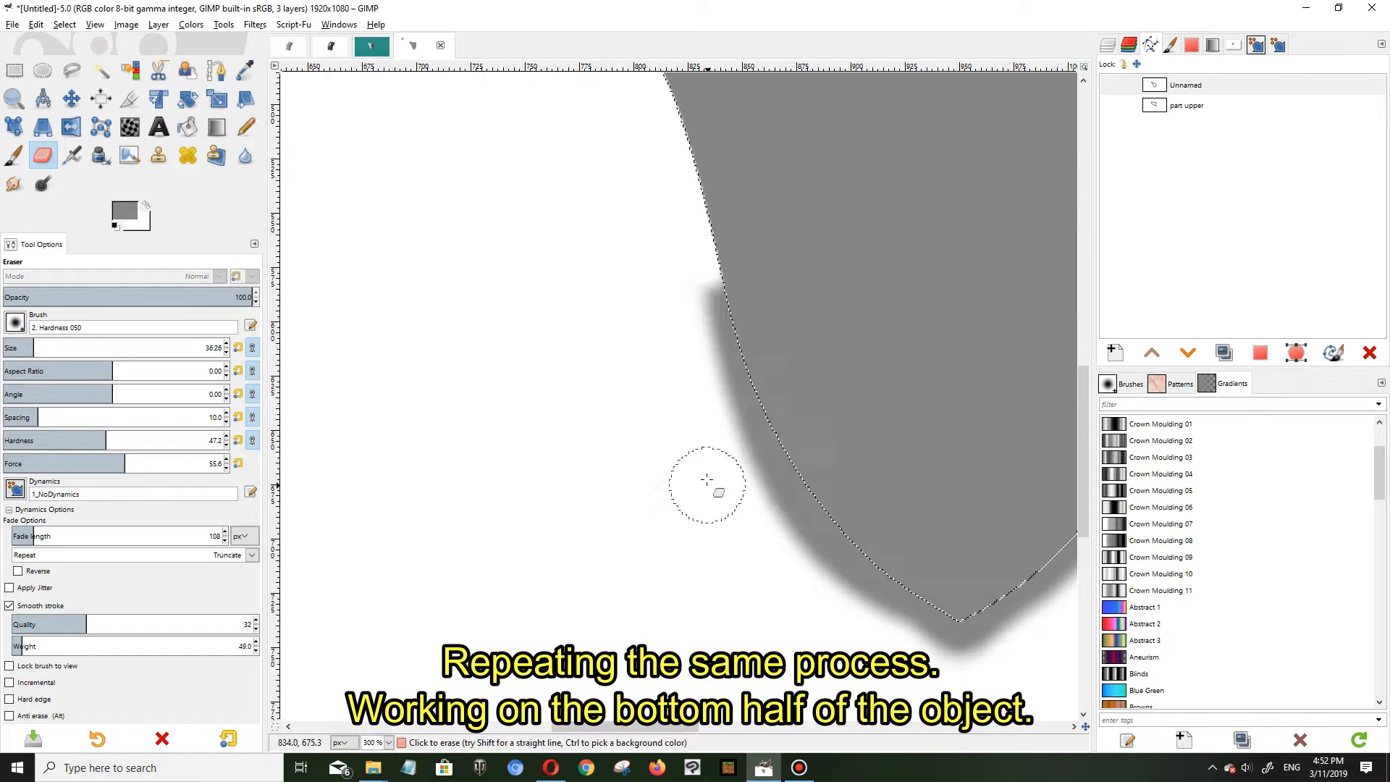
pyautogui.moveTo(713, 290)
pyautogui.mouseDown()
pyautogui.moveTo(956, 630)
pyautogui.moveTo(1006, 583)
pyautogui.mouseUp()
pyautogui.moveTo(655, 727); pyautogui.dragTo(718, 727)
pyautogui.moveTo(626, 637)
pyautogui.mouseDown()
pyautogui.moveTo(833, 419)
pyautogui.moveTo(886, 223)
pyautogui.mouseUp()
pyautogui.scroll(5, 886, 223)
pyautogui.scroll(-2, 823, 550)
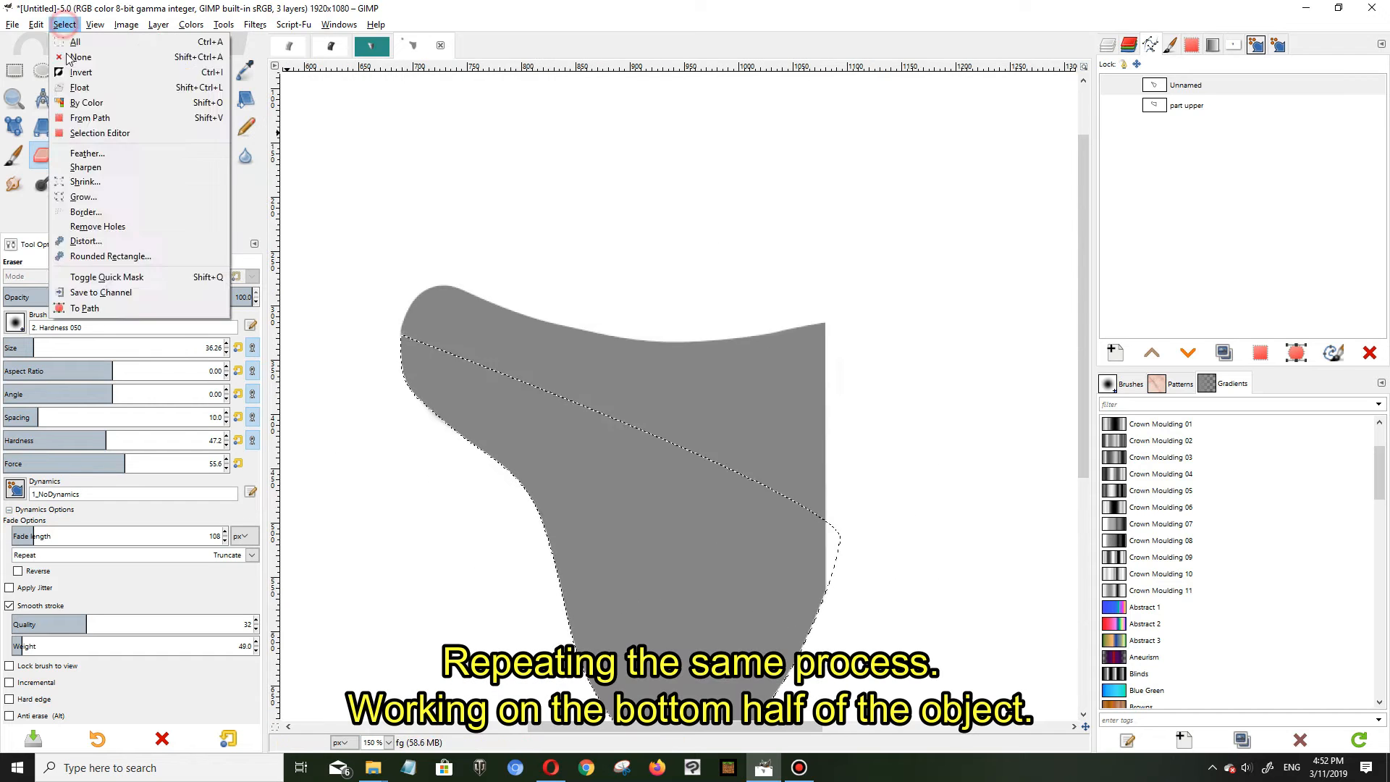
# Step: Repaint the faint patch and uneven edge on the shape's rounded left end with a brush size of 20.23
pyautogui.scroll(2, 605, 728)
pyautogui.scroll(2, 562, 462)
pyautogui.scroll(2, 562, 462)
pyautogui.scroll(-2, 563, 462)
pyautogui.press('p')
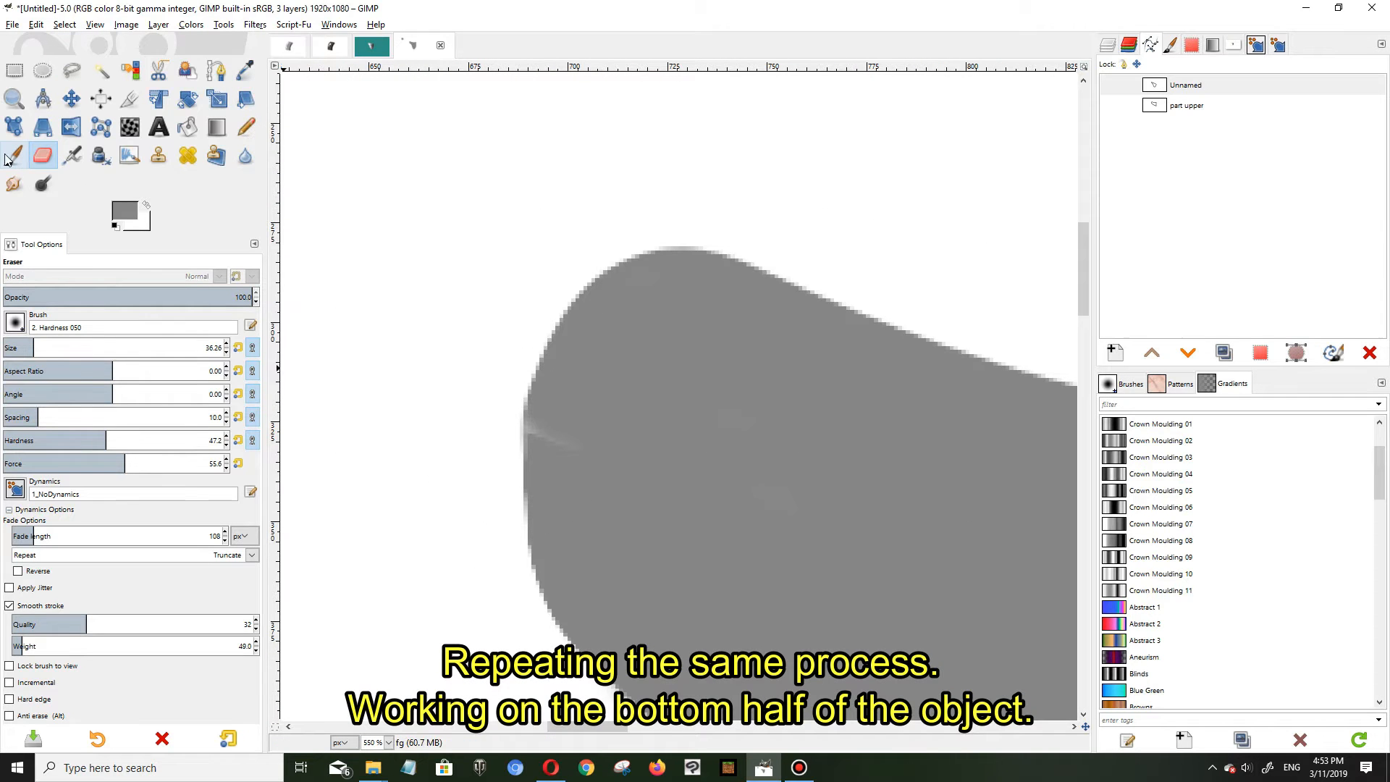
pyautogui.moveTo(30, 347); pyautogui.dragTo(23, 347)
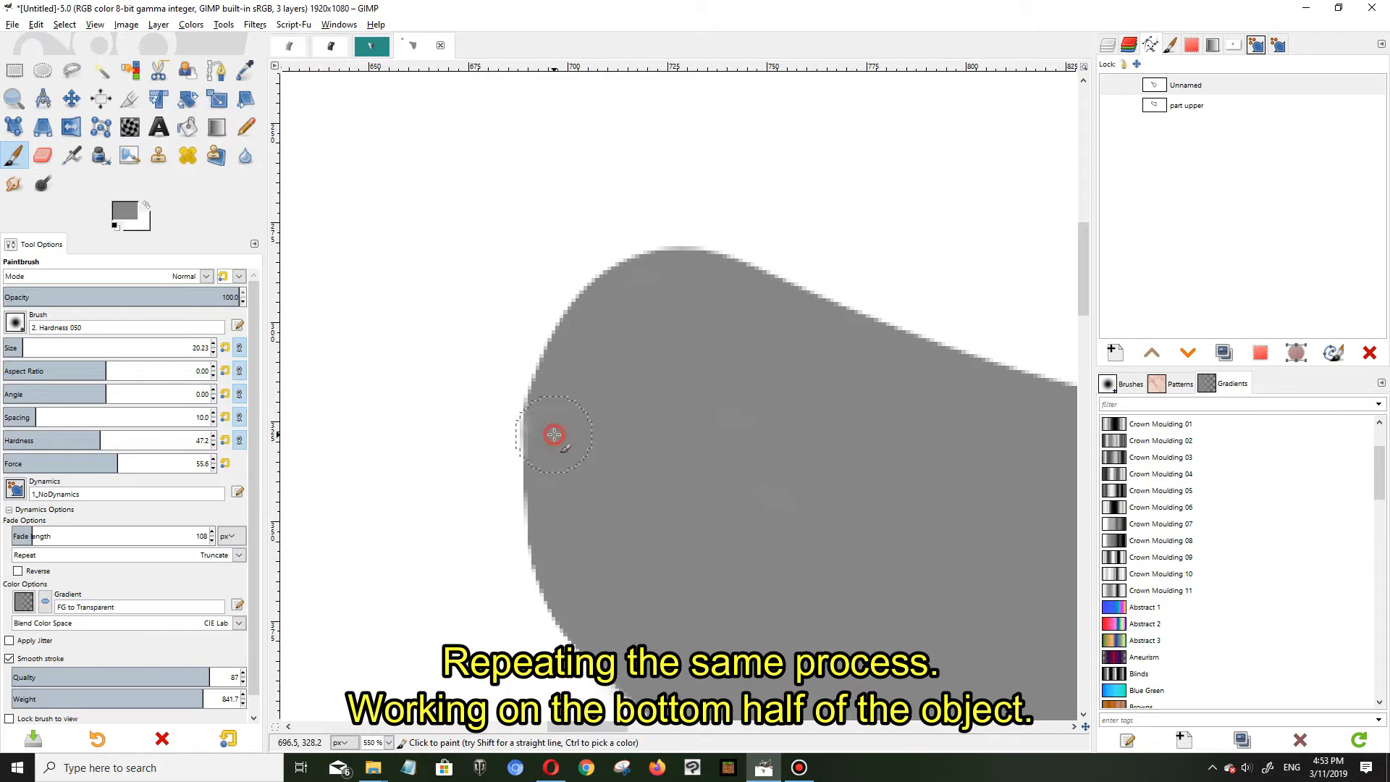
pyautogui.scroll(-1, 562, 425)
pyautogui.scroll(3, 654, 543)
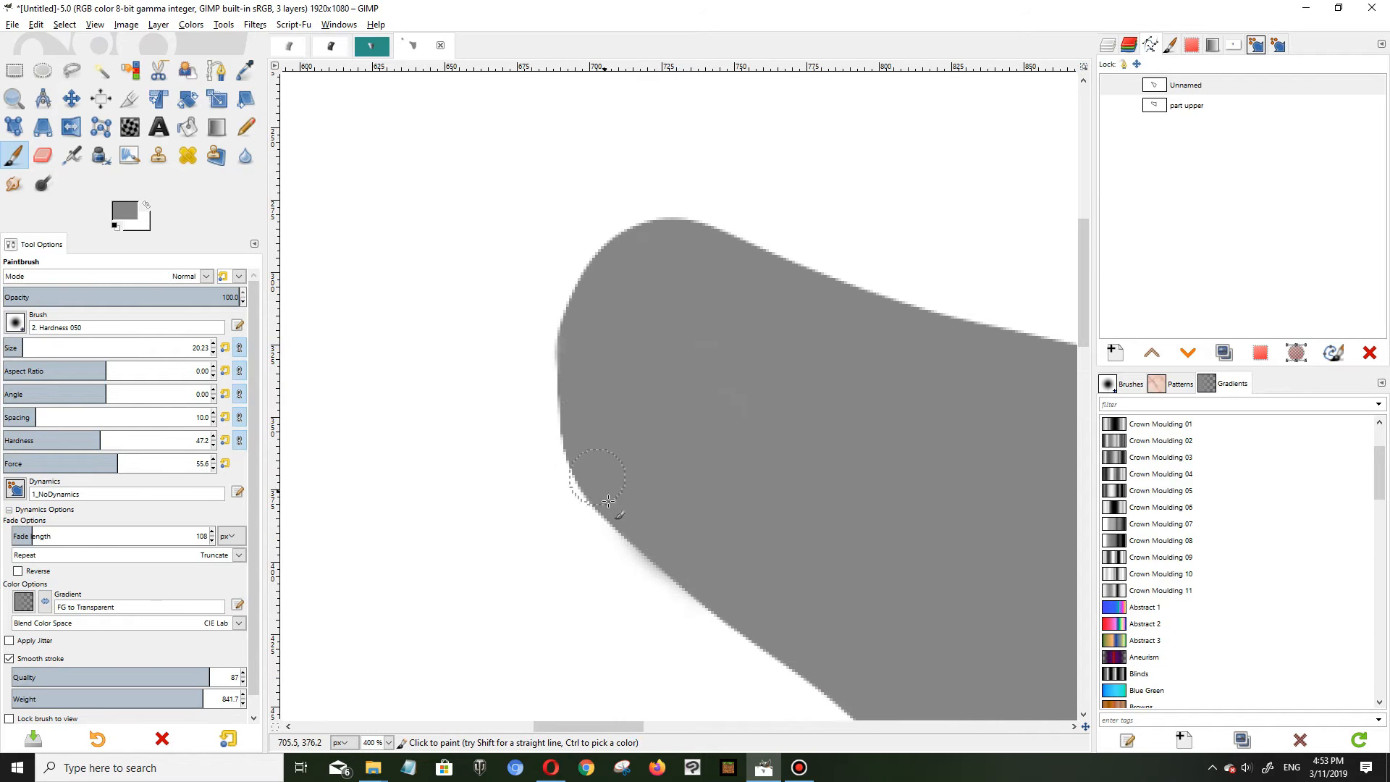
pyautogui.scroll(-2, 724, 556)
pyautogui.scroll(2, 691, 483)
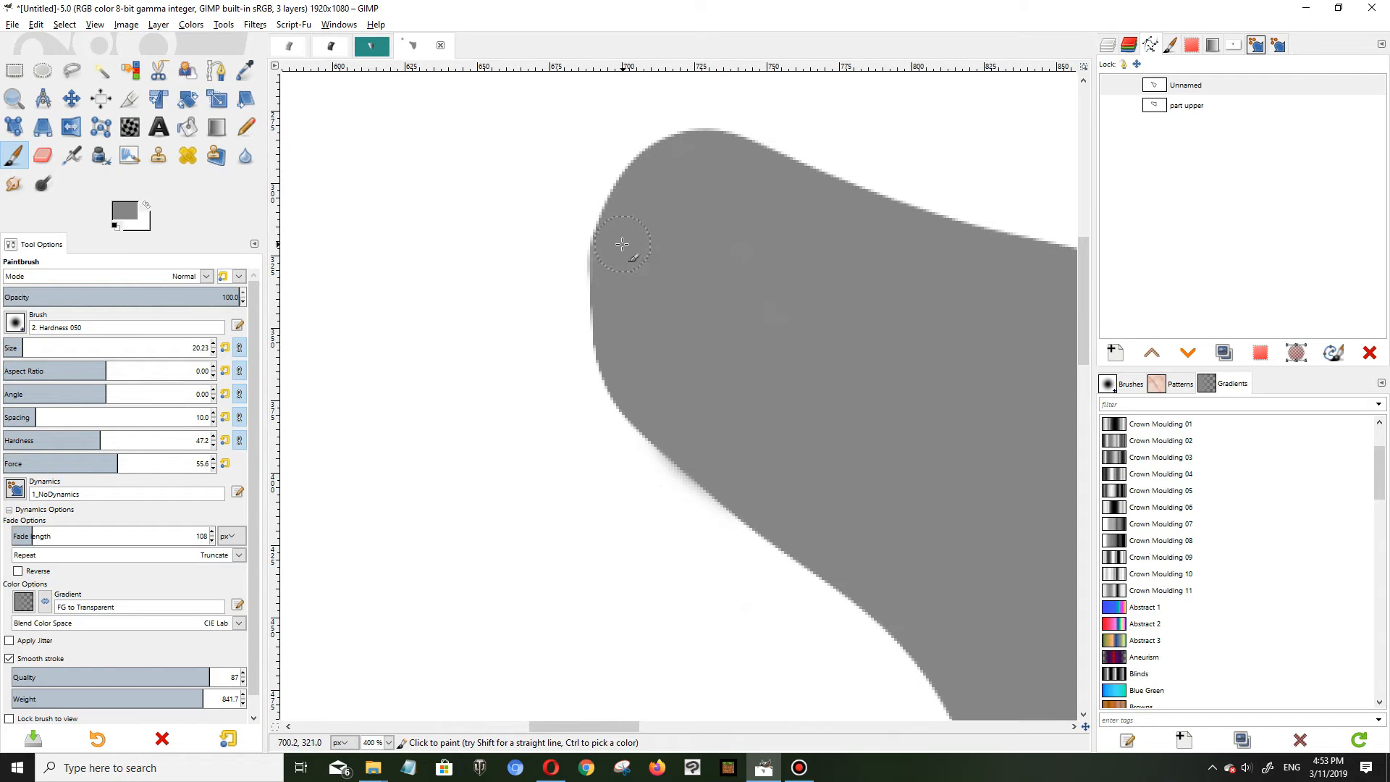
pyautogui.hotkey('ctrl', 'l')
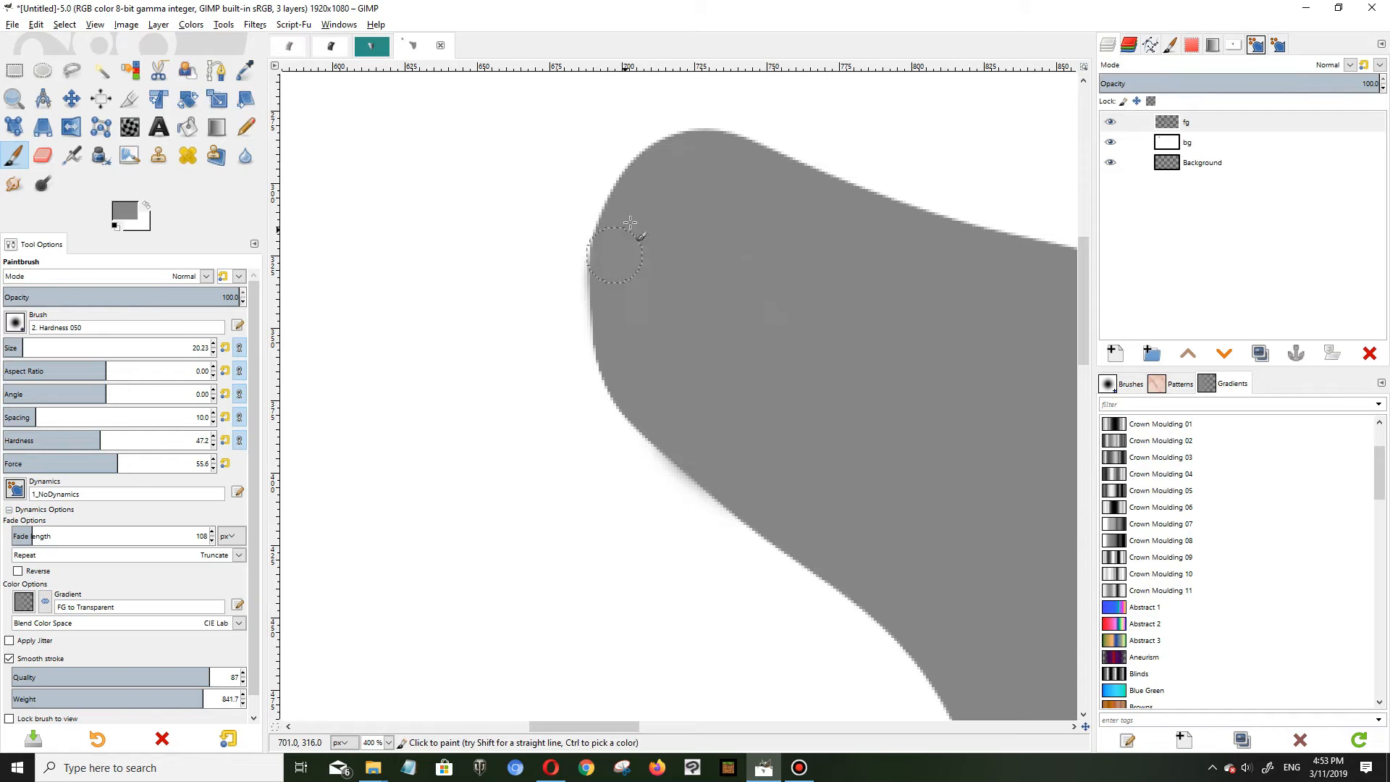
# Step: Fit a 71 × 115 px elliptical selection at position 692, 282 to the shape's rounded left end
pyautogui.press('b')
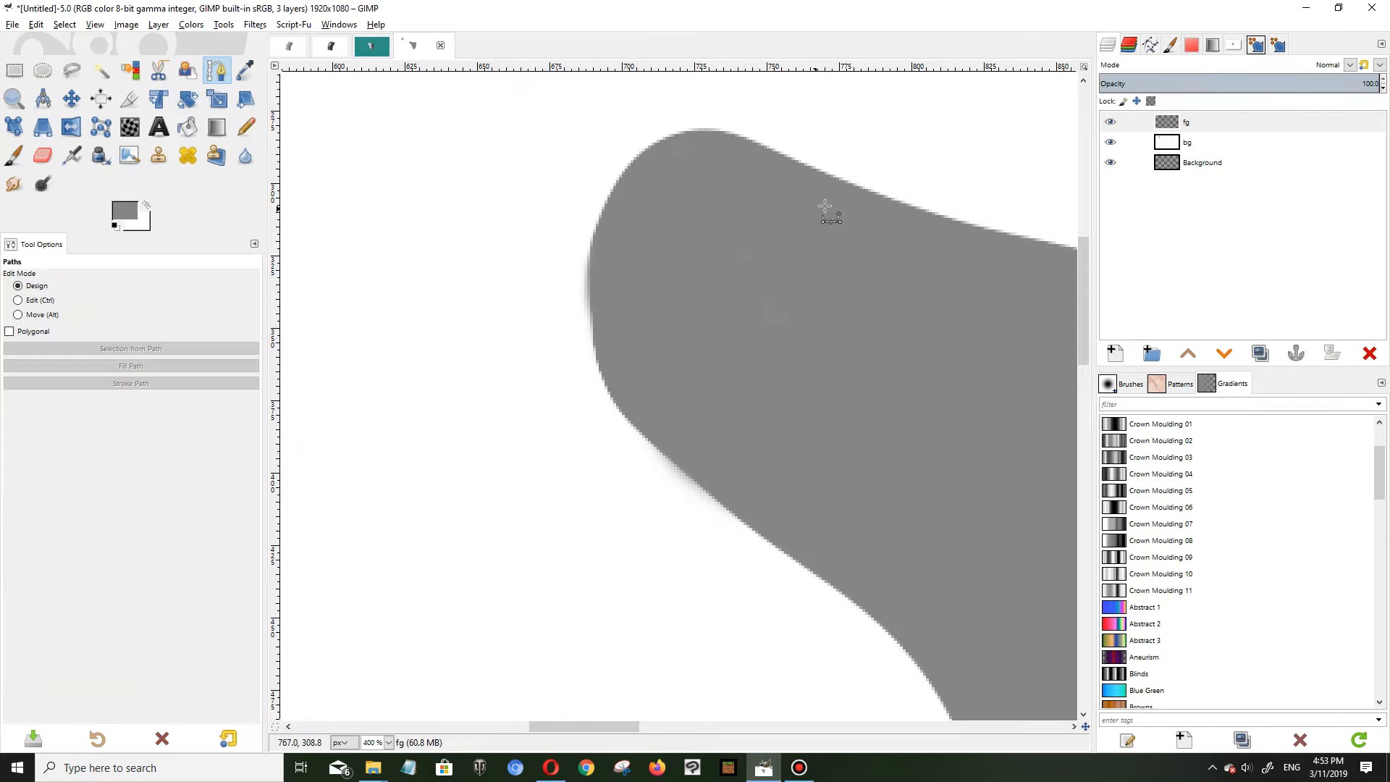
pyautogui.click(41, 73)
pyautogui.moveTo(610, 107); pyautogui.dragTo(815, 428)
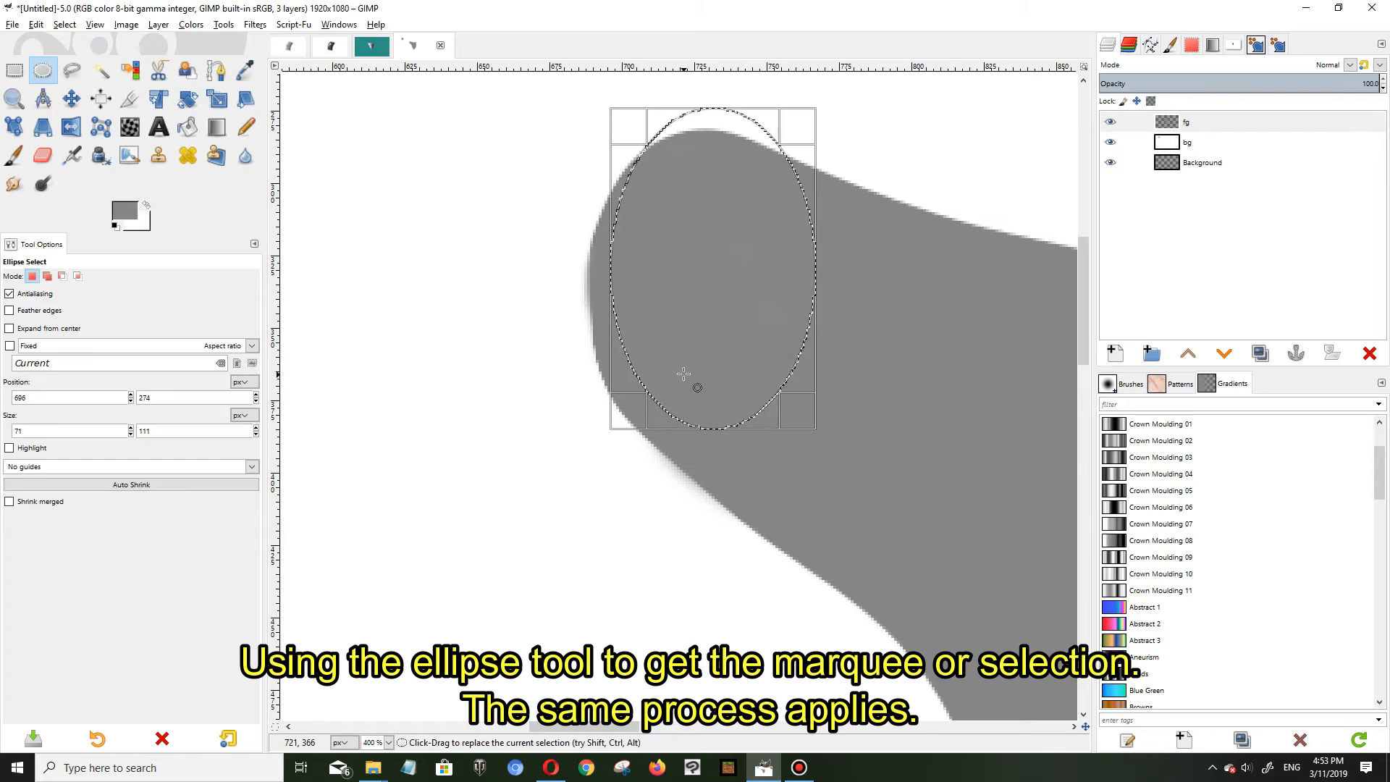
pyautogui.moveTo(651, 392); pyautogui.dragTo(695, 461)
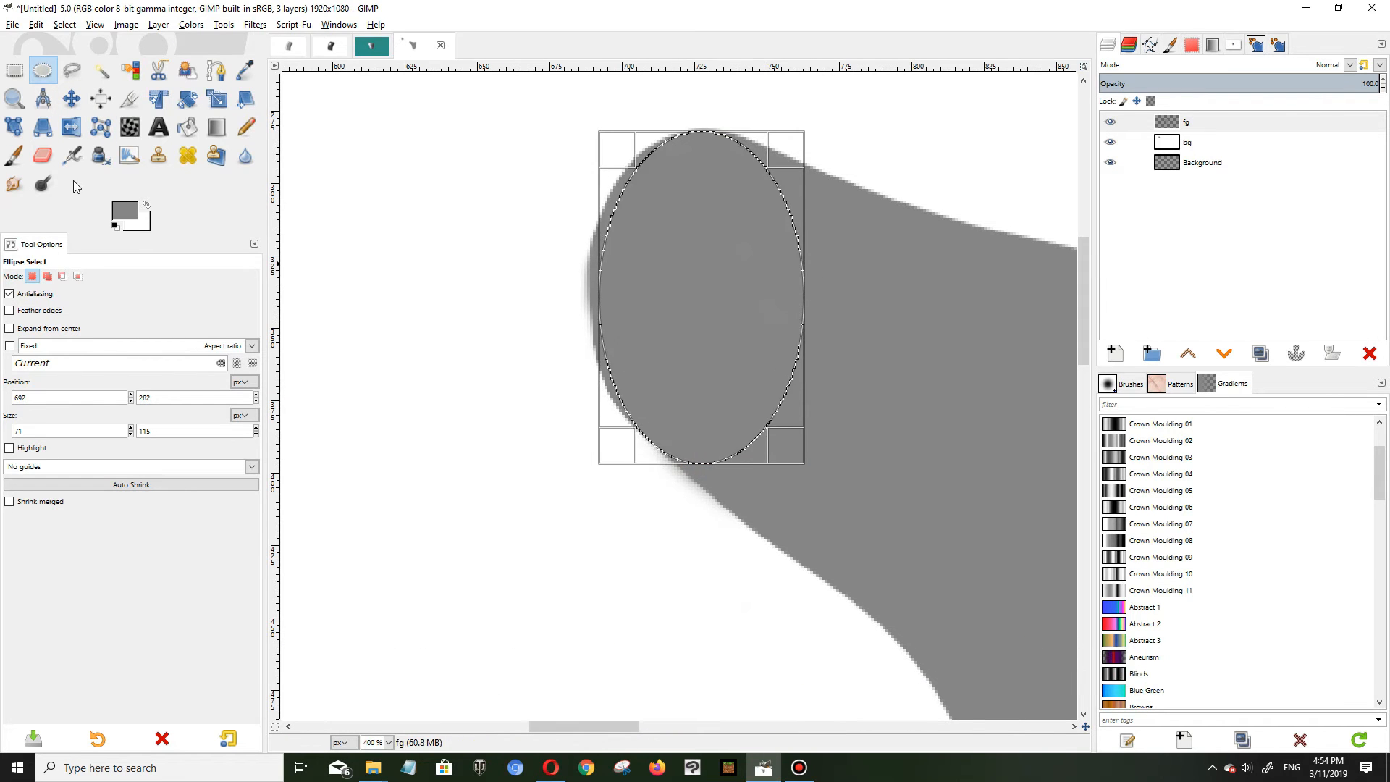
pyautogui.scroll(2, 743, 147)
pyautogui.scroll(1, 731, 282)
pyautogui.scroll(-3, 692, 362)
pyautogui.scroll(1, 642, 407)
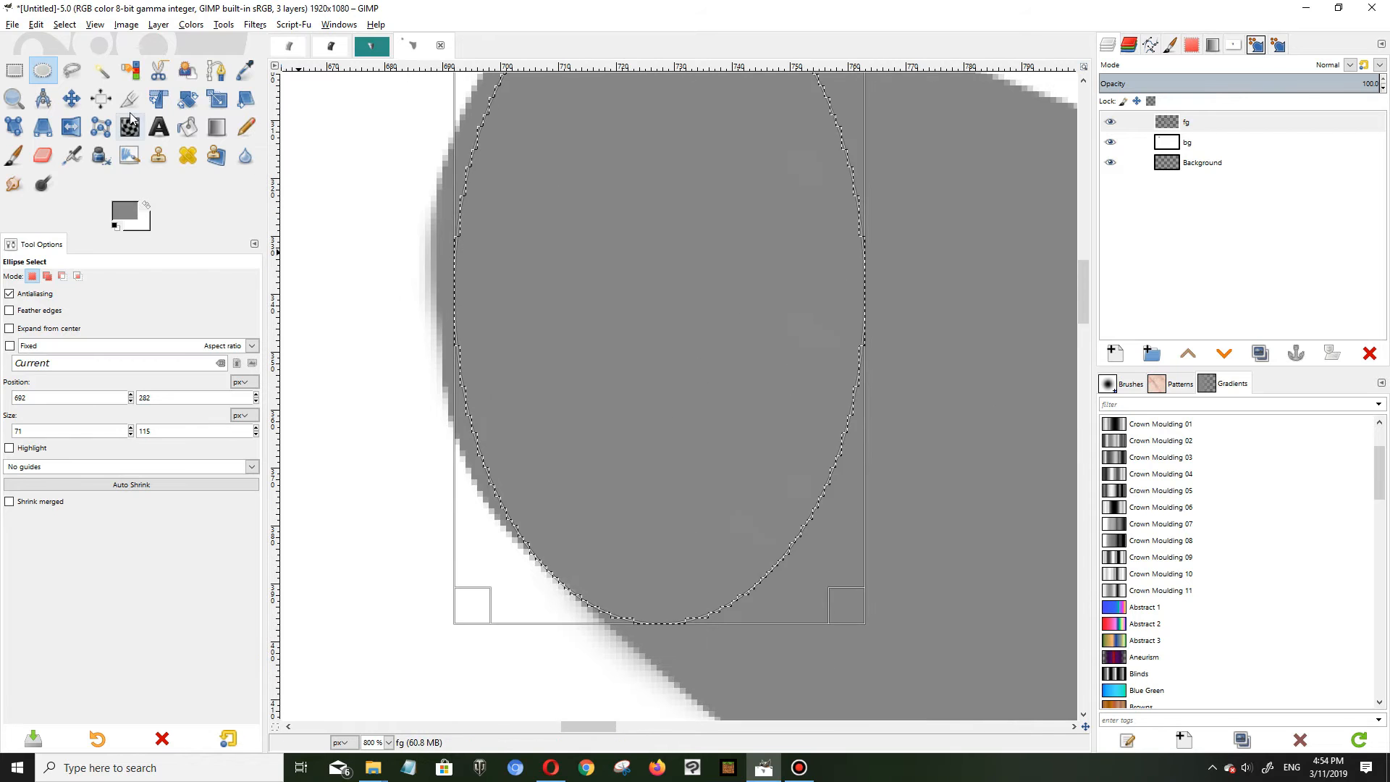
# Step: Erase the grey overhang outside the ellipse on the rounded left end using the inverted selection, and clear the selection
pyautogui.click(42, 155)
pyautogui.scroll(3, 435, 403)
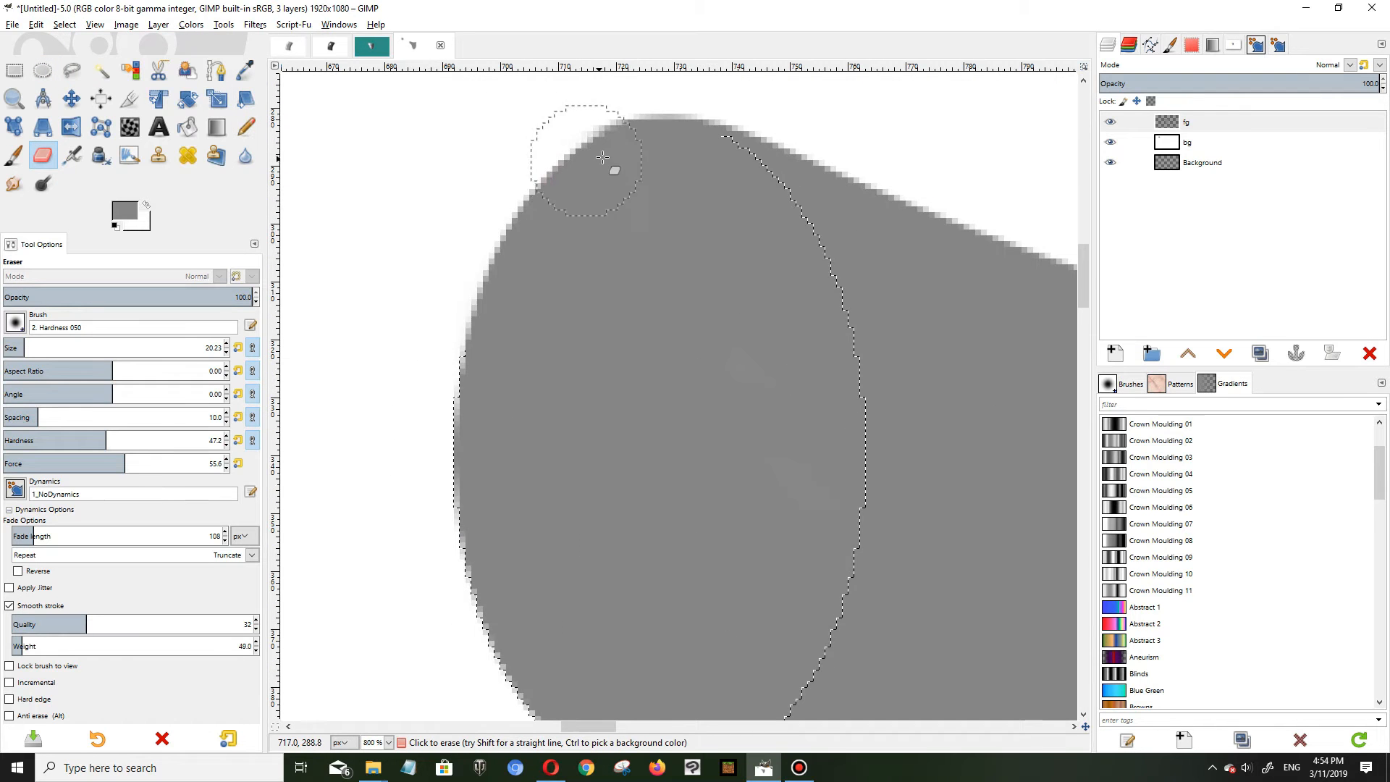
pyautogui.moveTo(603, 157); pyautogui.dragTo(438, 430)
pyautogui.scroll(-1, 463, 449)
pyautogui.click(65, 24)
pyautogui.click(72, 57)
pyautogui.scroll(-5, 309, 313)
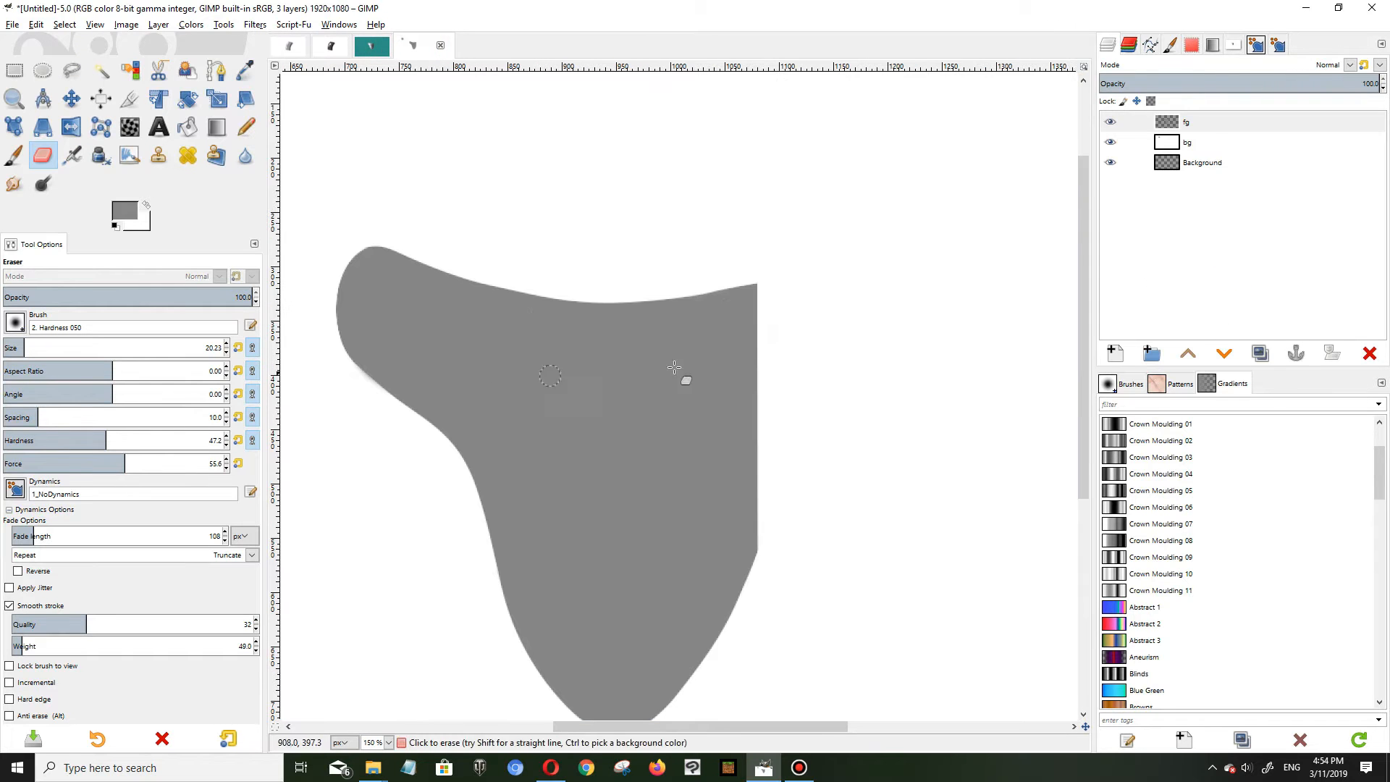
# Step: Rename the fg layer "shoulder plate"
pyautogui.doubleClick(1185, 121)
pyautogui.write('shoulder plate')
pyautogui.press('Return')
# Step: Duplicate the shoulder plate layer, move the copy below bg and make the original layer active
pyautogui.click(1259, 354)
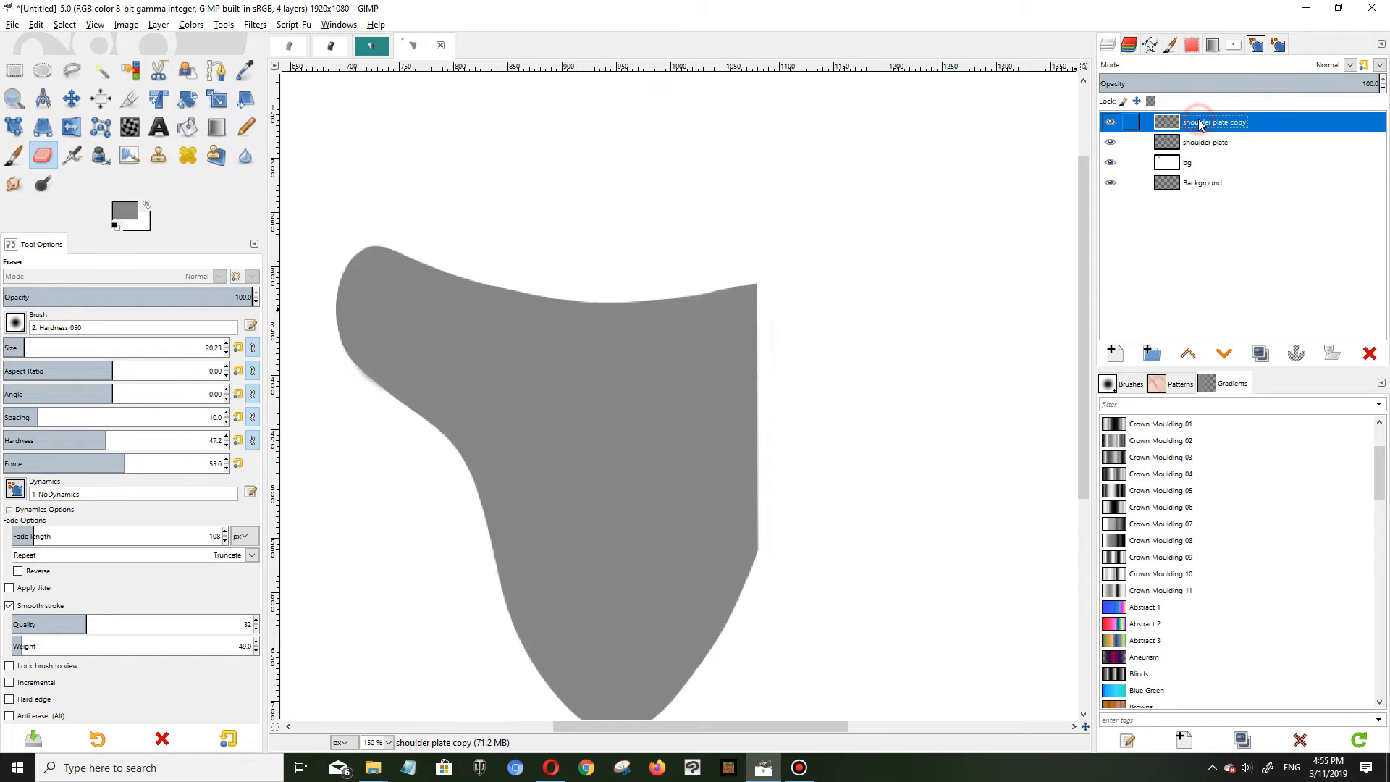
pyautogui.moveTo(1202, 122); pyautogui.dragTo(1195, 156)
pyautogui.click(1228, 127)
pyautogui.scroll(-2, 1025, 449)
pyautogui.scroll(1, 1006, 564)
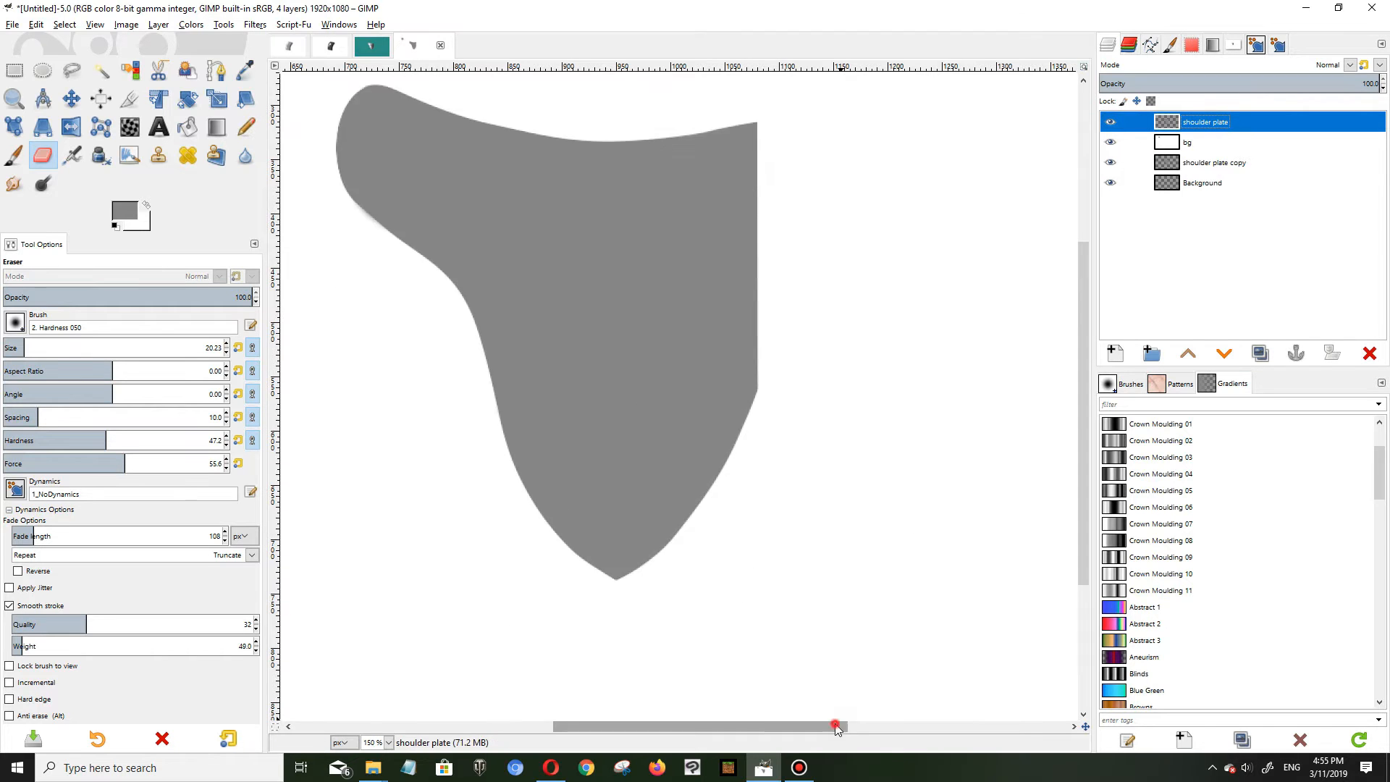
# Step: View the finished plate in the test metal.xcf image for reference and return to the working image
pyautogui.scroll(-2, 999, 602)
pyautogui.click(373, 48)
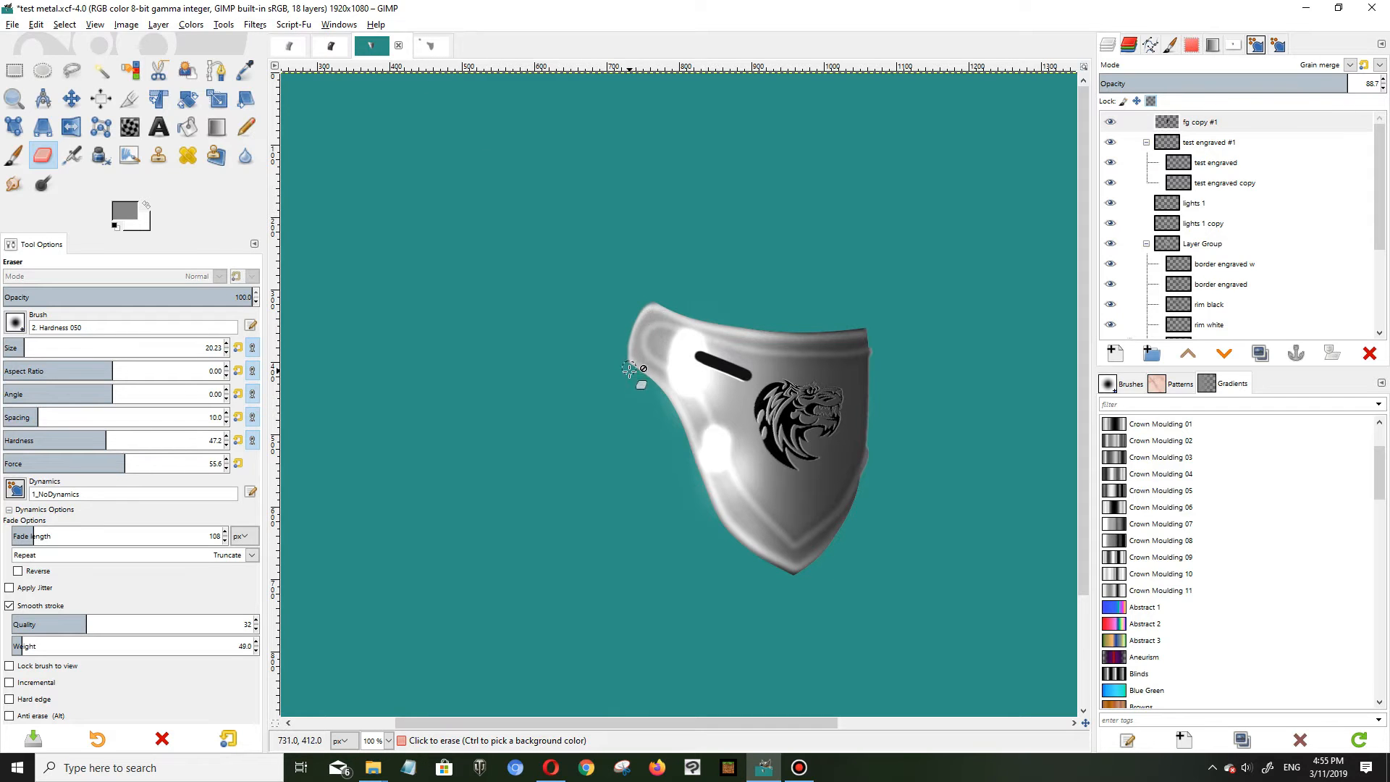
pyautogui.click(430, 47)
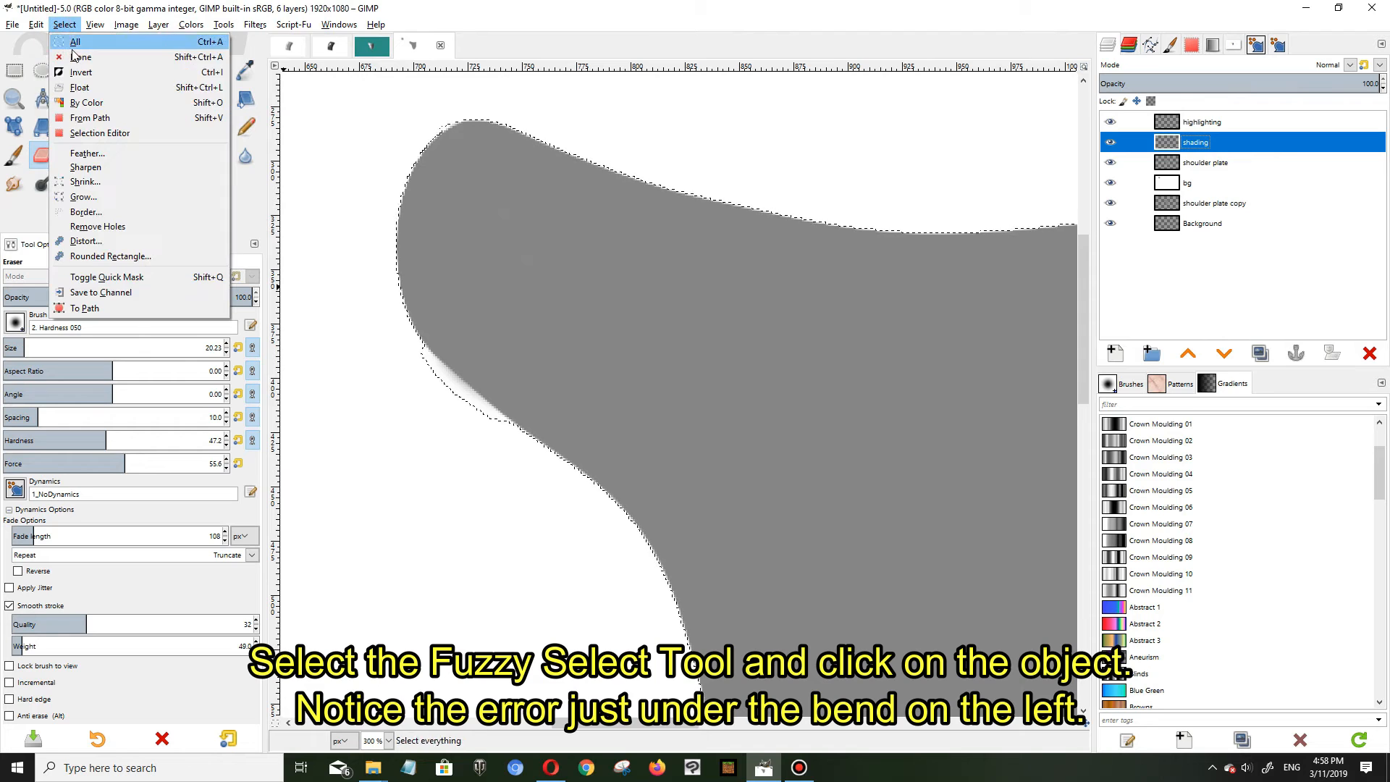
# Step: Clear the selection and erase the soft grey fringe just below the left bend on the shoulder plate layer
pyautogui.press('Escape')
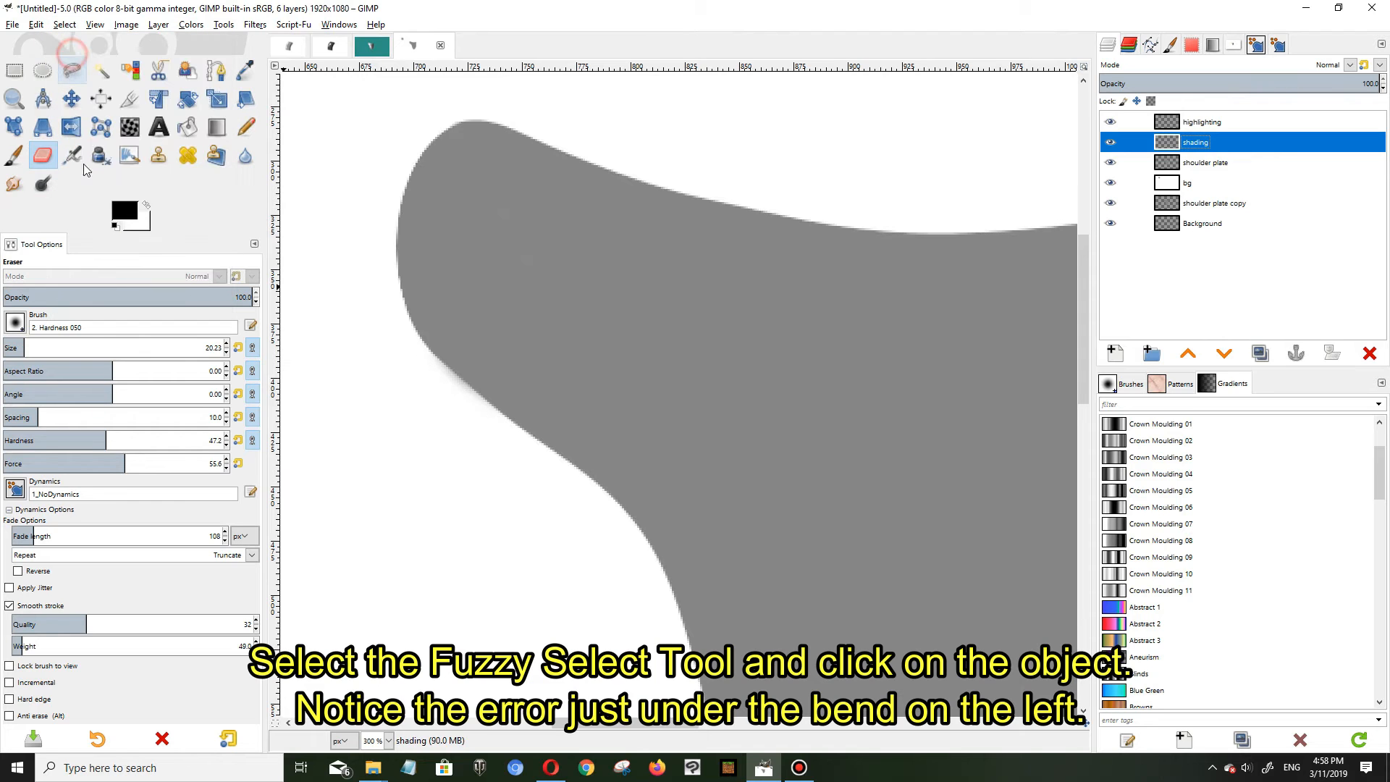
pyautogui.scroll(2, 384, 546)
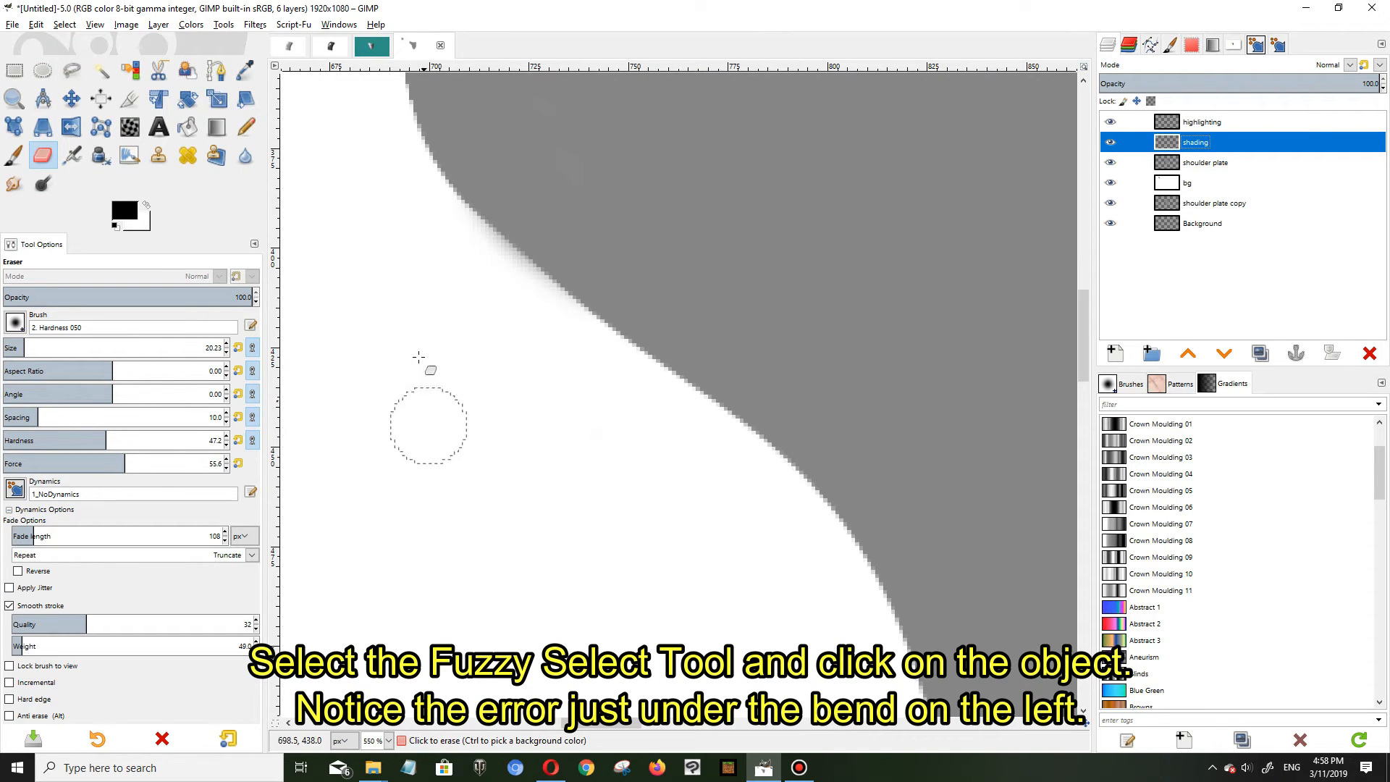
pyautogui.moveTo(443, 240); pyautogui.dragTo(477, 265)
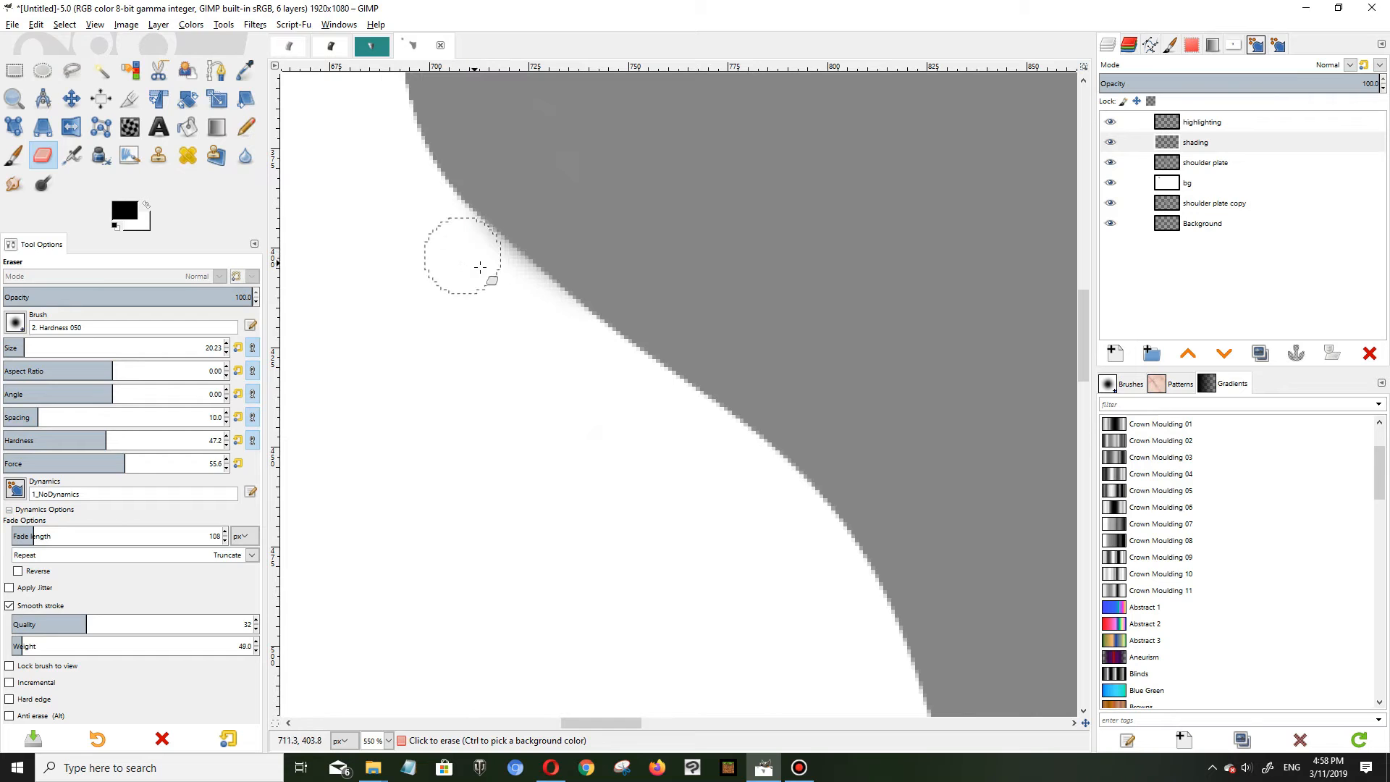
pyautogui.click(1209, 168)
pyautogui.moveTo(515, 311)
pyautogui.mouseDown()
pyautogui.moveTo(450, 239)
pyautogui.moveTo(510, 289)
pyautogui.moveTo(521, 304)
pyautogui.moveTo(457, 243)
pyautogui.moveTo(532, 334)
pyautogui.moveTo(458, 245)
pyautogui.mouseUp()
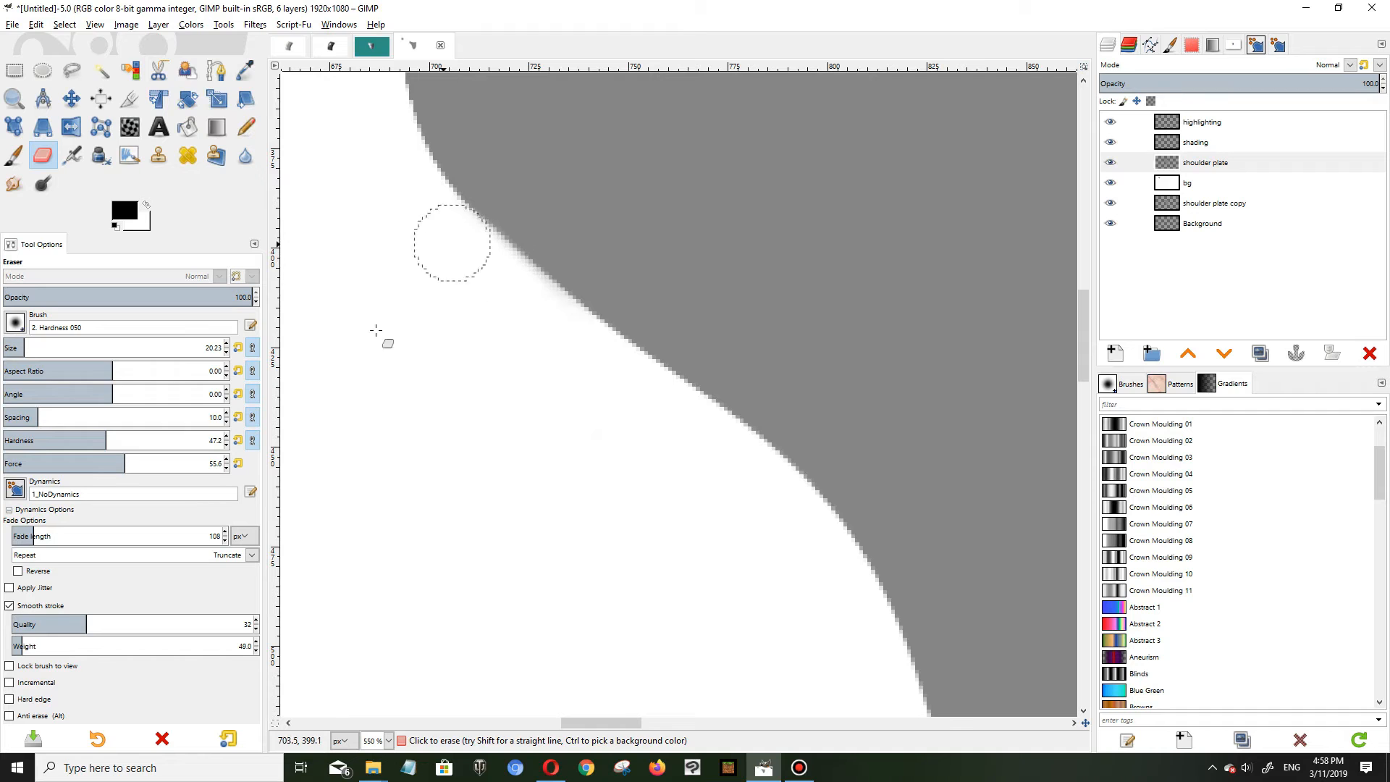
# Step: Set the eraser hardness to 74.3 and erase more of the fringe along the edge below the left bend
pyautogui.moveTo(124, 436); pyautogui.dragTo(165, 437)
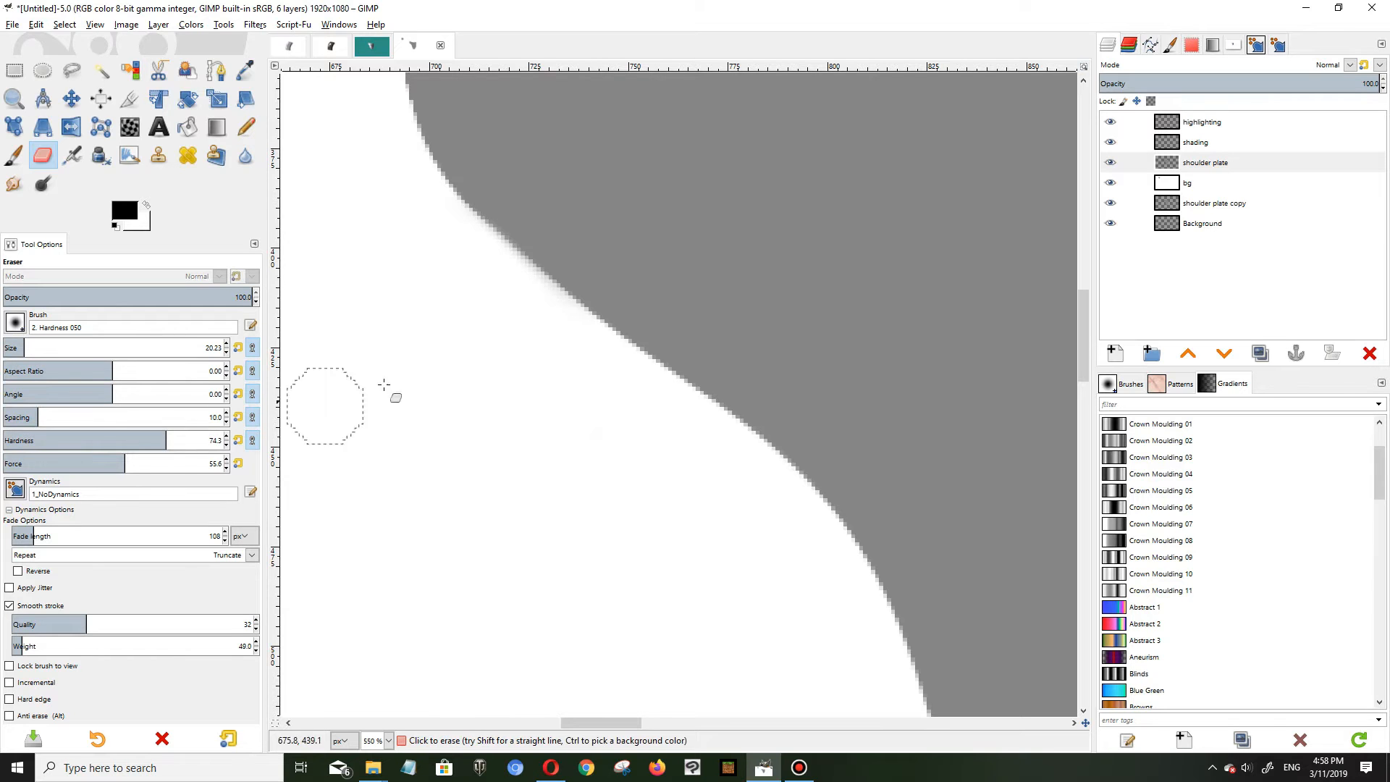
pyautogui.moveTo(524, 314); pyautogui.dragTo(447, 233)
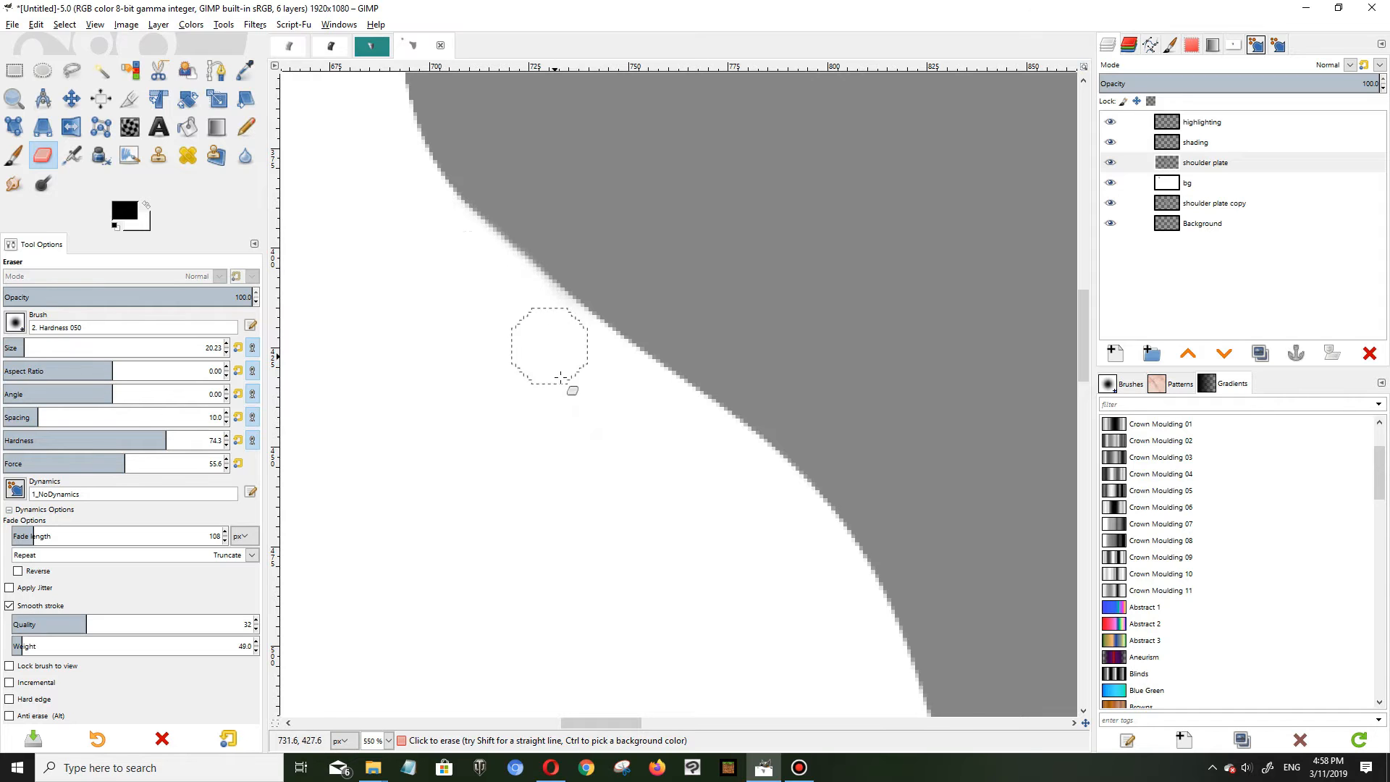
pyautogui.scroll(3, 587, 405)
pyautogui.scroll(-3, 610, 435)
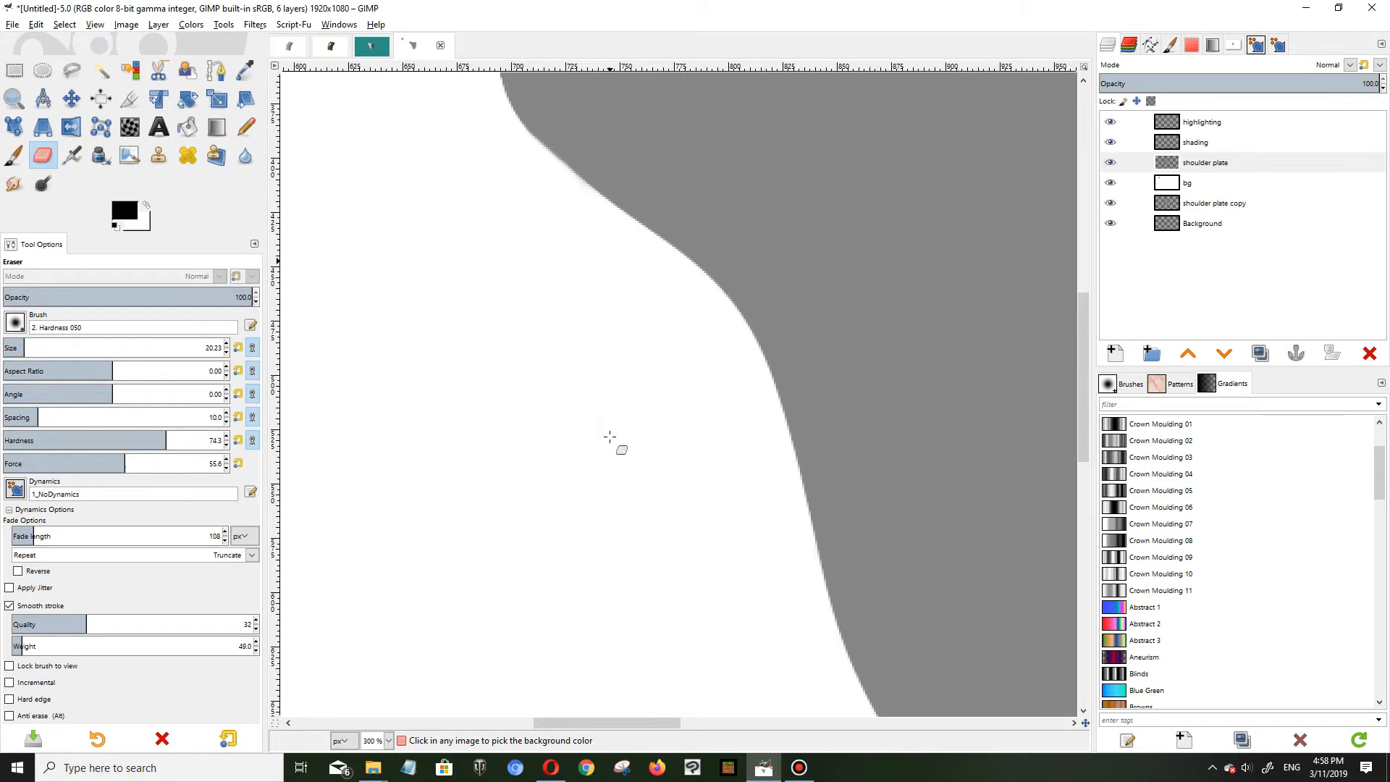
# Step: Check the plate's edge for leftover fringe using a Fuzzy Select outline of the grey shape, and clear the selection
pyautogui.click(107, 77)
pyautogui.click(904, 310)
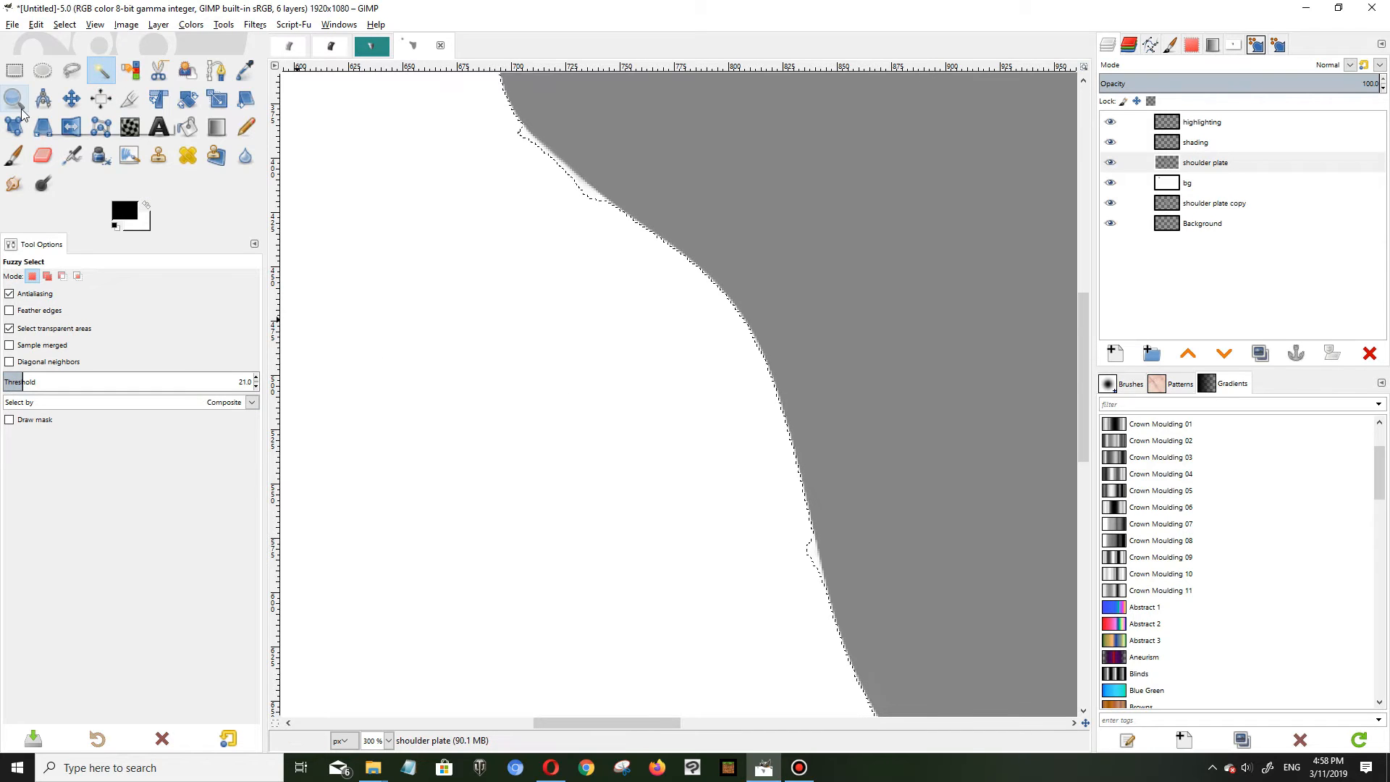
pyautogui.click(65, 24)
pyautogui.click(80, 56)
pyautogui.scroll(-1, 554, 409)
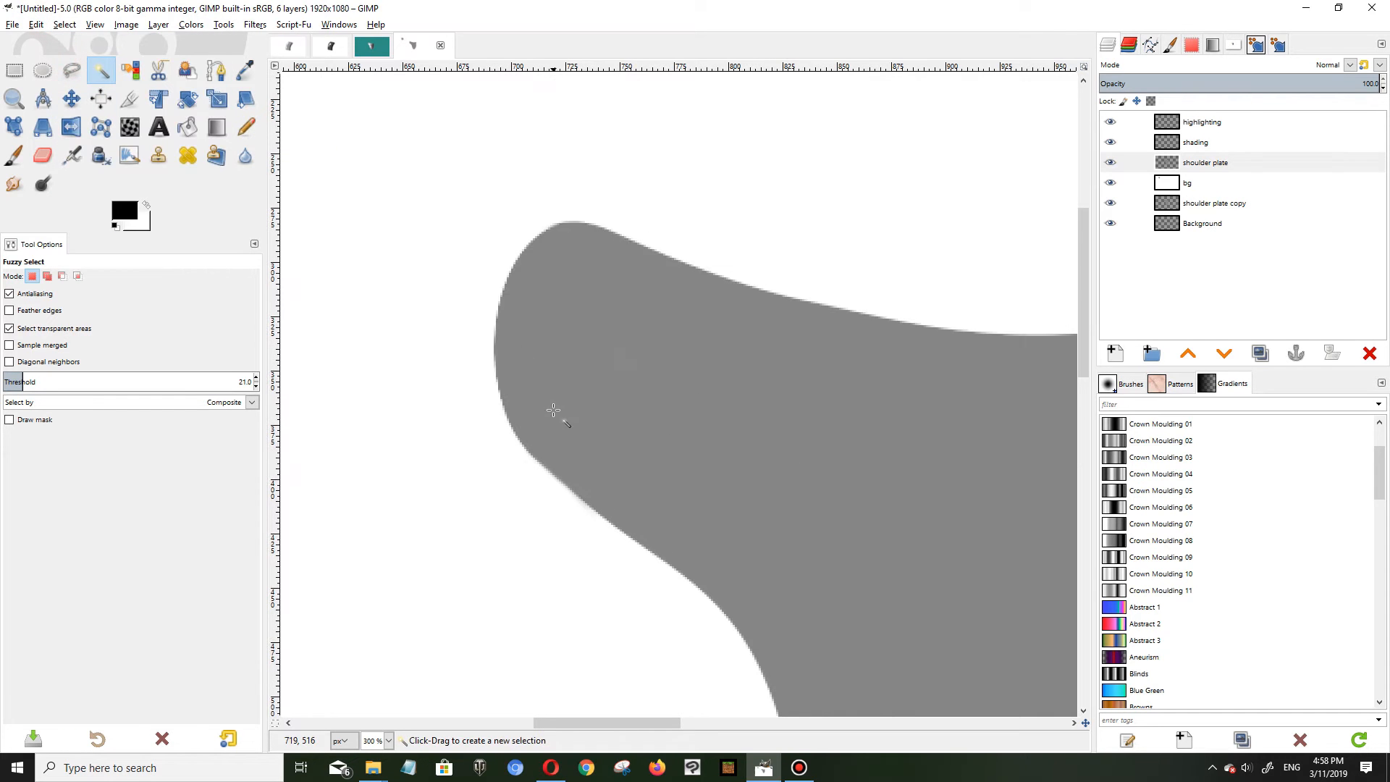
pyautogui.scroll(-1, 554, 410)
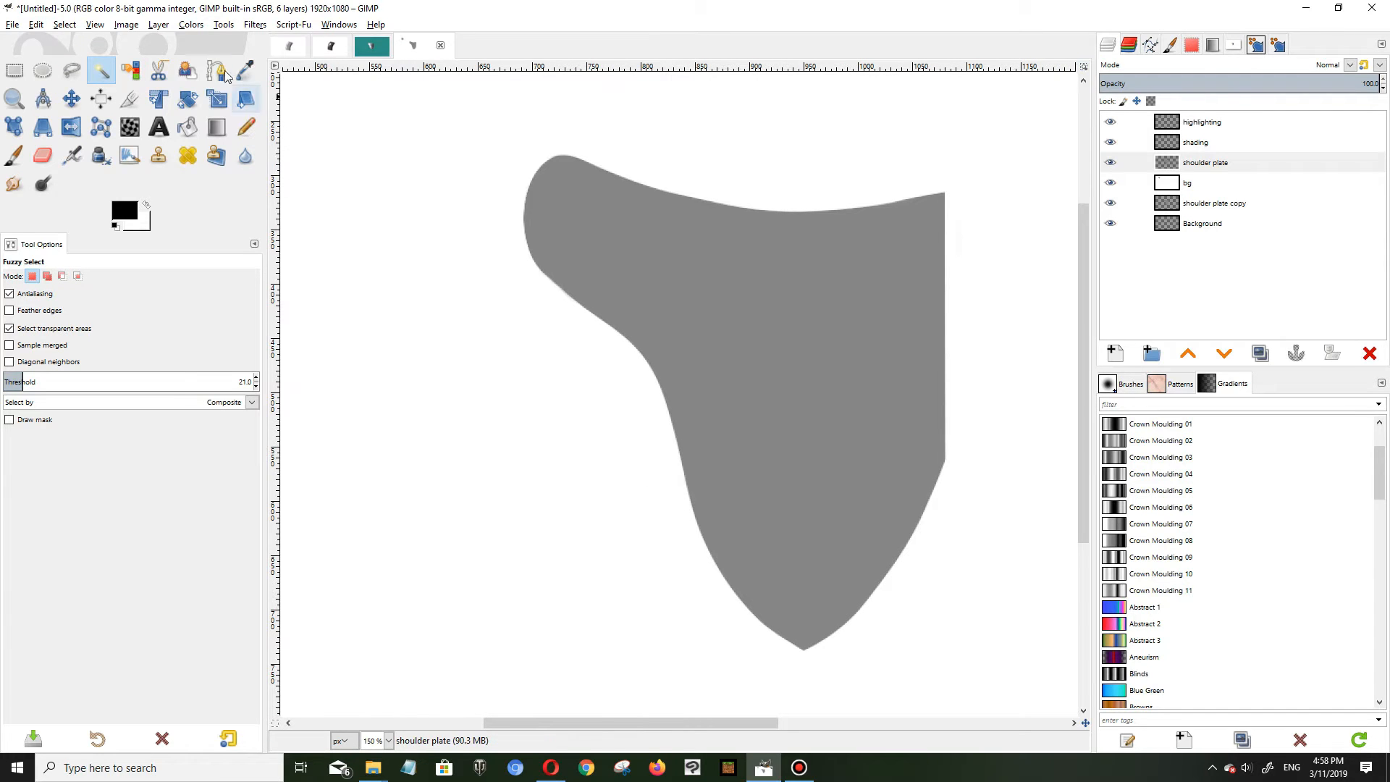
# Step: Start a path at the plate's left bend and add two curved anchors following the edge down through the concave section
pyautogui.press('b')
pyautogui.scroll(3, 587, 277)
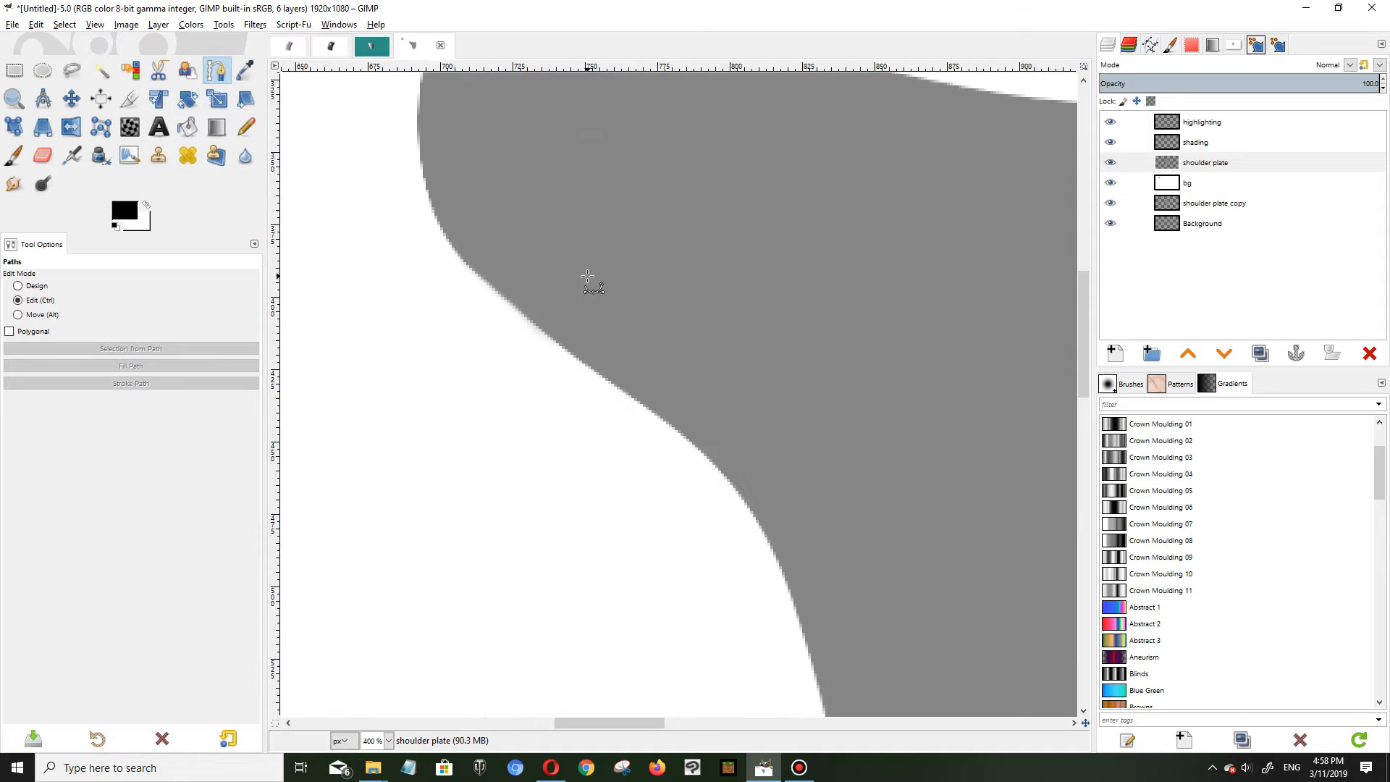
pyautogui.click(458, 252)
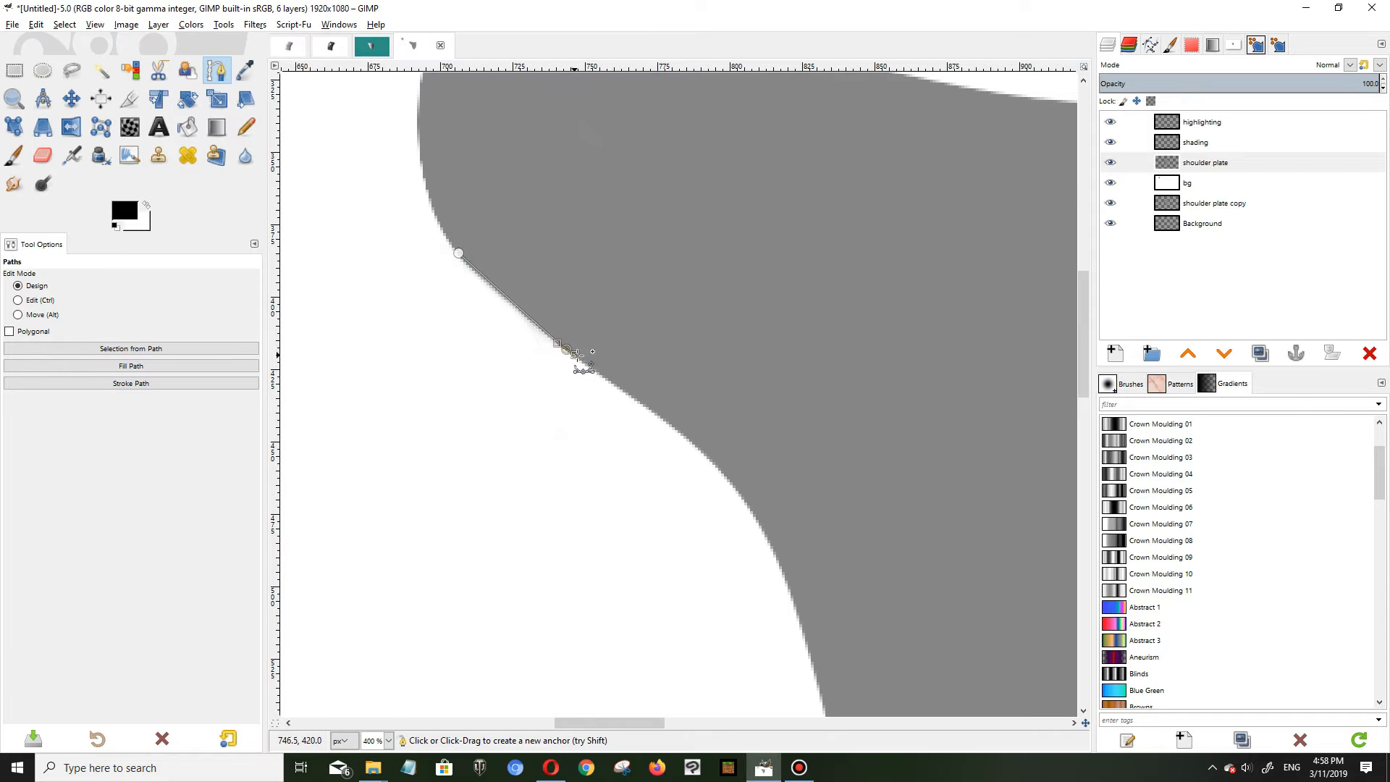
pyautogui.moveTo(597, 369); pyautogui.dragTo(615, 381)
pyautogui.moveTo(740, 495); pyautogui.dragTo(775, 550)
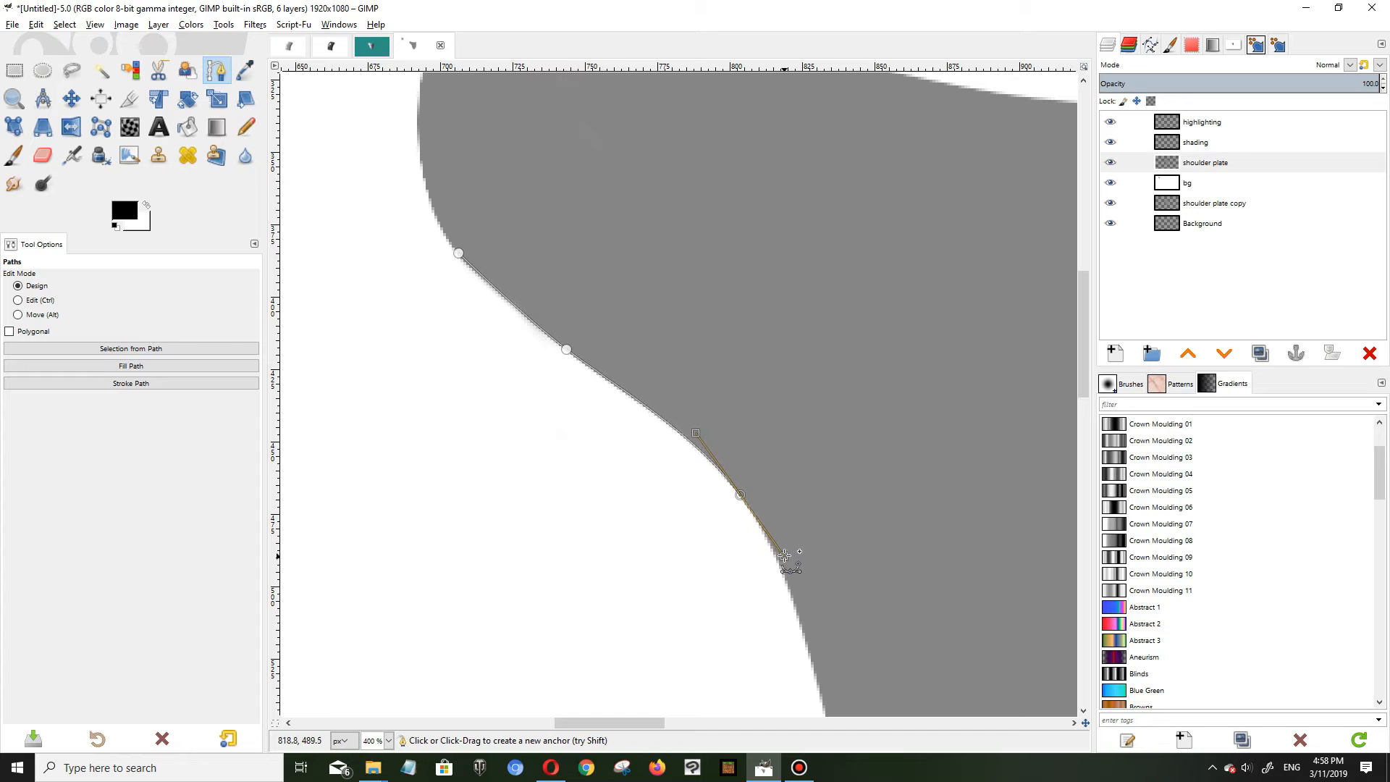
pyautogui.scroll(-5, 901, 548)
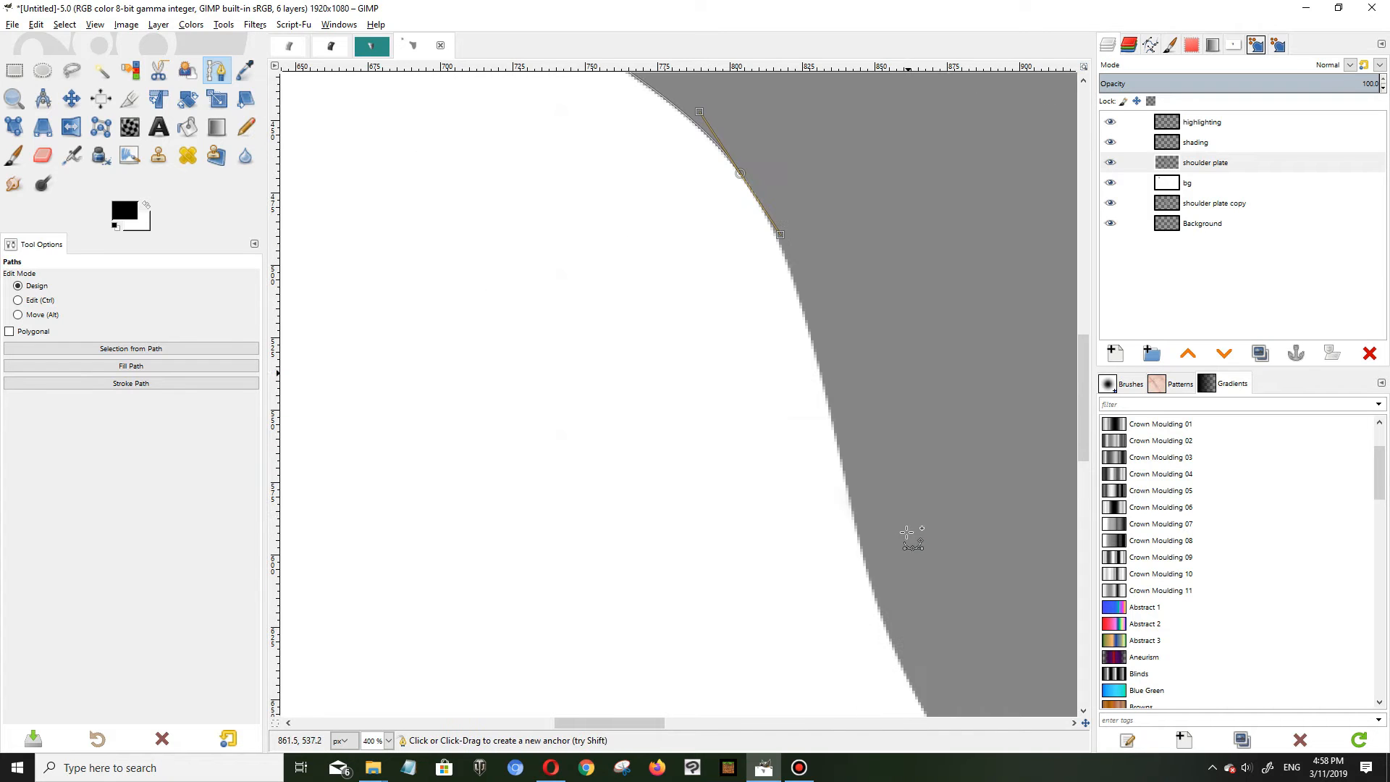
pyautogui.moveTo(839, 452); pyautogui.dragTo(857, 574)
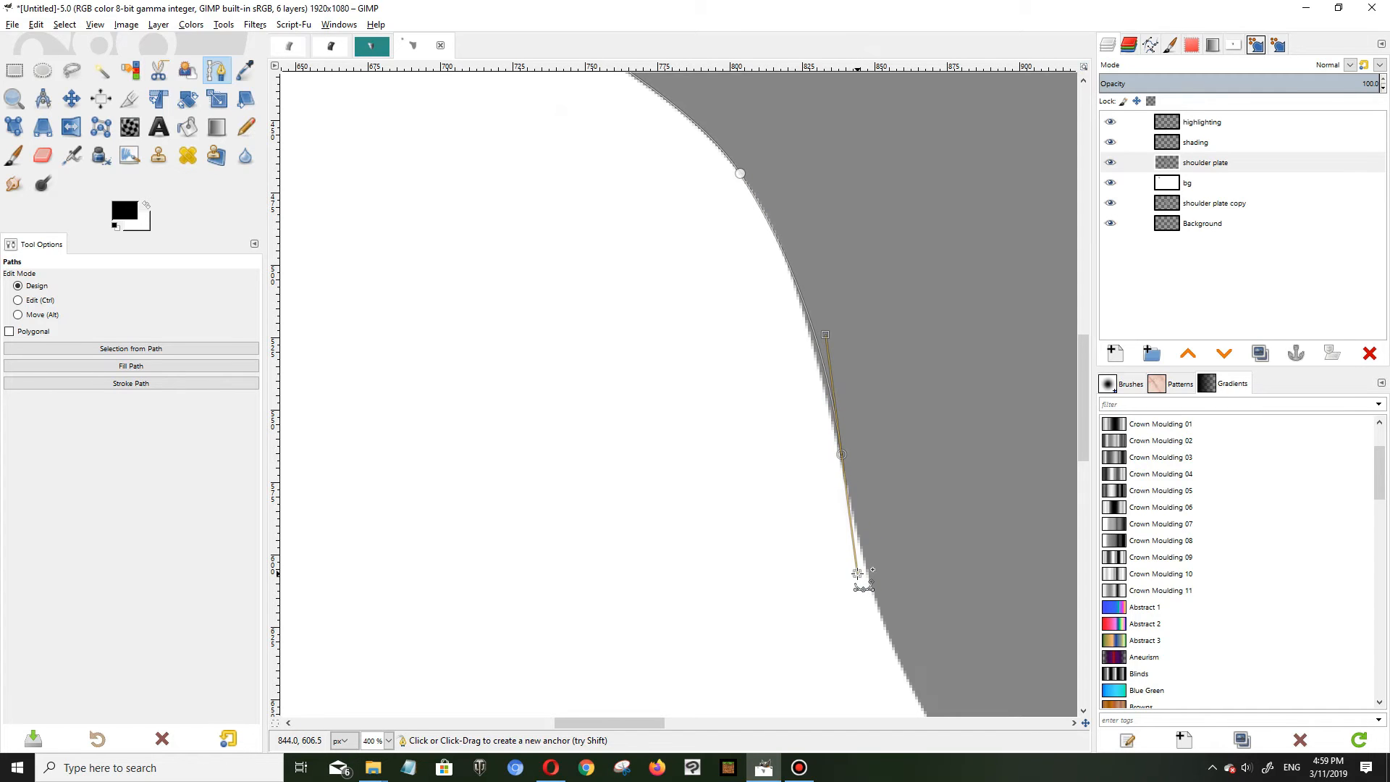
pyautogui.hotkey('ctrl', 'z')
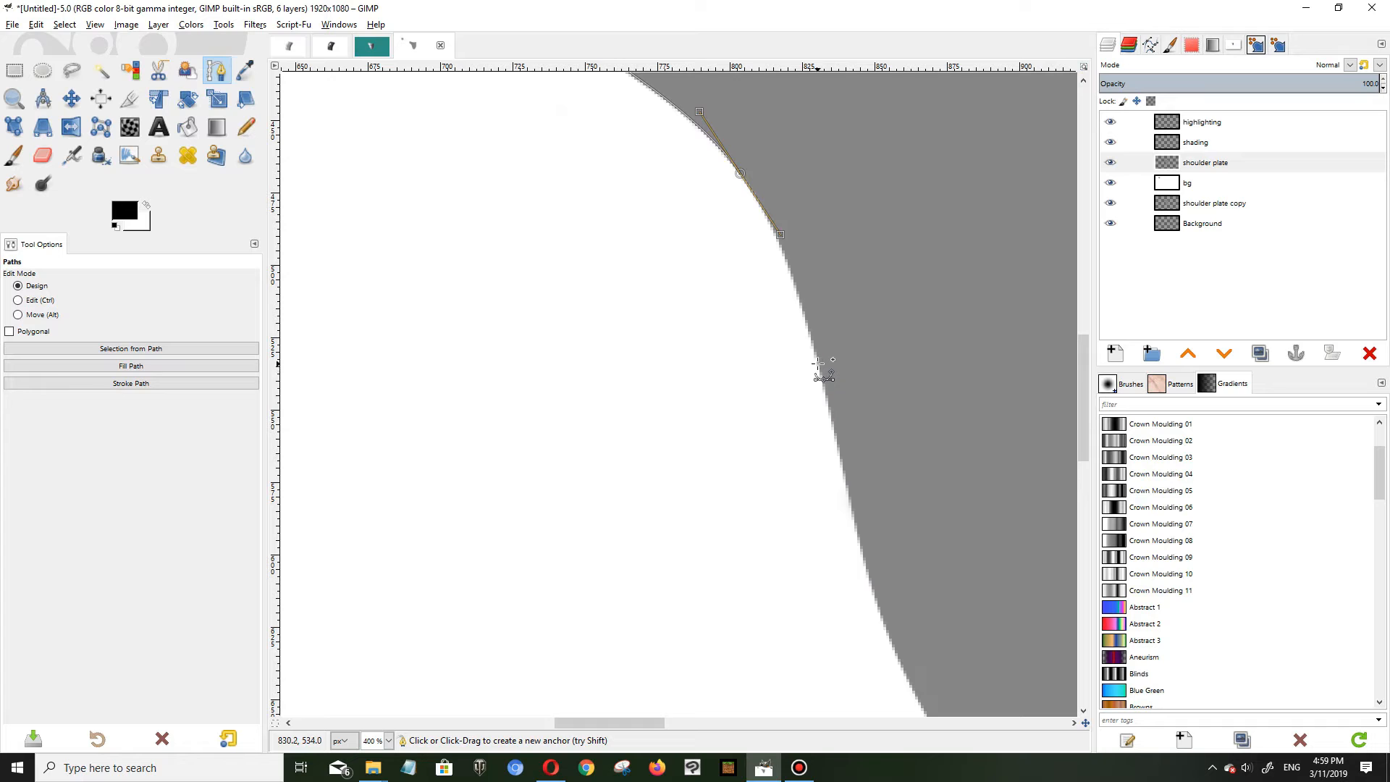
pyautogui.moveTo(817, 361); pyautogui.dragTo(834, 427)
pyautogui.hotkey('ctrl', 'z')
# Step: Continue the path down the plate's lower left edge with two more curved anchors, aligning their handles to the outline
pyautogui.moveTo(837, 433); pyautogui.dragTo(861, 547)
pyautogui.moveTo(858, 553); pyautogui.dragTo(860, 559)
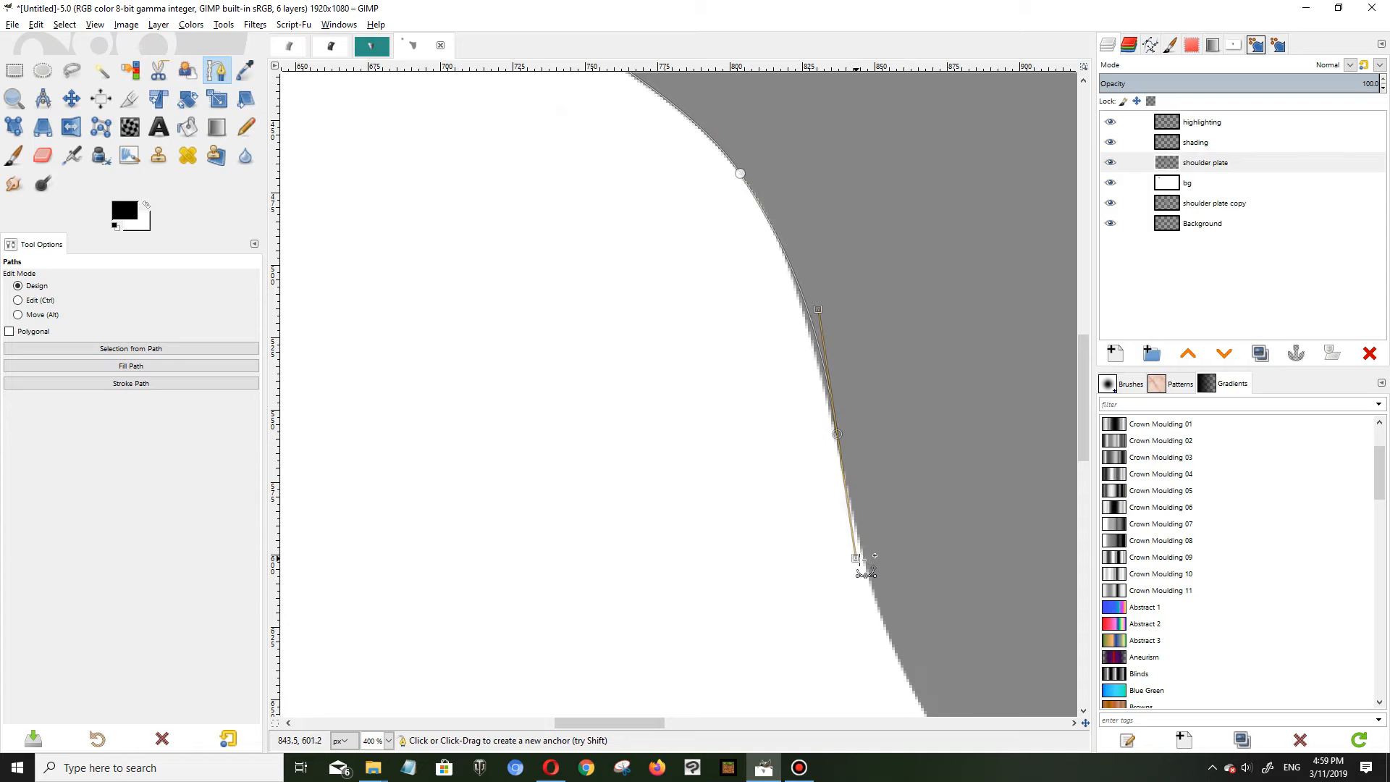
pyautogui.scroll(-6, 886, 569)
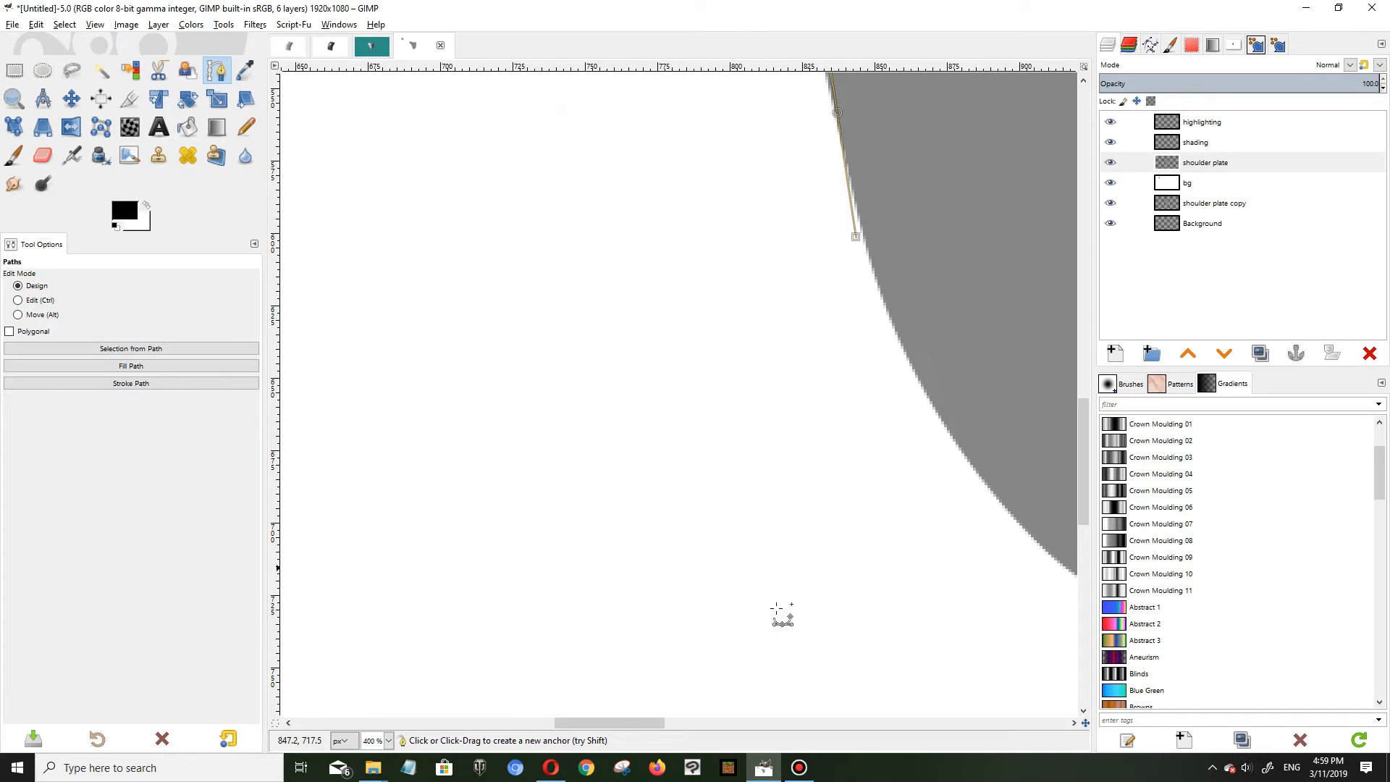
pyautogui.click(617, 711)
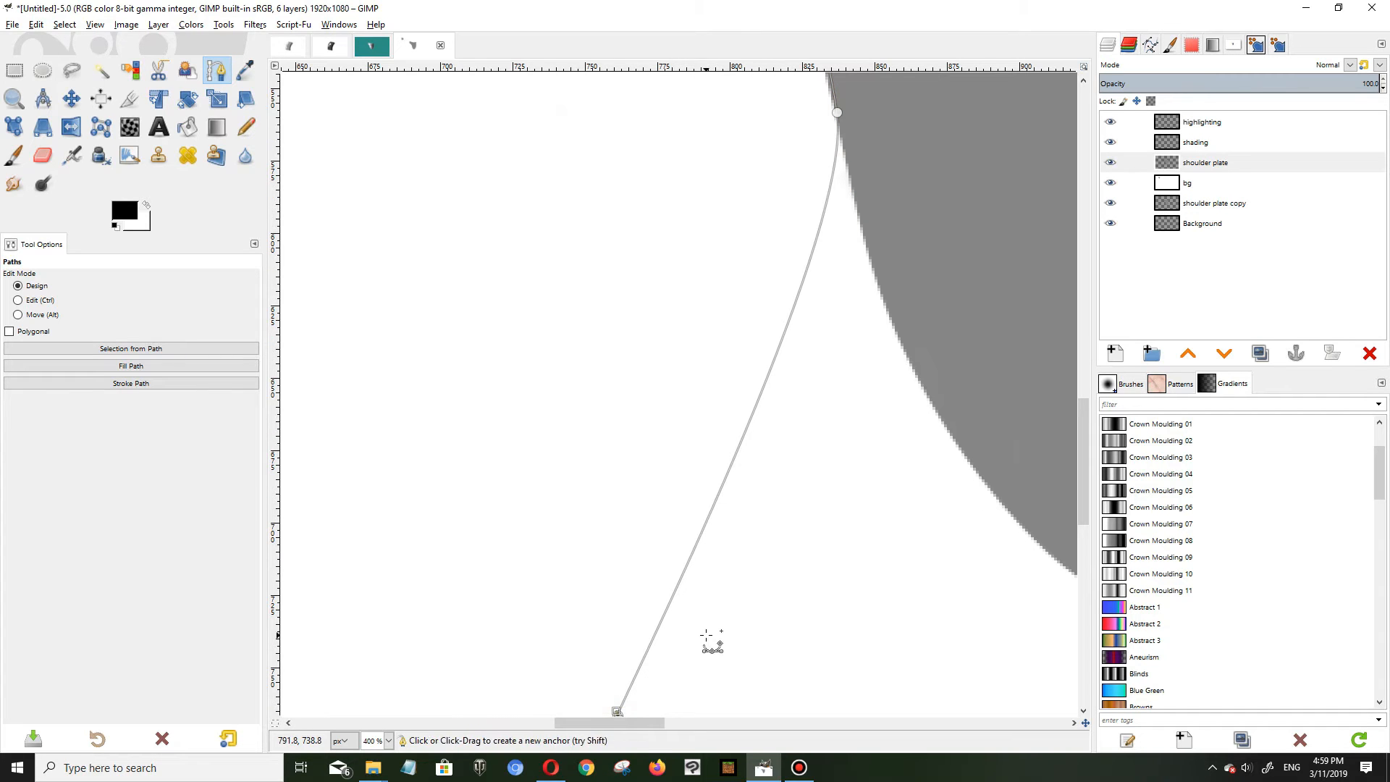
pyautogui.hotkey('ctrl', 'z')
pyautogui.moveTo(612, 722); pyautogui.dragTo(646, 727)
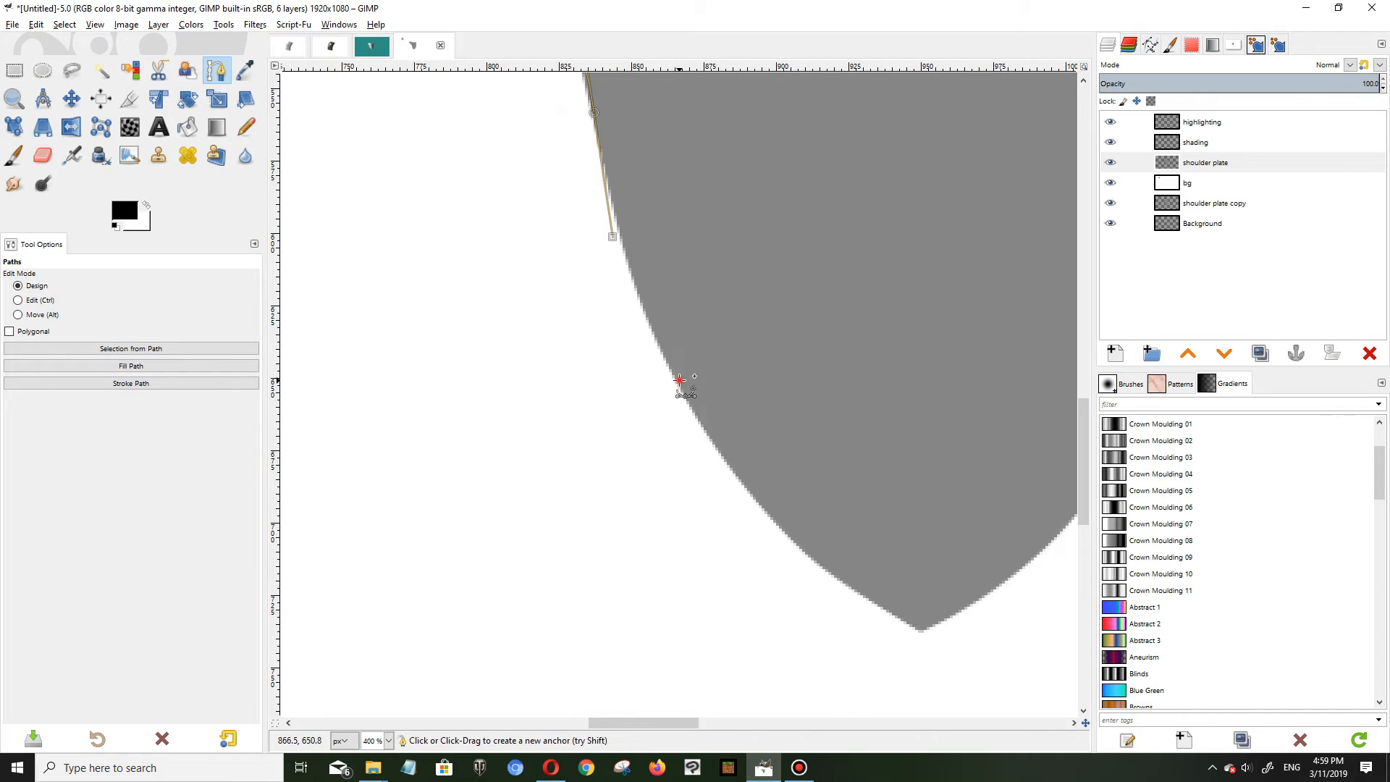
pyautogui.moveTo(677, 375); pyautogui.dragTo(710, 436)
# Step: Add a curved path anchor on the lower left edge at about 903, 703, just before the bottom tip
pyautogui.moveTo(875, 601); pyautogui.dragTo(963, 656)
pyautogui.hotkey('ctrl', 'z')
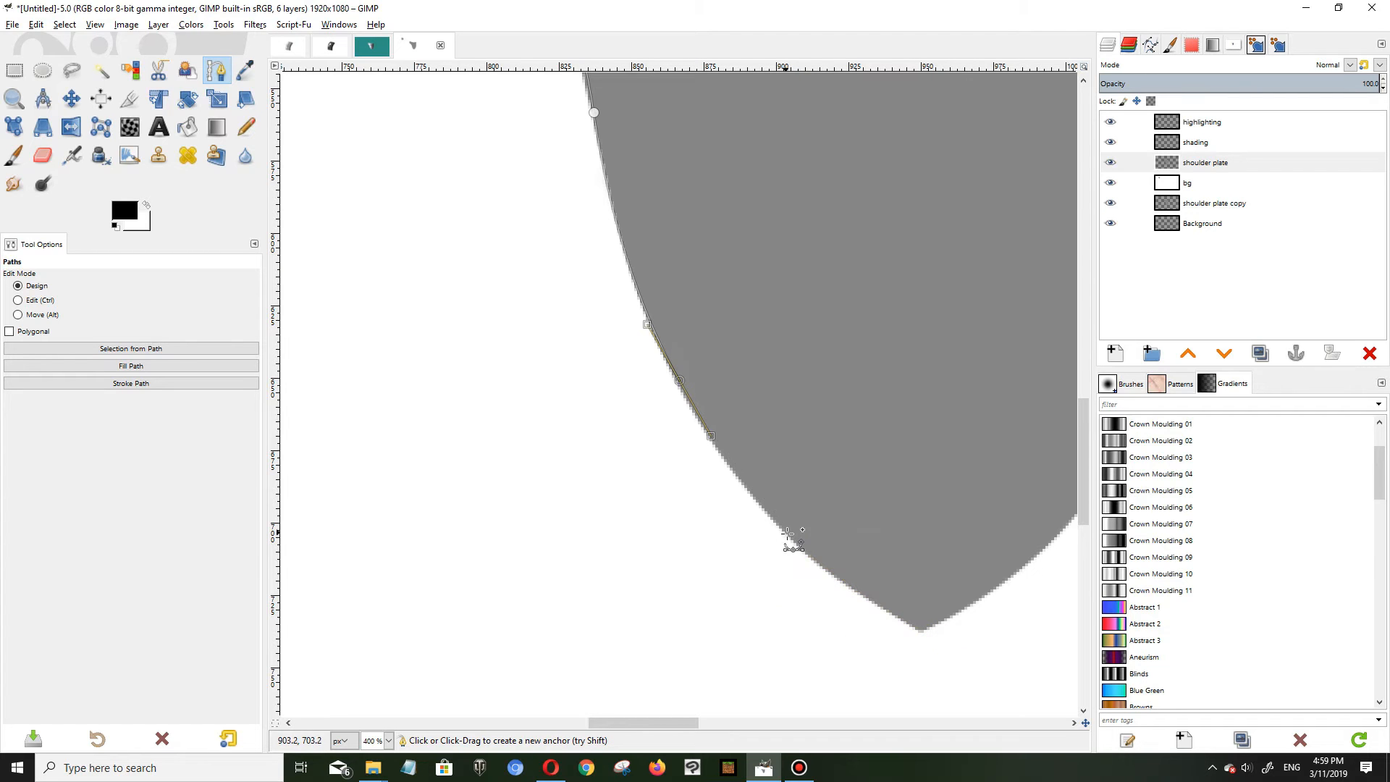
pyautogui.moveTo(787, 534); pyautogui.dragTo(845, 584)
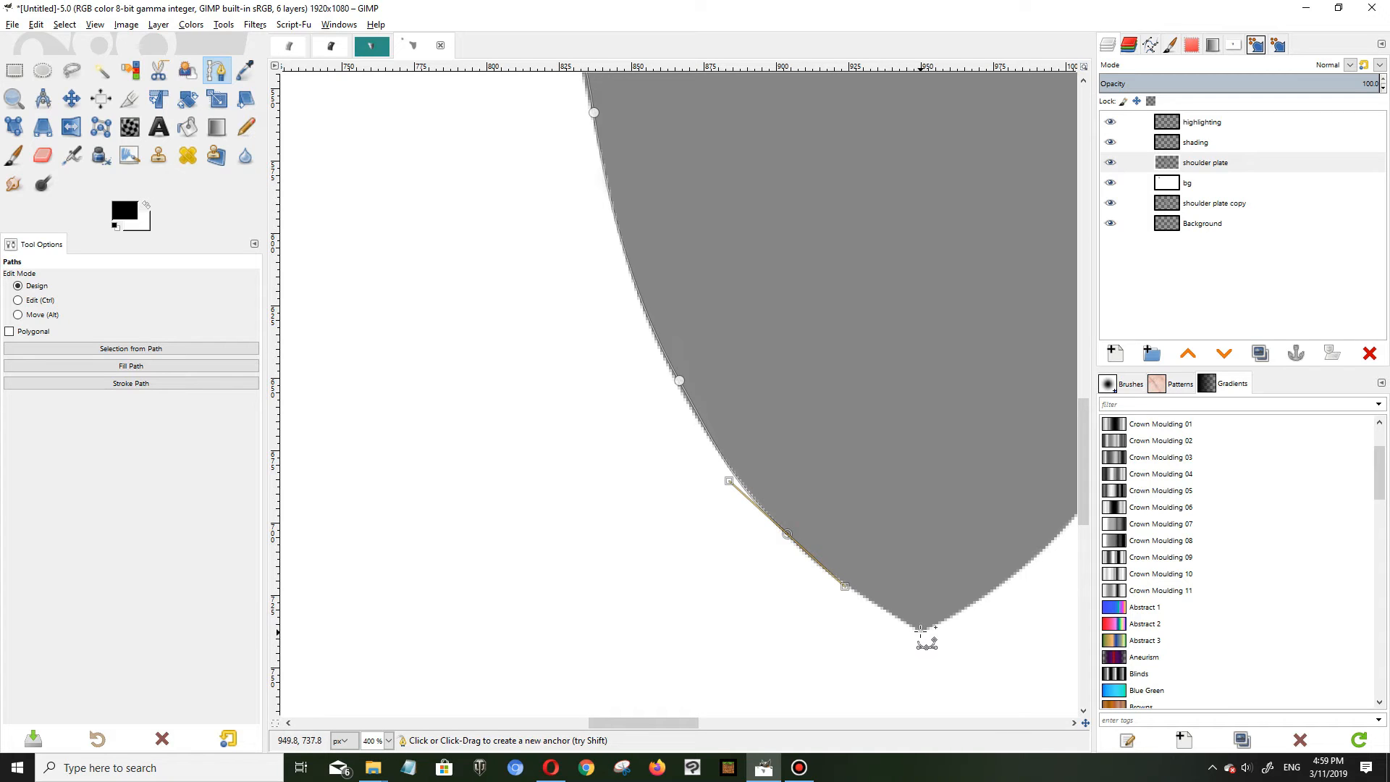
pyautogui.click(920, 628)
pyautogui.click(968, 662)
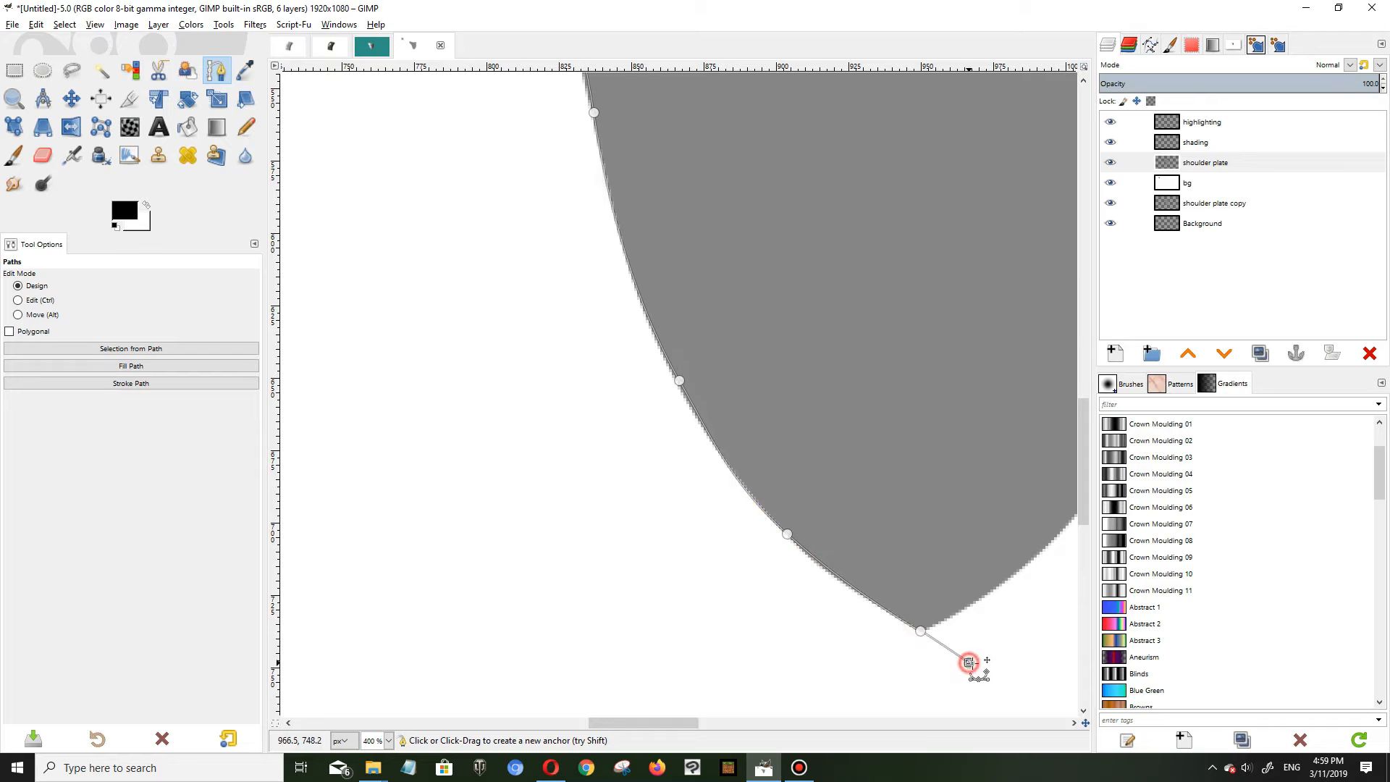
pyautogui.hotkey('ctrl', 'z')
pyautogui.hotkey('ctrl', 'z')
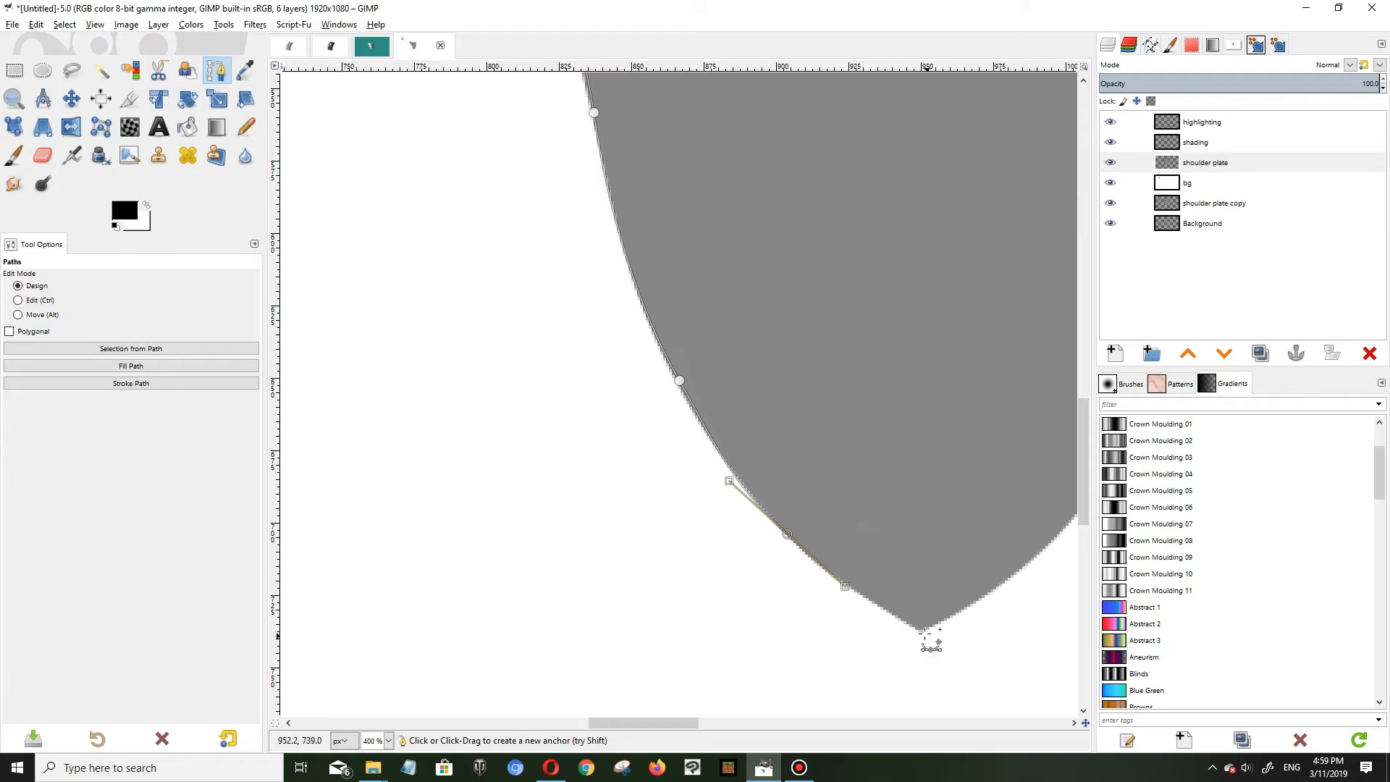
# Step: Extend the path past the bottom tip and back through the plate's interior, close it at the first anchor and convert it to a selection
pyautogui.click(919, 629)
pyautogui.click(1005, 678)
pyautogui.click(847, 334)
pyautogui.scroll(-2, 844, 356)
pyautogui.scroll(8, 832, 356)
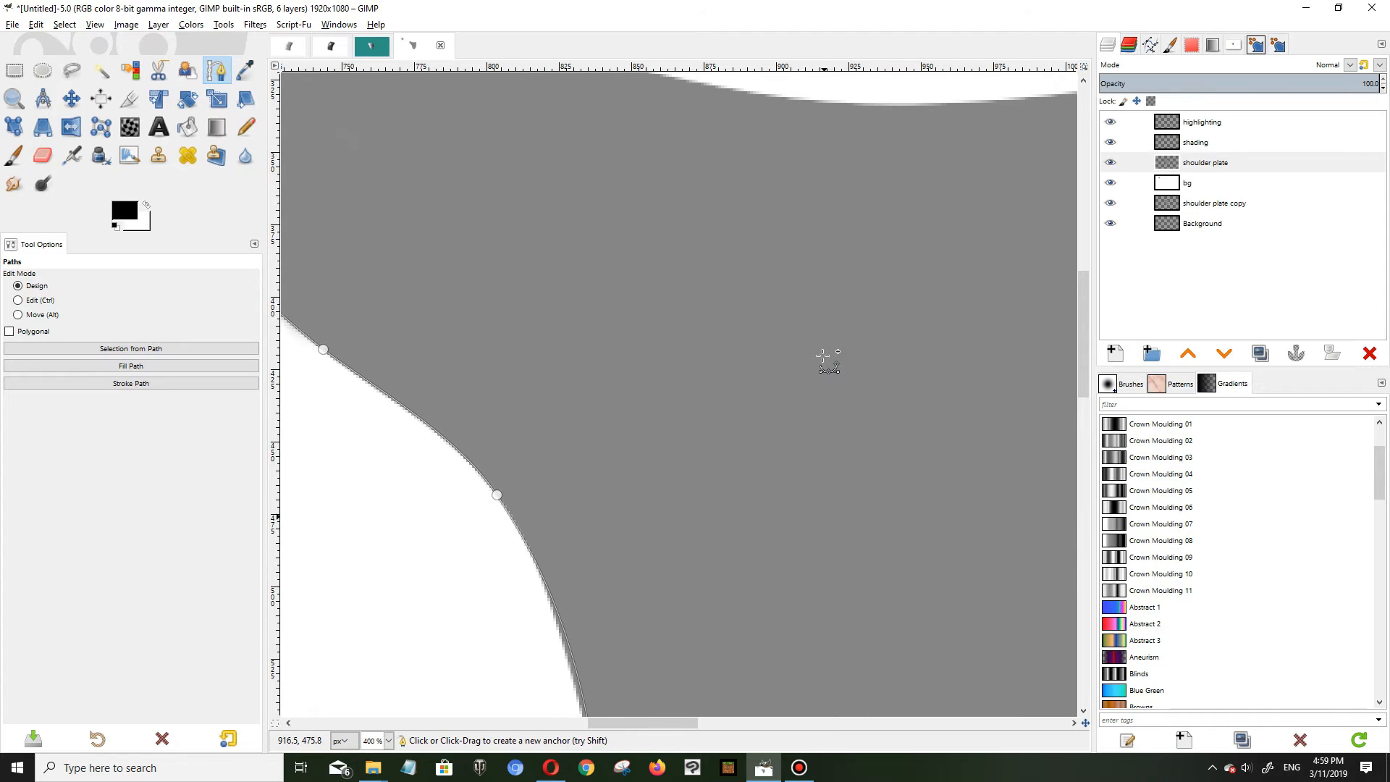
pyautogui.scroll(-3, 823, 397)
pyautogui.click(665, 329)
pyautogui.keyDown('ctrl'); pyautogui.click(591, 338); pyautogui.keyUp('ctrl')
pyautogui.press('Return')
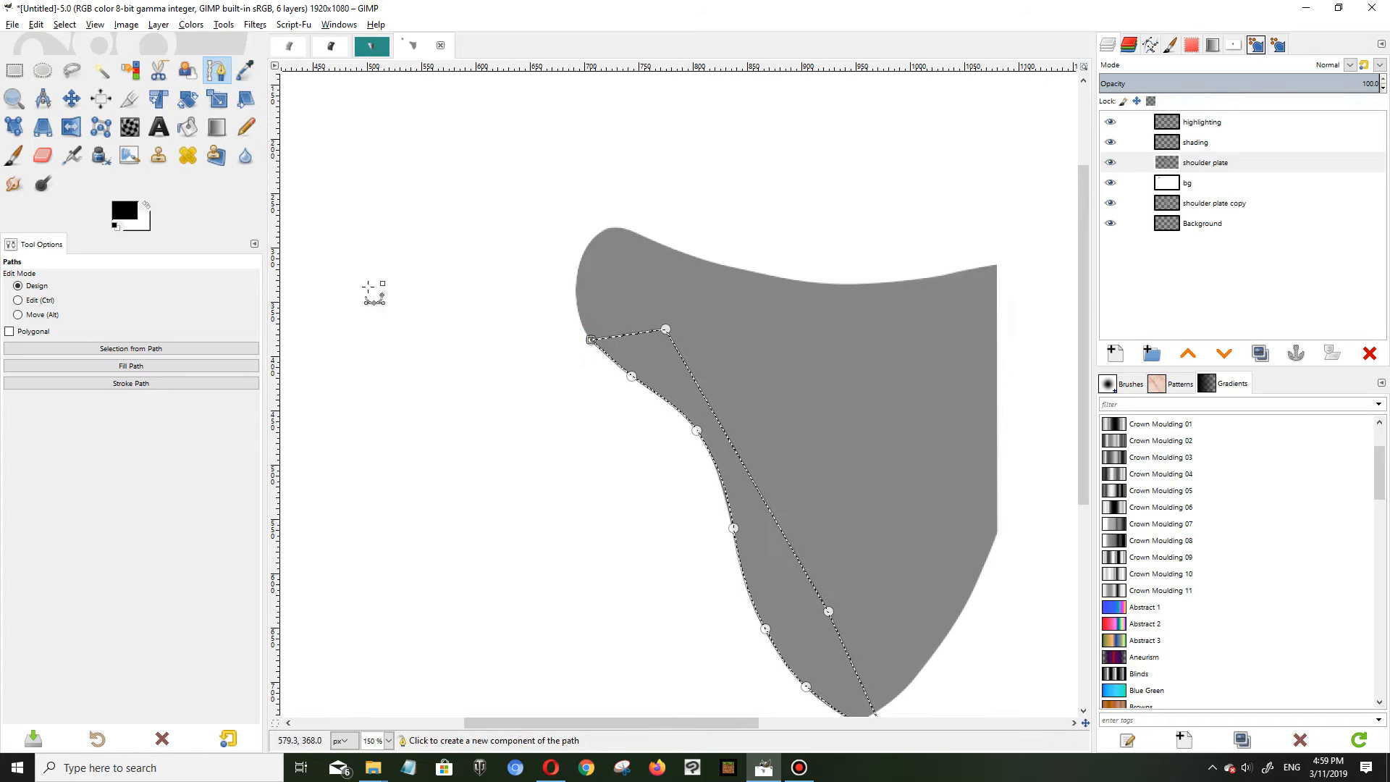
# Step: Switch to the Eraser and set its size to 41.31
pyautogui.click(42, 155)
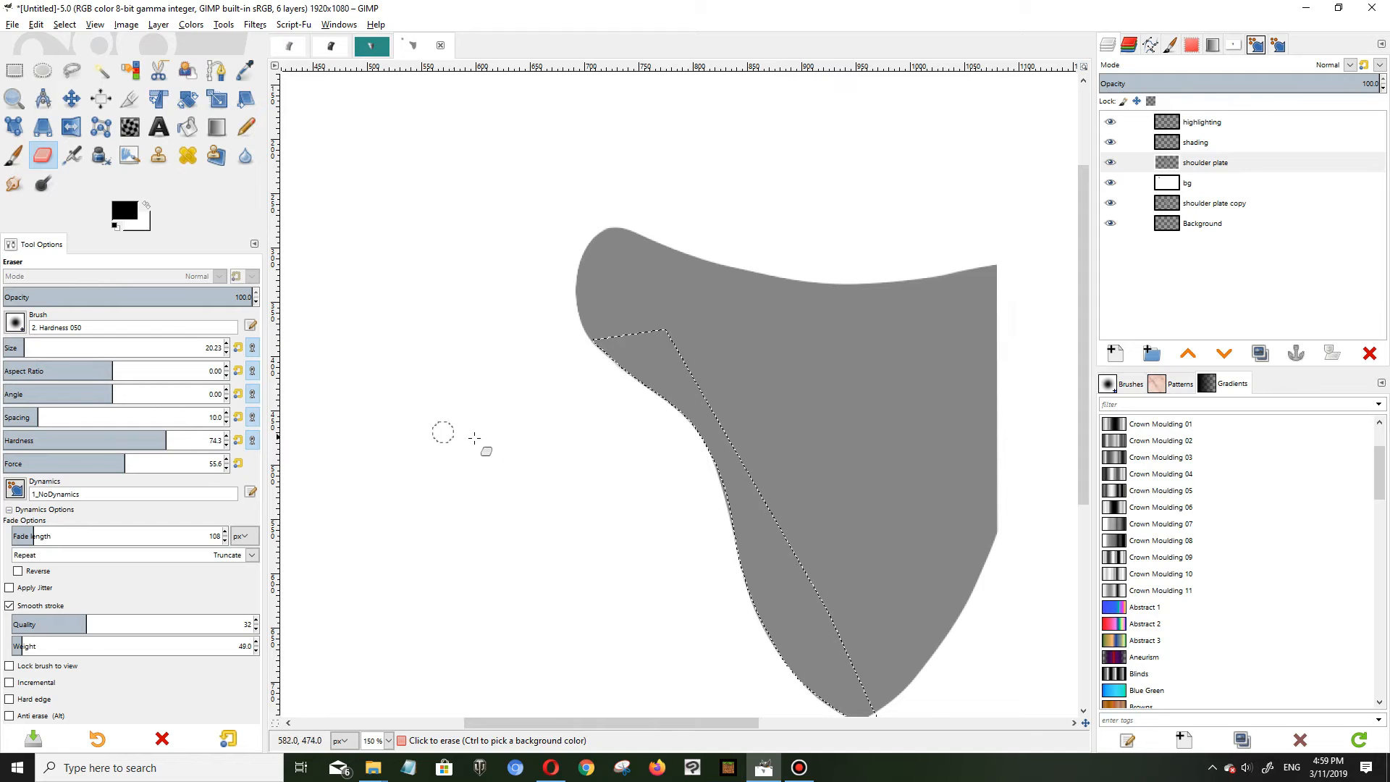
pyautogui.moveTo(52, 345); pyautogui.dragTo(84, 345)
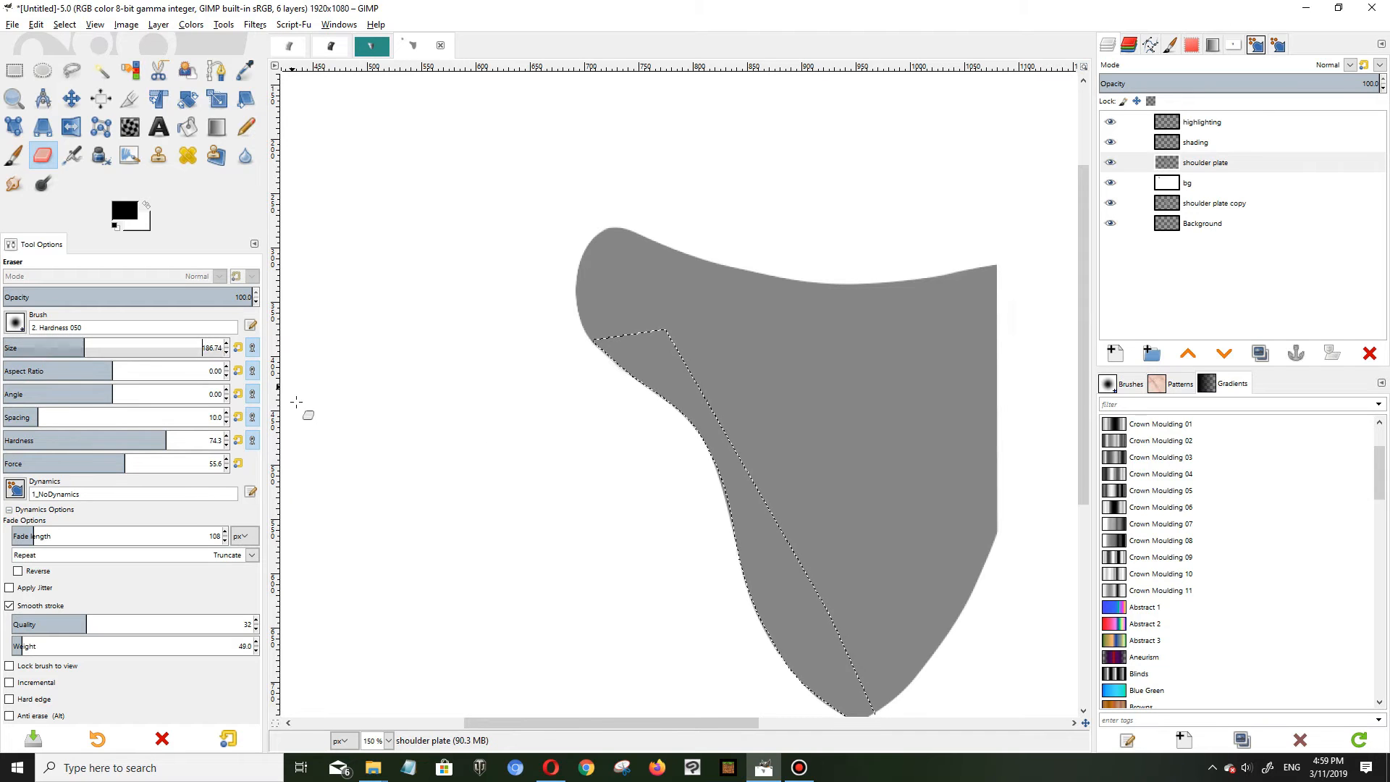
pyautogui.moveTo(84, 346); pyautogui.dragTo(36, 348)
pyautogui.keyDown('ctrl'); pyautogui.scroll(3, 627, 391); pyautogui.keyUp('ctrl')
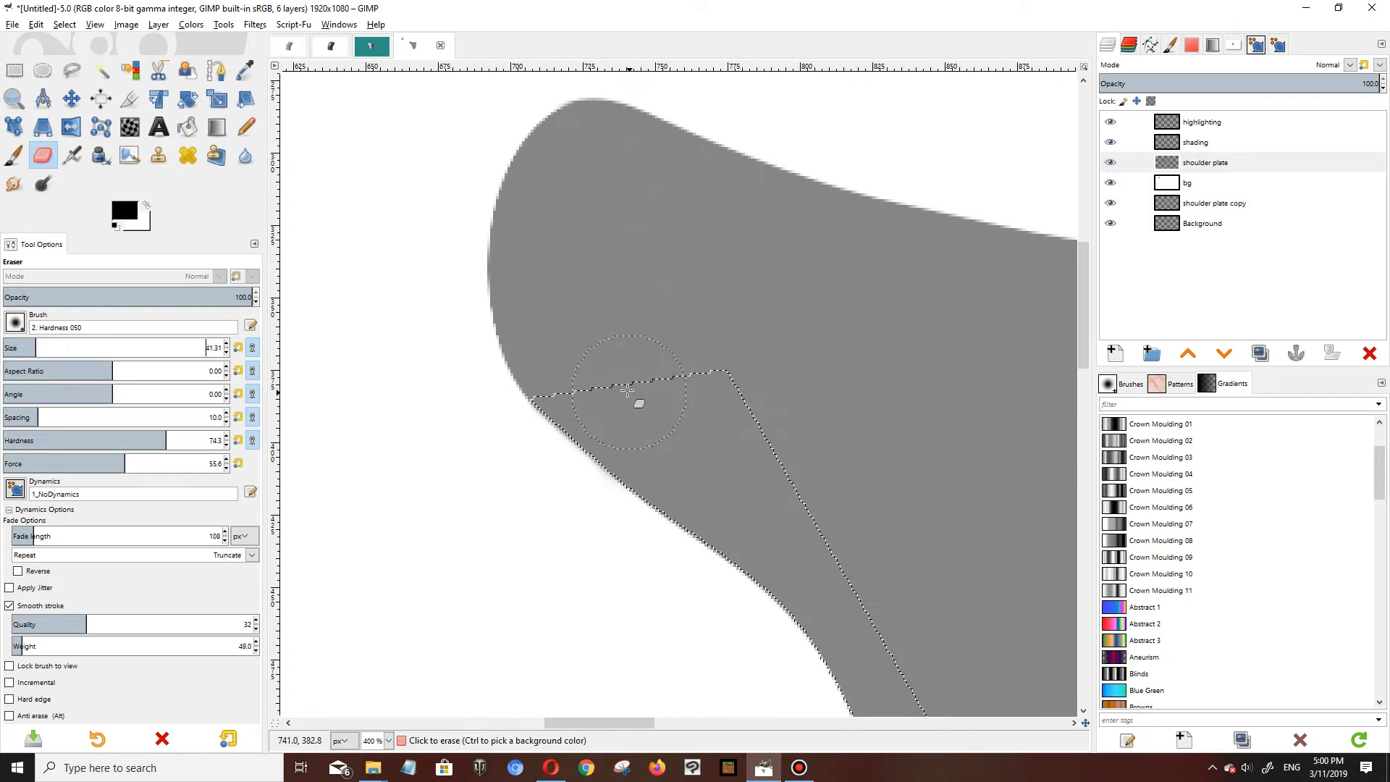
# Step: Invert the path selection and erase the grey fringe outside it along the left bend and the concave edge below
pyautogui.moveTo(579, 490); pyautogui.dragTo(719, 589)
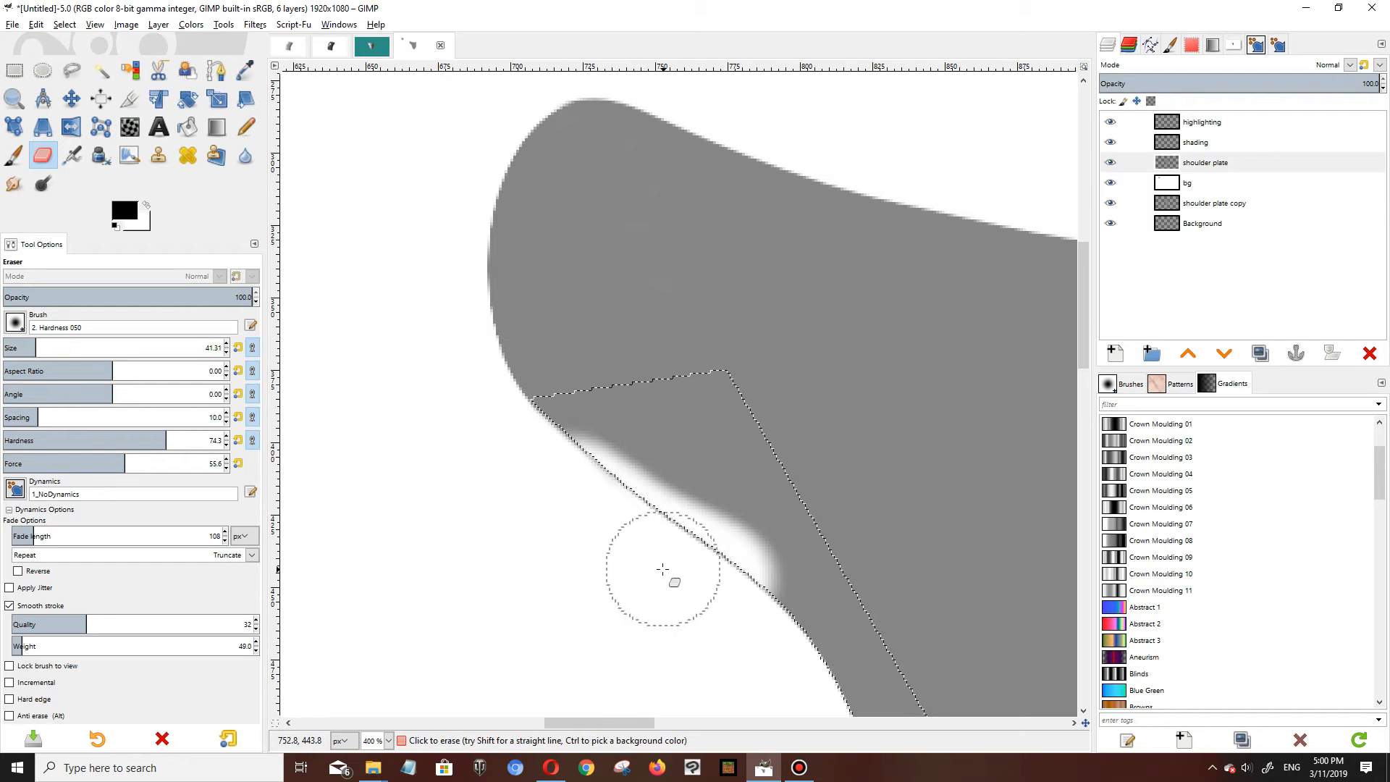
pyautogui.hotkey('ctrl', 'z')
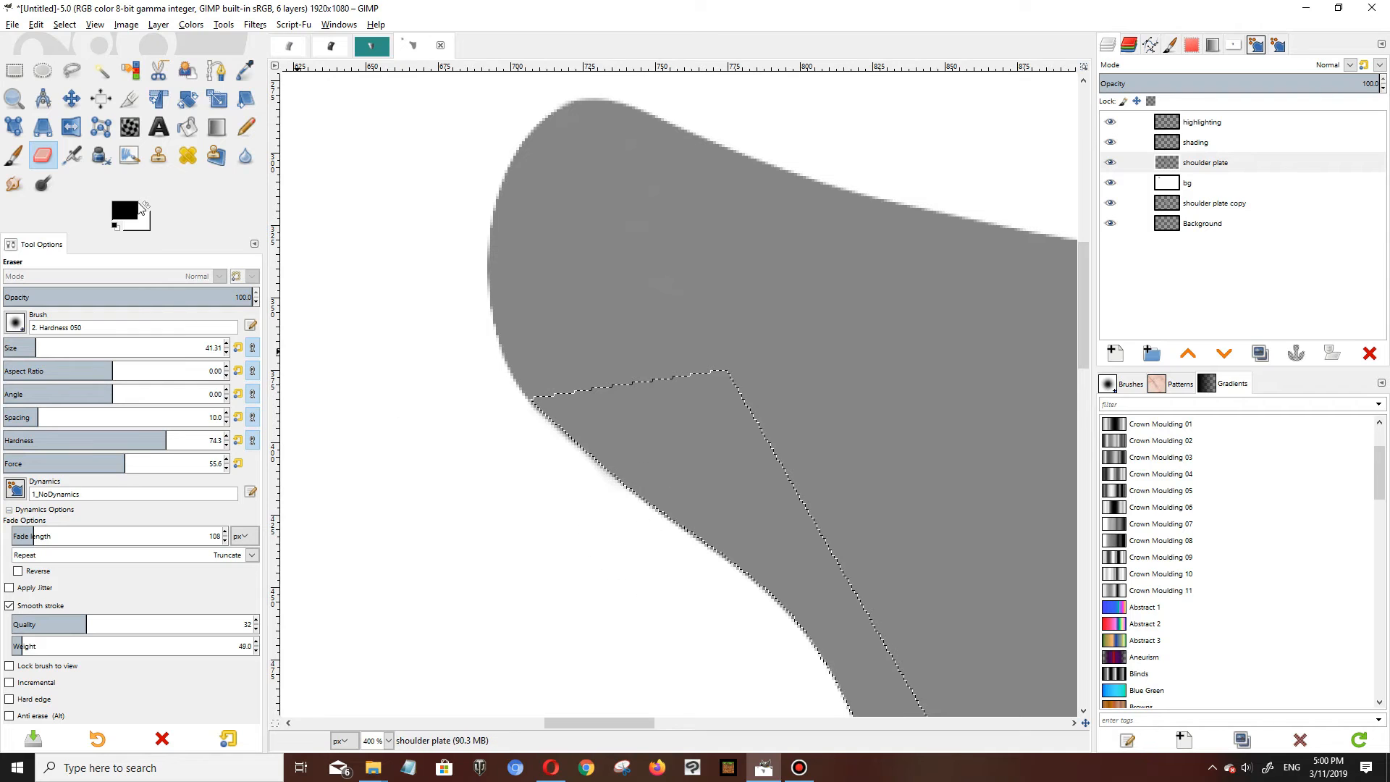
pyautogui.click(64, 24)
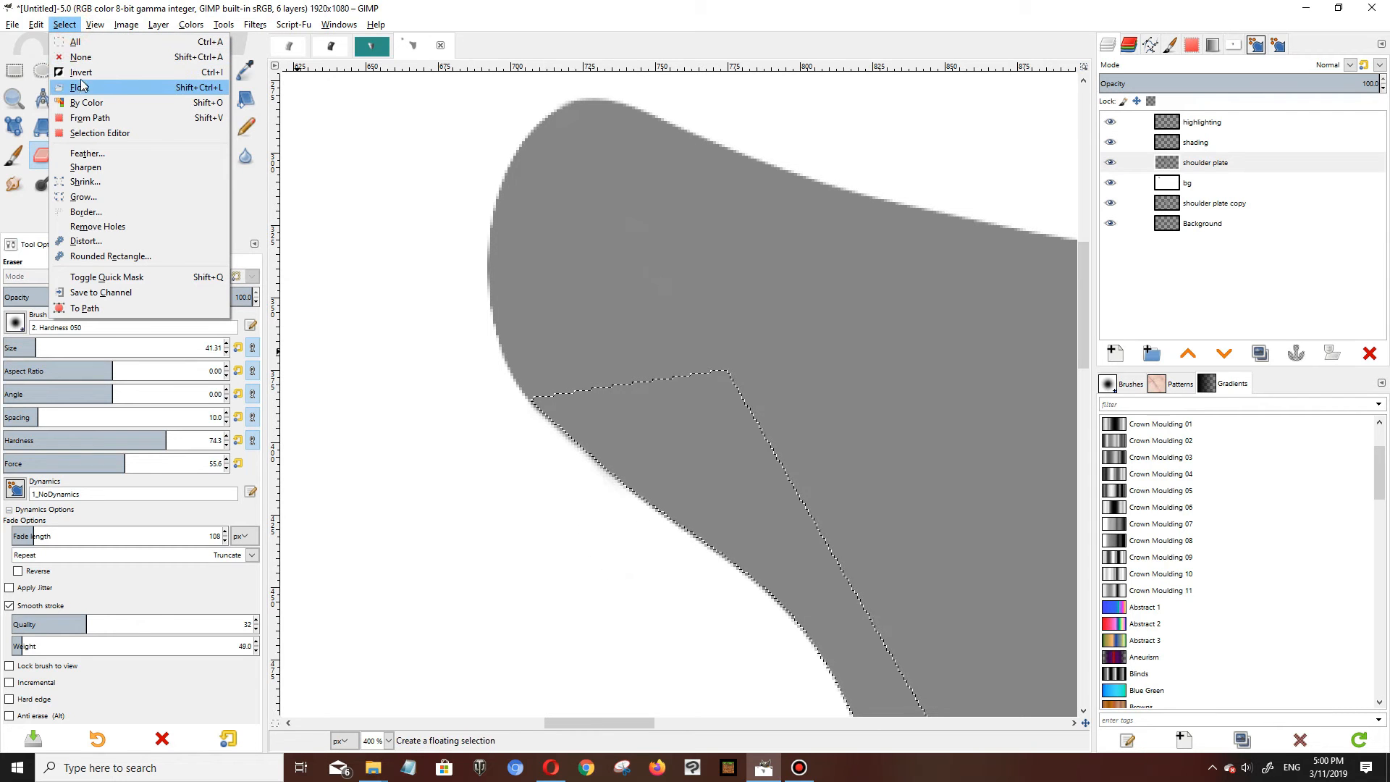
pyautogui.click(85, 83)
pyautogui.moveTo(558, 465); pyautogui.dragTo(753, 621)
pyautogui.scroll(-5, 753, 621)
pyautogui.moveTo(807, 397)
pyautogui.mouseDown()
pyautogui.moveTo(876, 658)
pyautogui.moveTo(856, 505)
pyautogui.moveTo(738, 270)
pyautogui.moveTo(682, 217)
pyautogui.moveTo(837, 555)
pyautogui.moveTo(825, 447)
pyautogui.moveTo(707, 236)
pyautogui.moveTo(876, 558)
pyautogui.mouseUp()
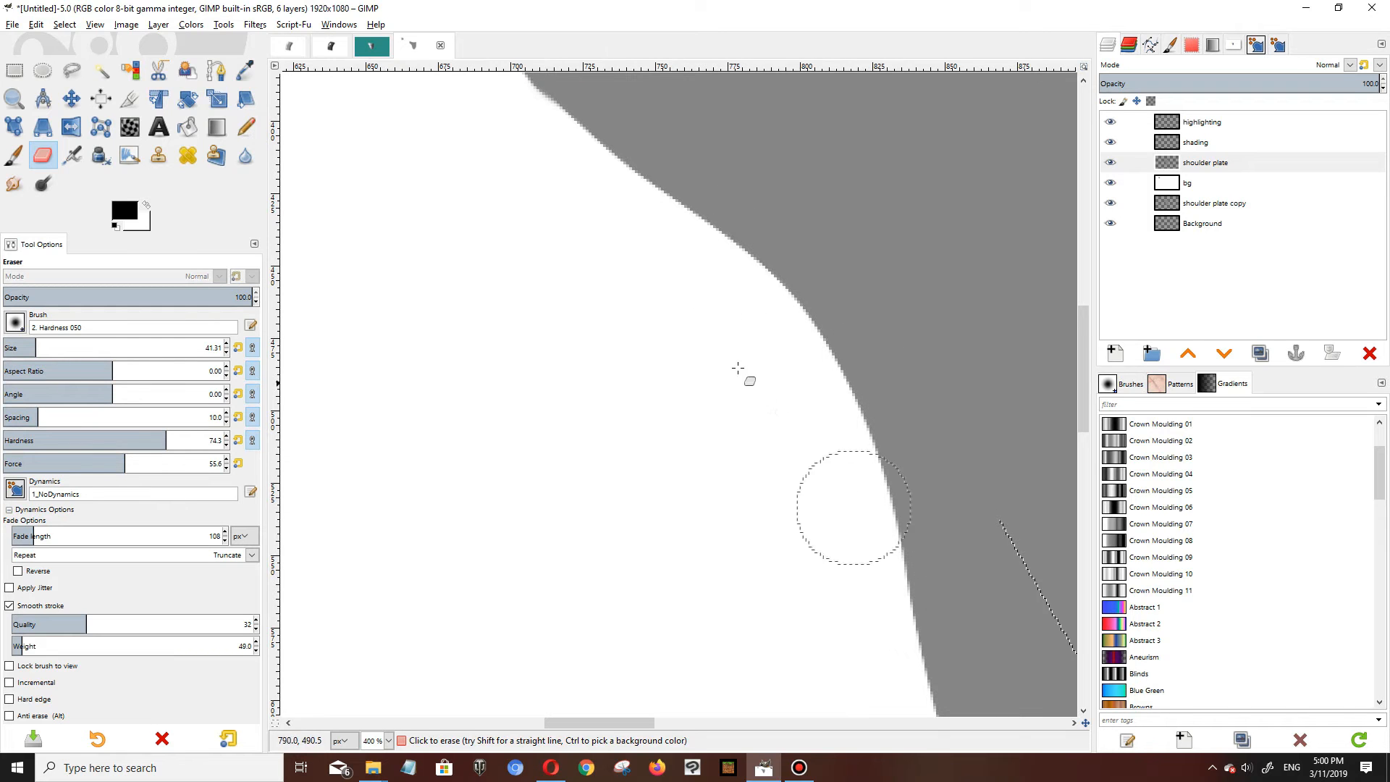
# Step: Clear the selection, fuzzy-select the plate to inspect its left edge, and undo both selection changes
pyautogui.scroll(-3, 731, 367)
pyautogui.scroll(-5, 734, 380)
pyautogui.scroll(12, 891, 453)
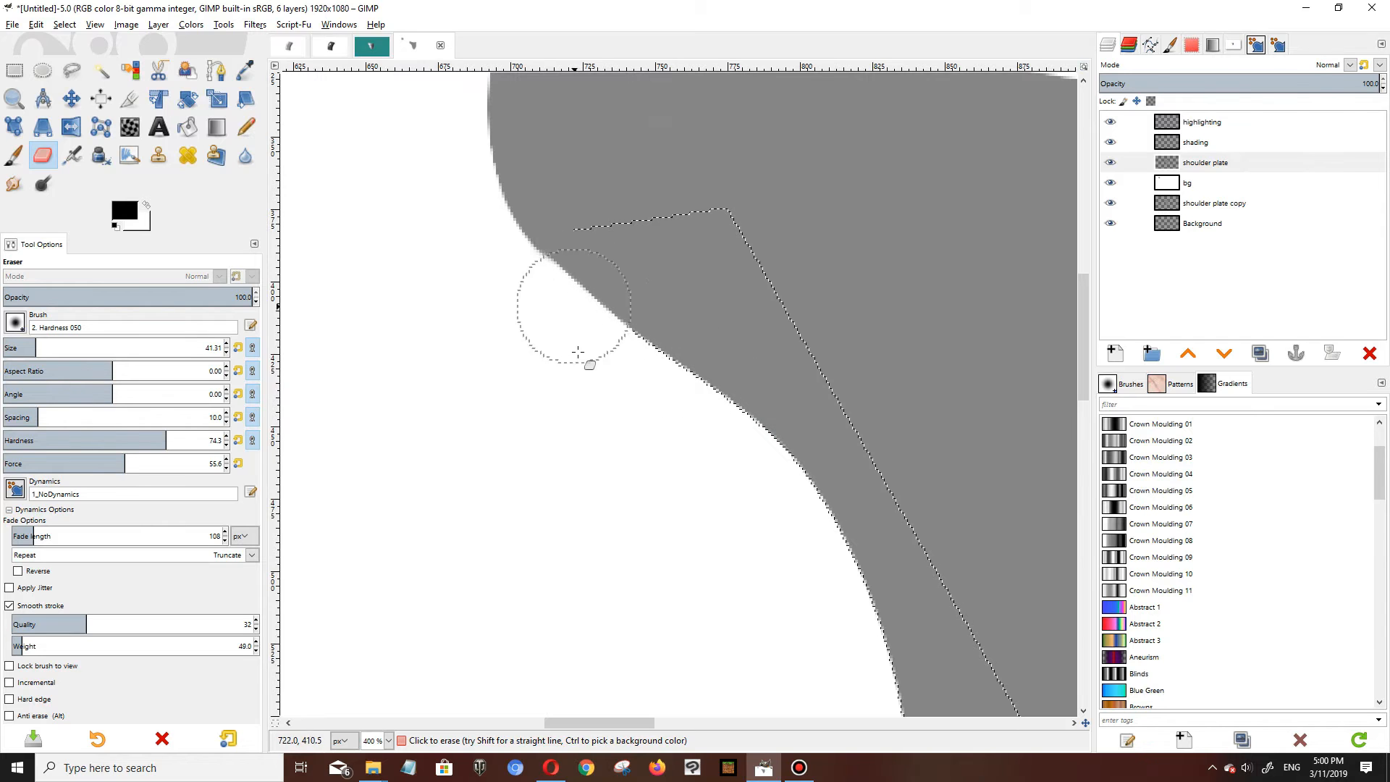
pyautogui.click(64, 24)
pyautogui.click(69, 54)
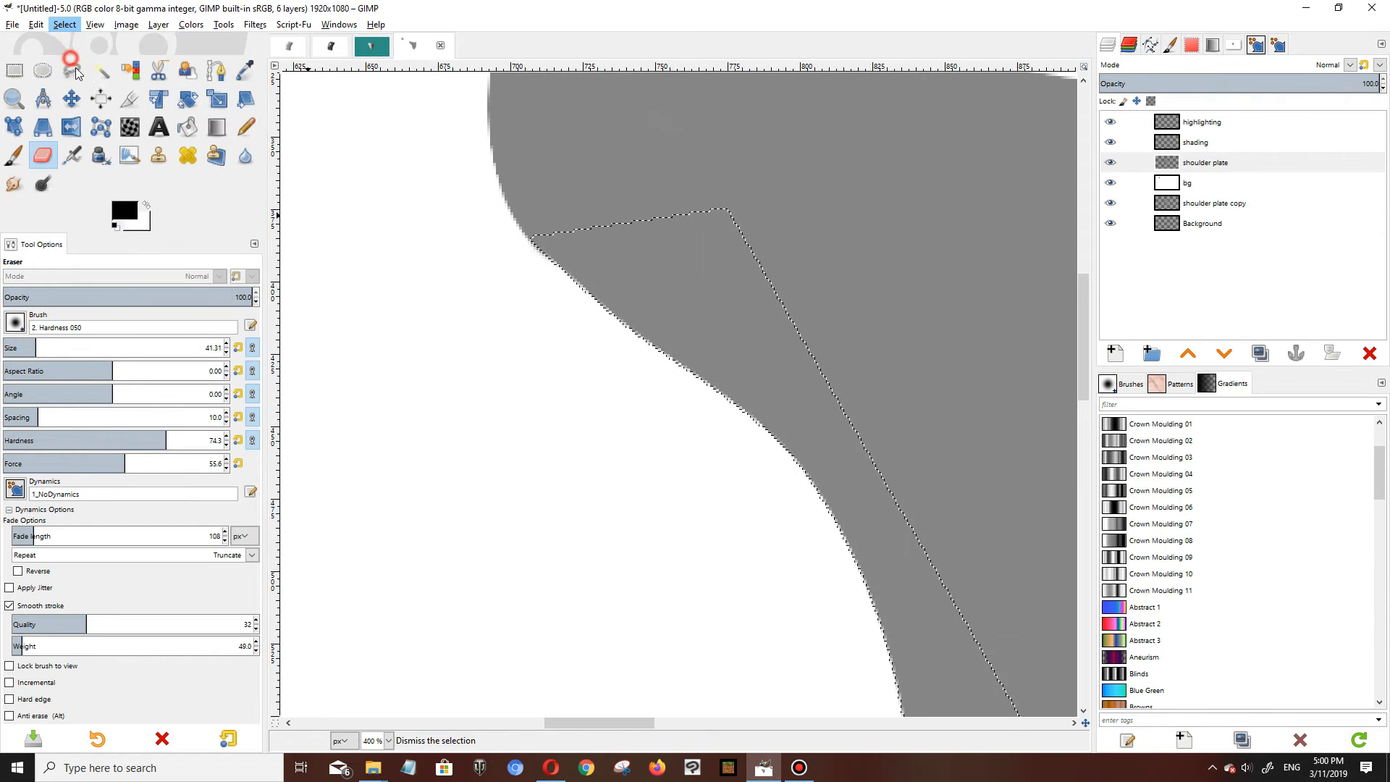
pyautogui.scroll(-4, 643, 370)
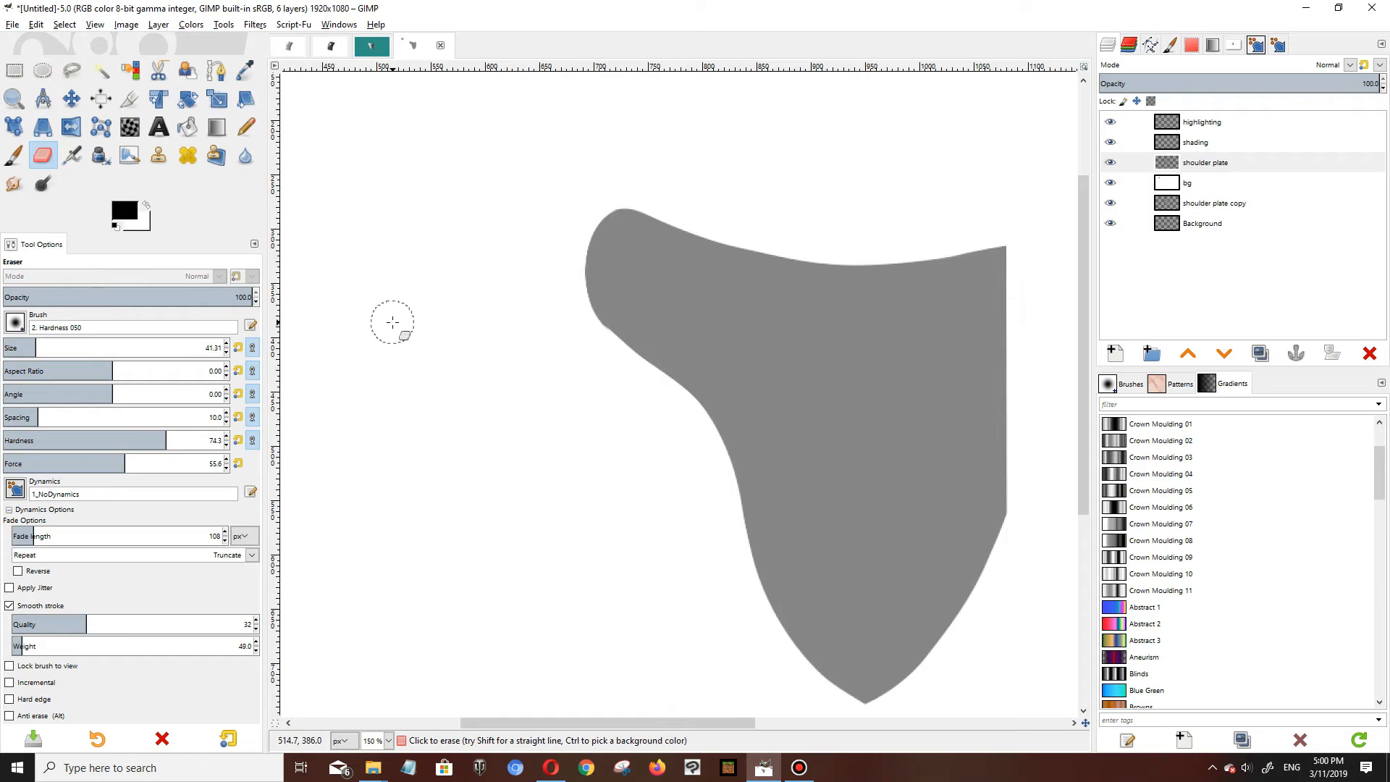
pyautogui.click(100, 76)
pyautogui.click(832, 487)
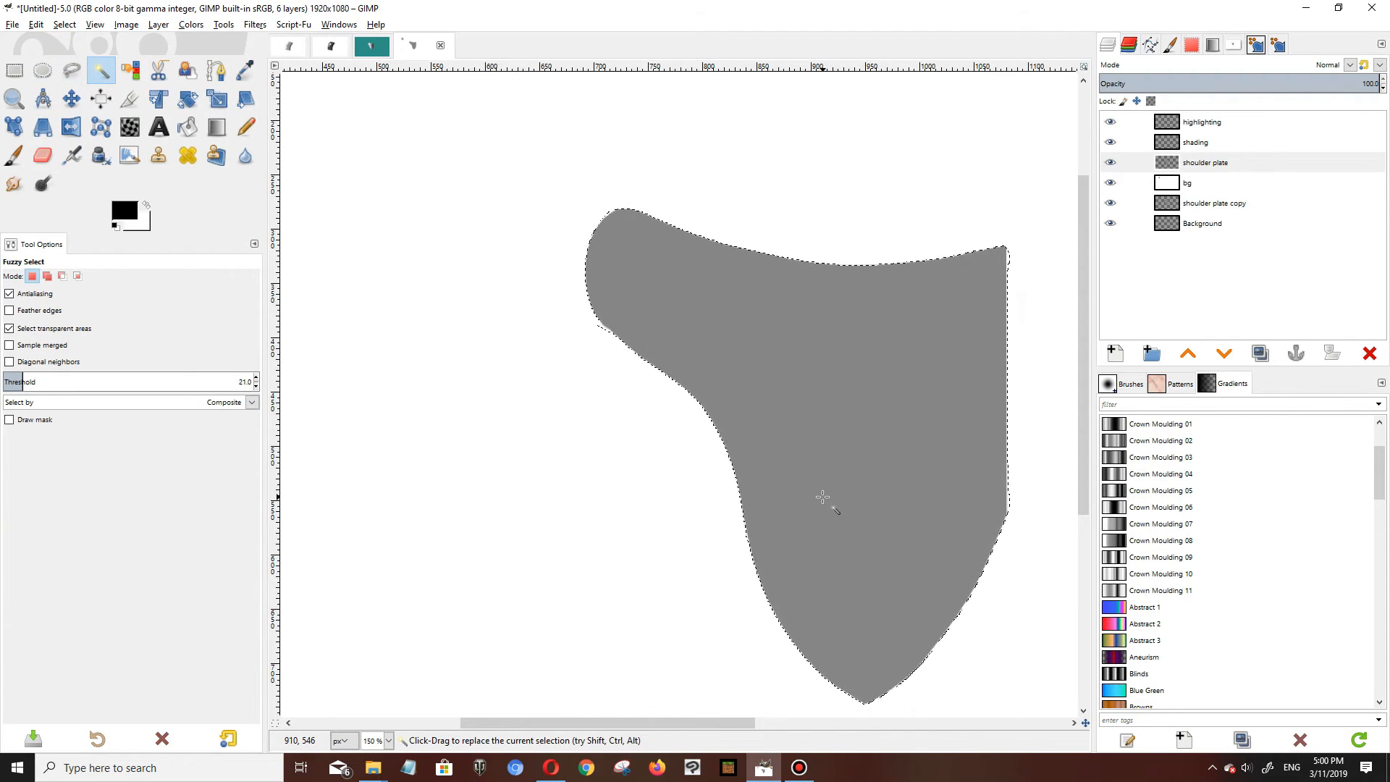
pyautogui.scroll(2, 821, 498)
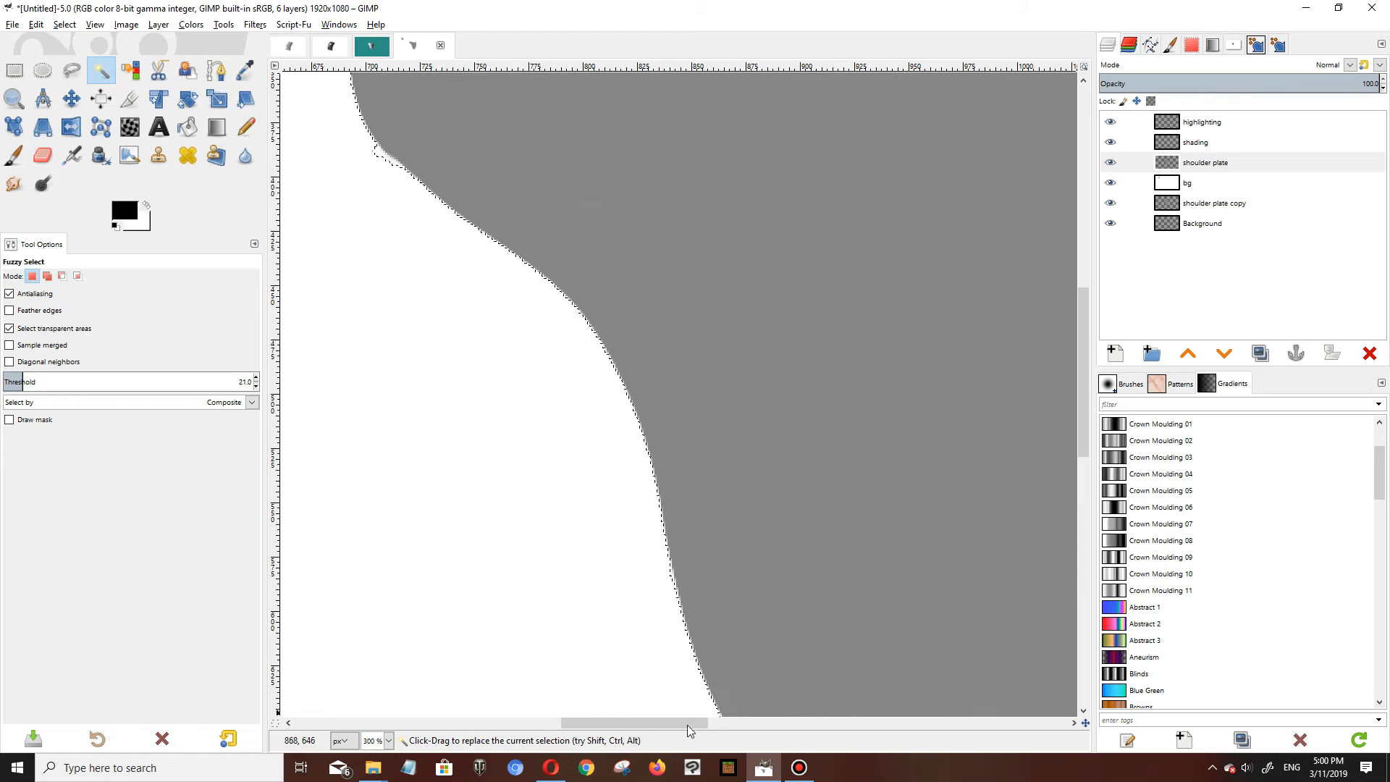
pyautogui.moveTo(676, 726); pyautogui.dragTo(628, 723)
pyautogui.scroll(5, 620, 666)
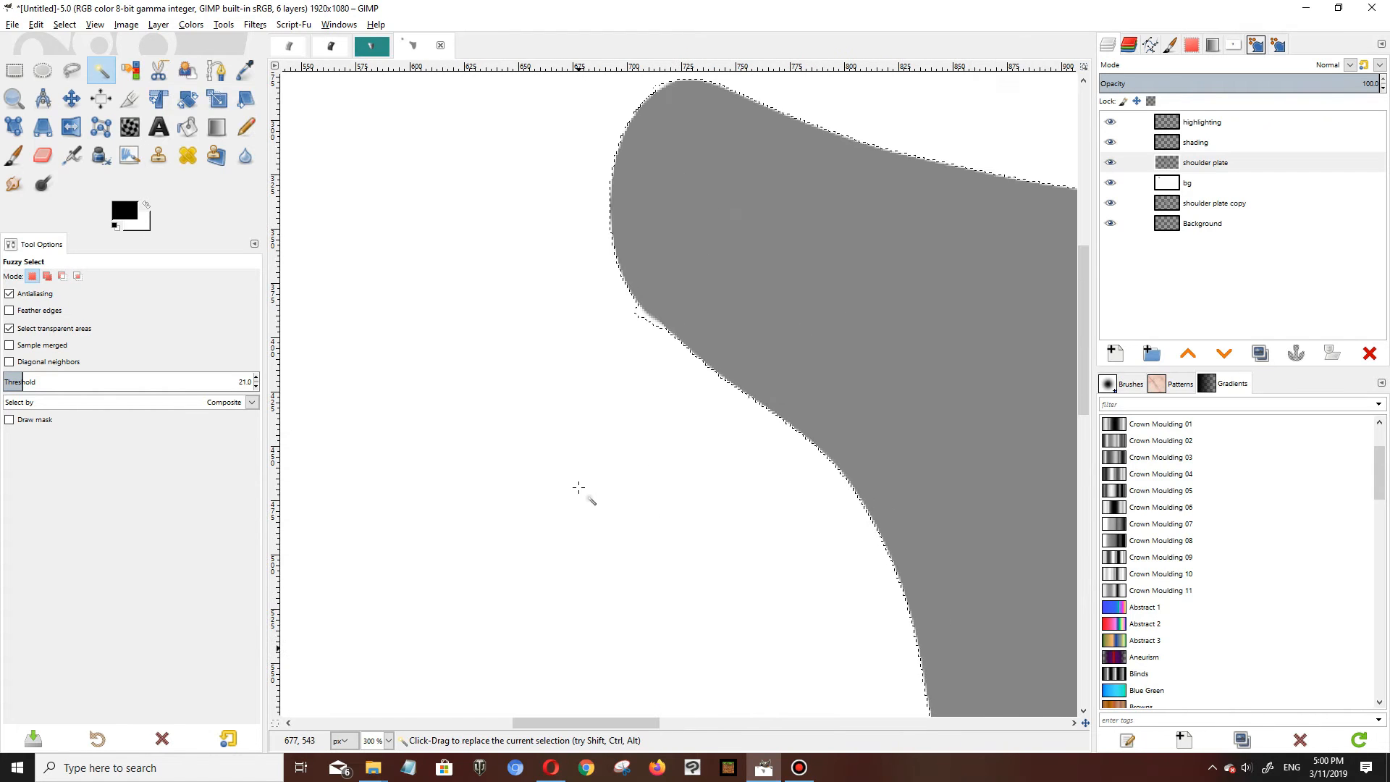
pyautogui.hotkey('ctrl', 'z')
pyautogui.hotkey('ctrl', 'z')
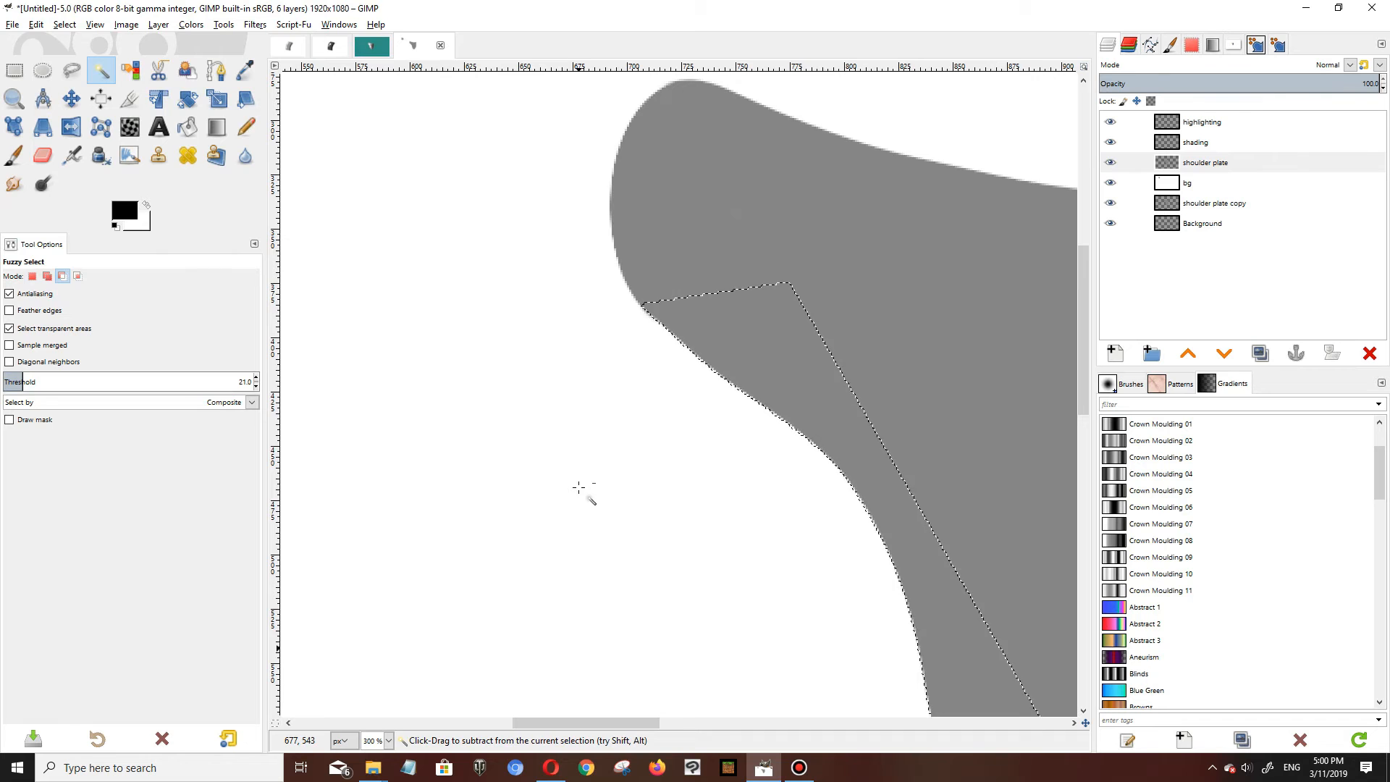
# Step: Erase the leftover grey fringe at the plate's left bend, using an eraser size of 8.42 for the stray edge pixels
pyautogui.scroll(2, 579, 487)
pyautogui.scroll(-2, 580, 490)
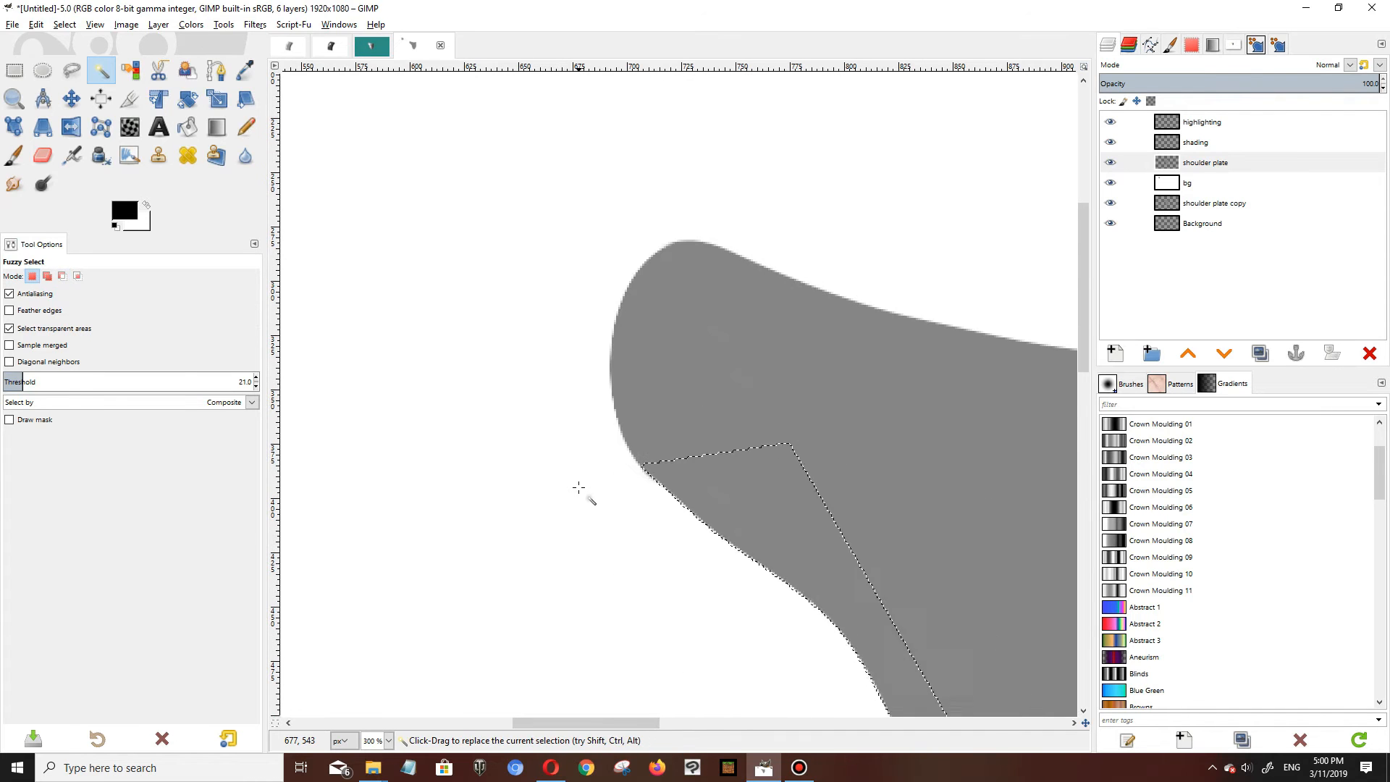
pyautogui.click(43, 155)
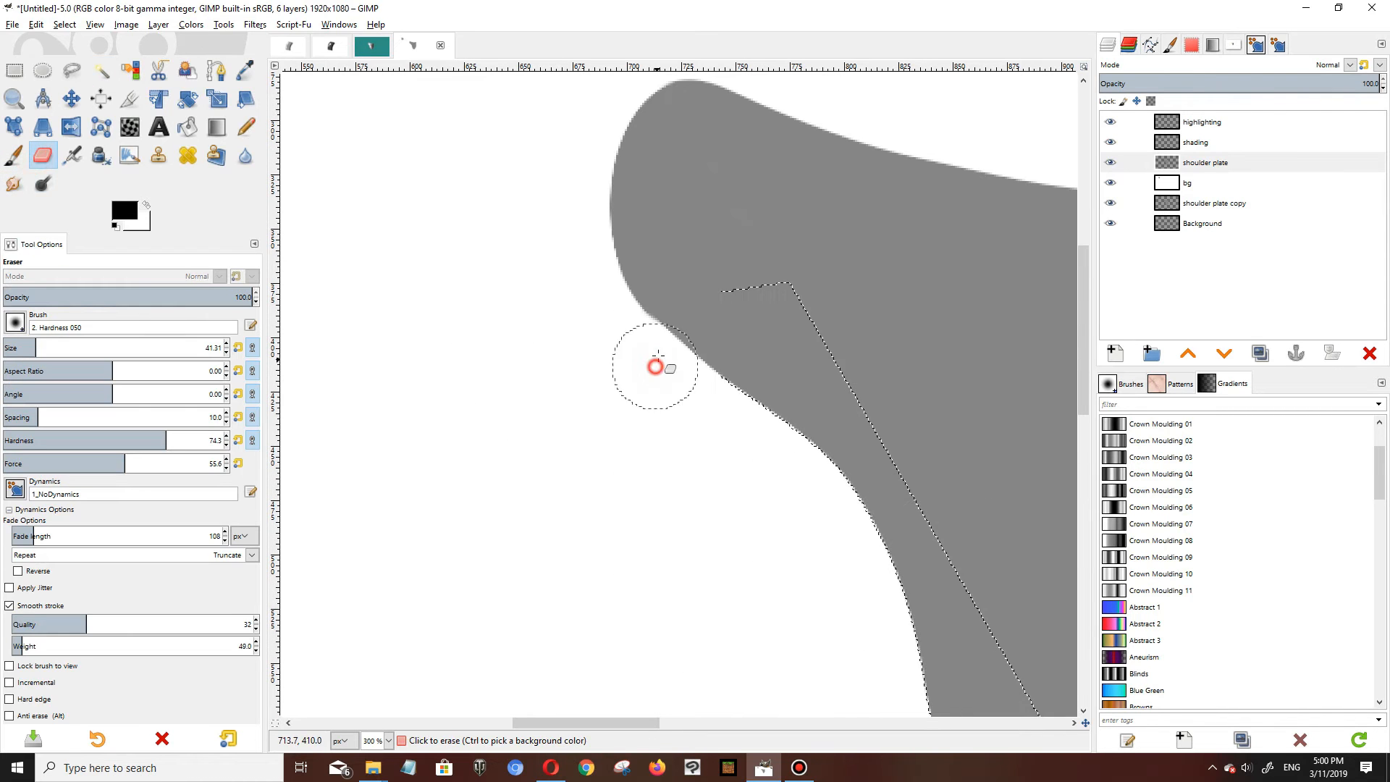
pyautogui.scroll(3, 637, 397)
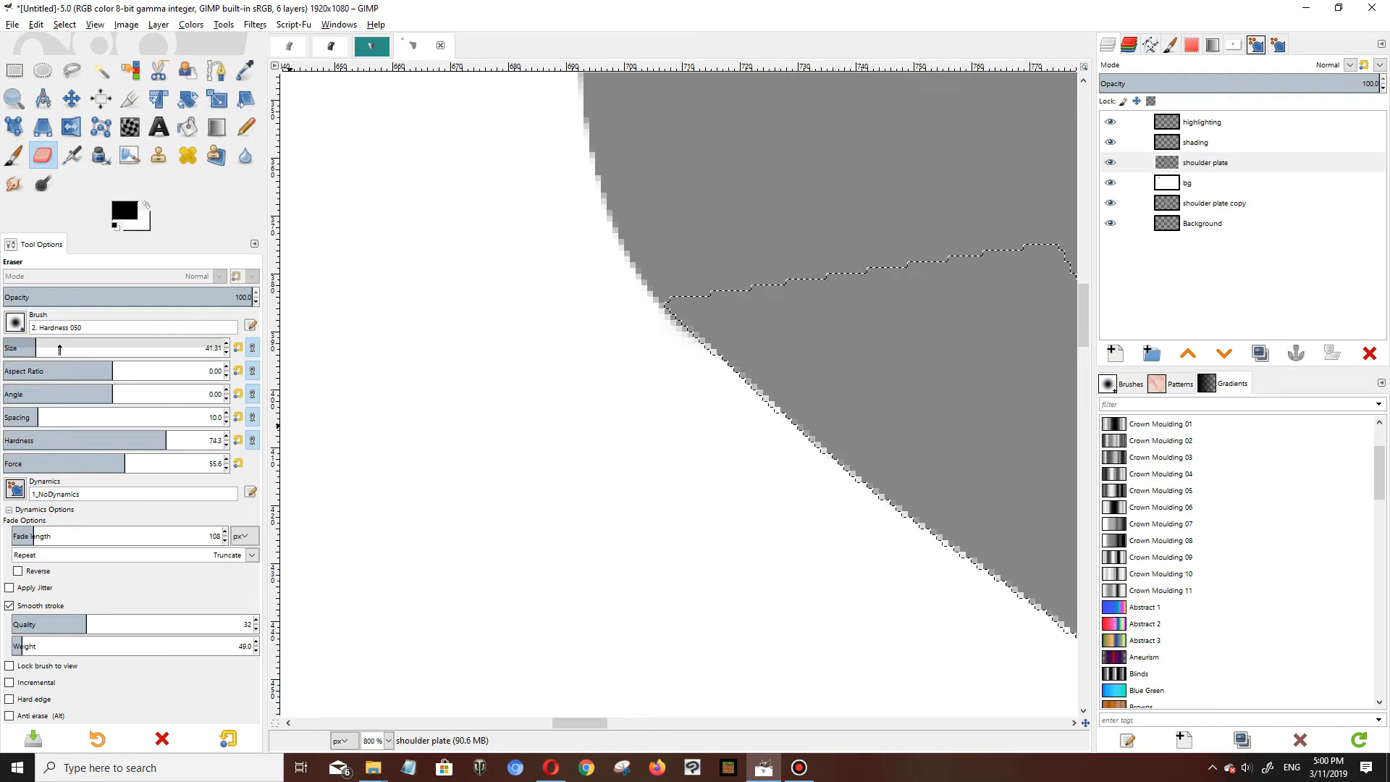
pyautogui.moveTo(36, 346); pyautogui.dragTo(14, 347)
pyautogui.scroll(3, 699, 368)
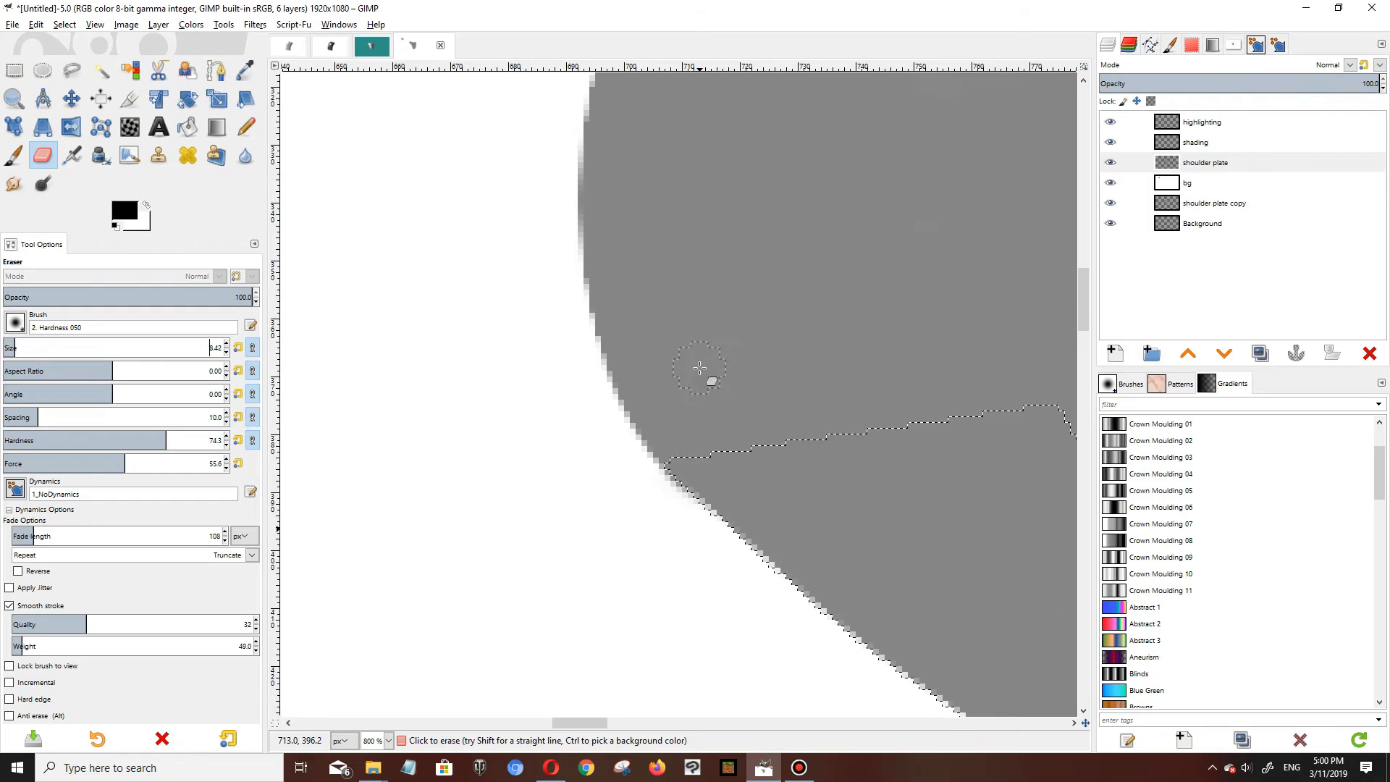
pyautogui.scroll(3, 646, 486)
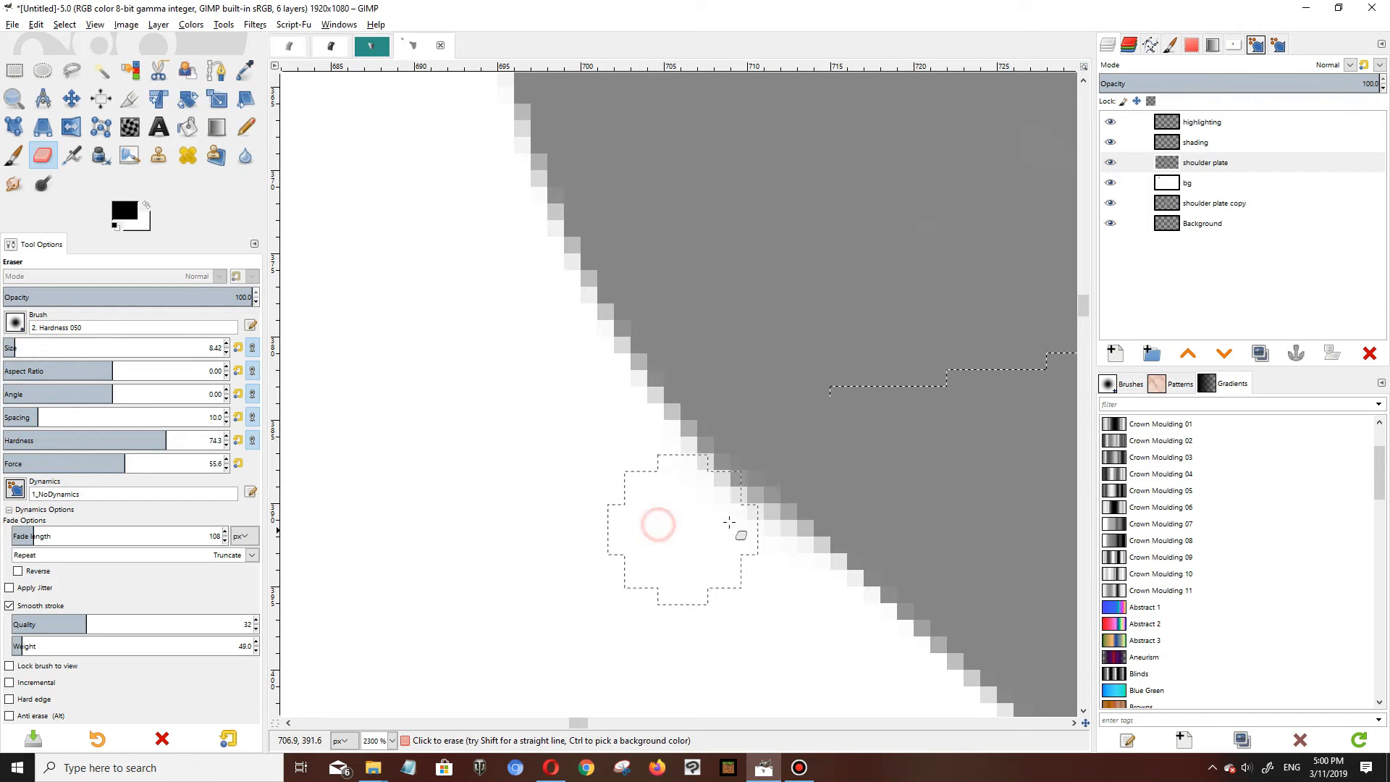
pyautogui.moveTo(655, 497); pyautogui.dragTo(690, 512)
pyautogui.moveTo(752, 566)
pyautogui.mouseDown()
pyautogui.moveTo(707, 491)
pyautogui.moveTo(628, 496)
pyautogui.moveTo(718, 494)
pyautogui.mouseUp()
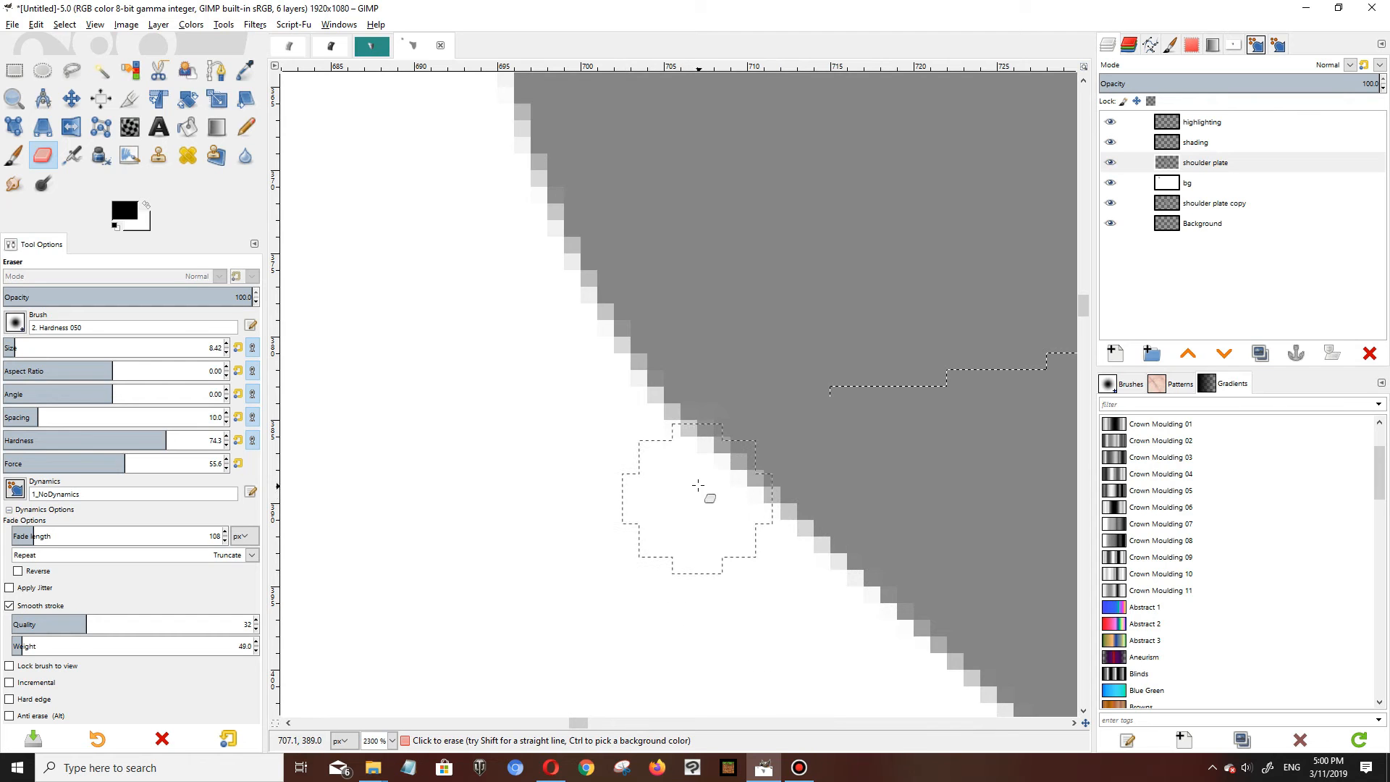
# Step: Clear the path selection and fuzzy-select the whole grey plate to check its cleaned outline
pyautogui.scroll(-4, 587, 565)
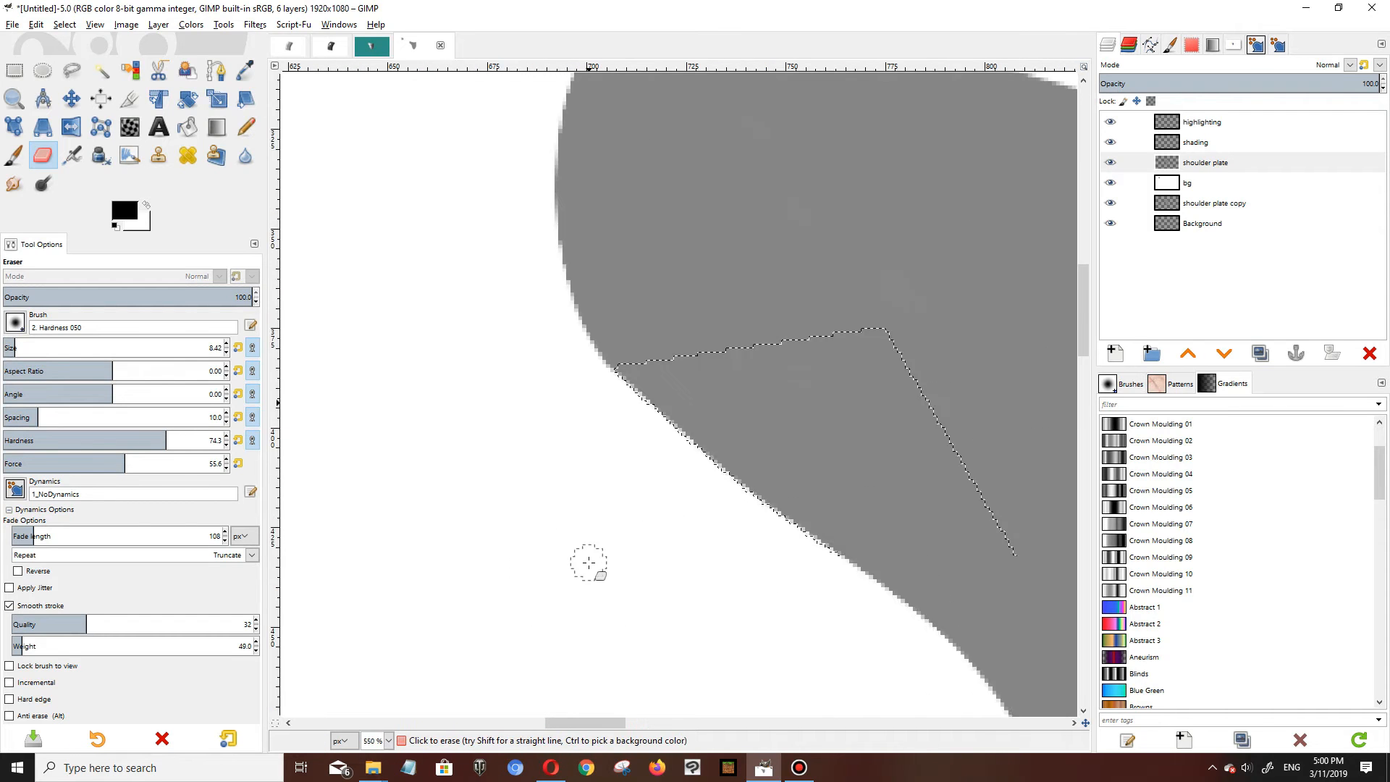
pyautogui.scroll(-4, 589, 563)
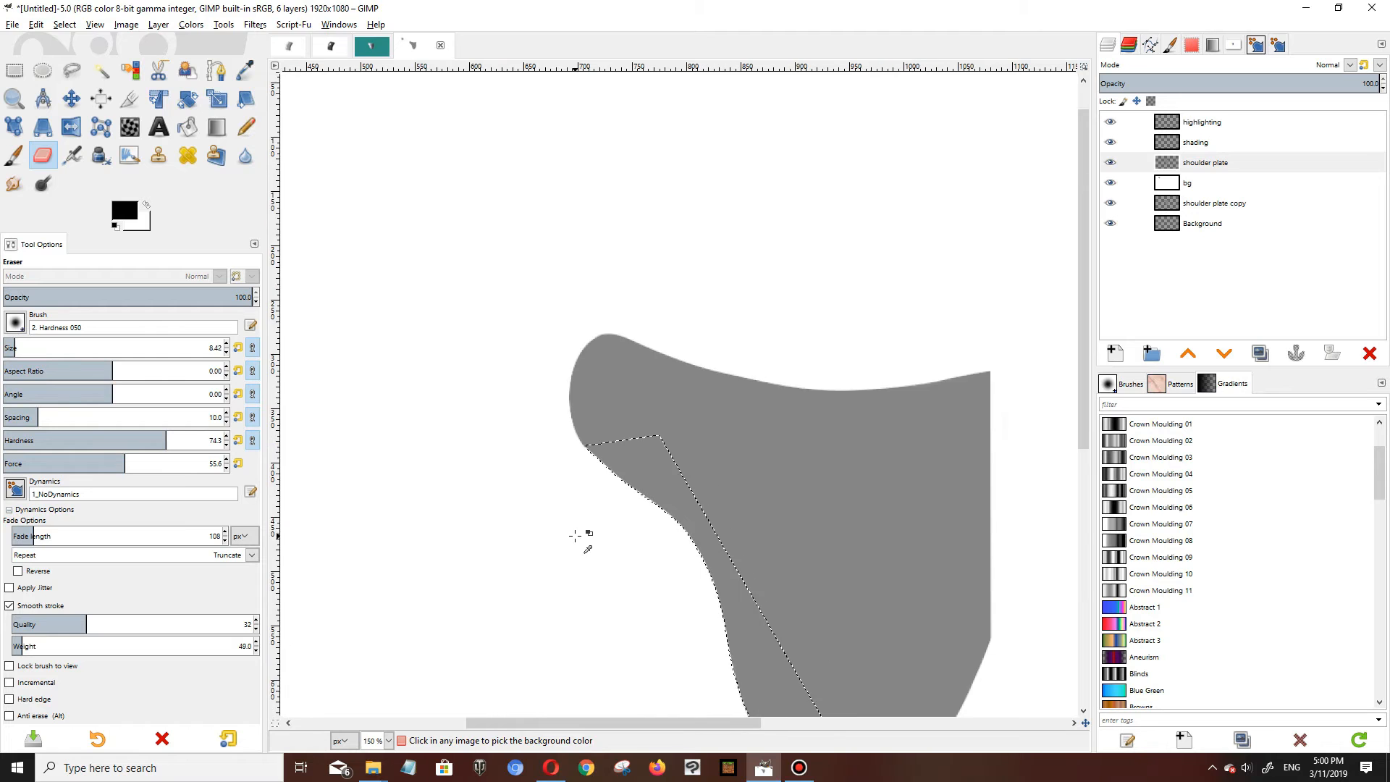
pyautogui.scroll(-4, 571, 526)
pyautogui.scroll(2, 515, 450)
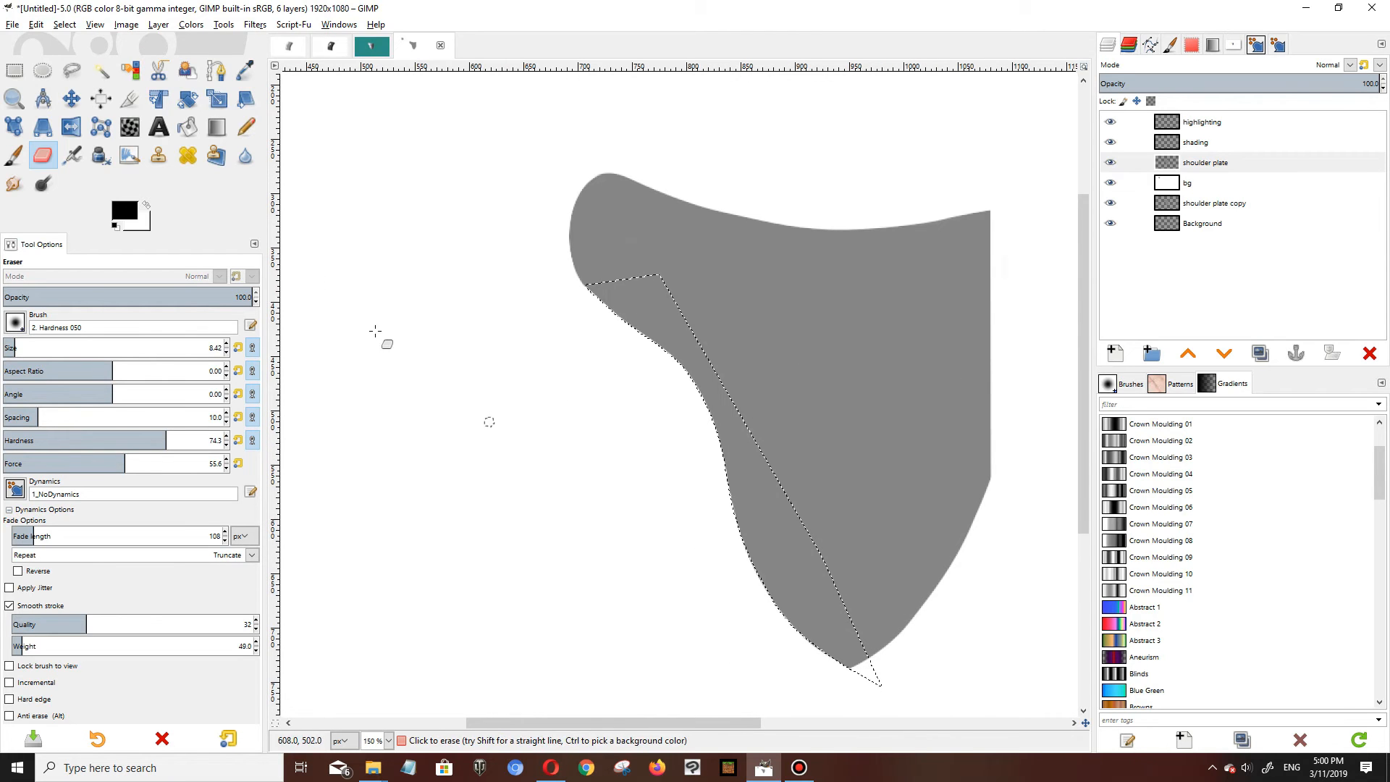
pyautogui.click(64, 25)
pyautogui.click(71, 59)
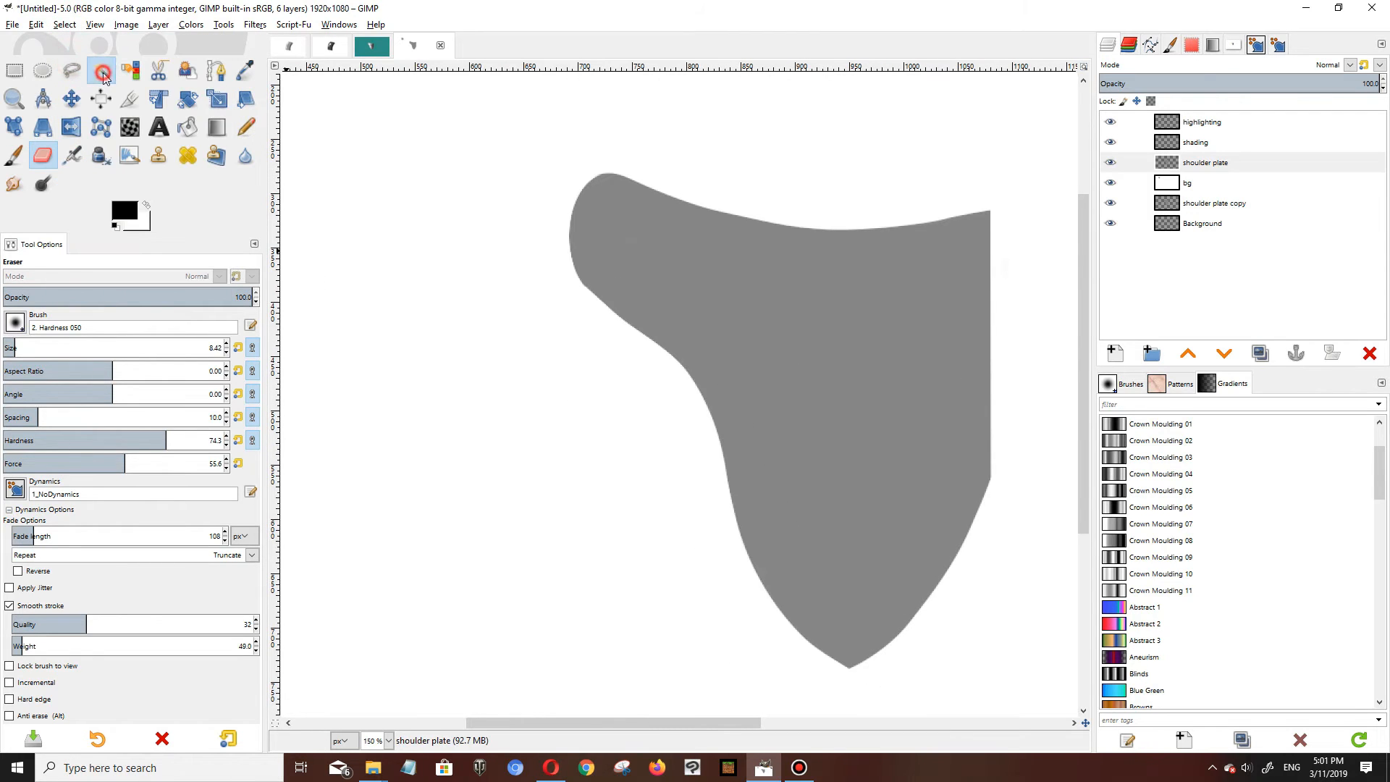
pyautogui.click(101, 70)
pyautogui.click(775, 267)
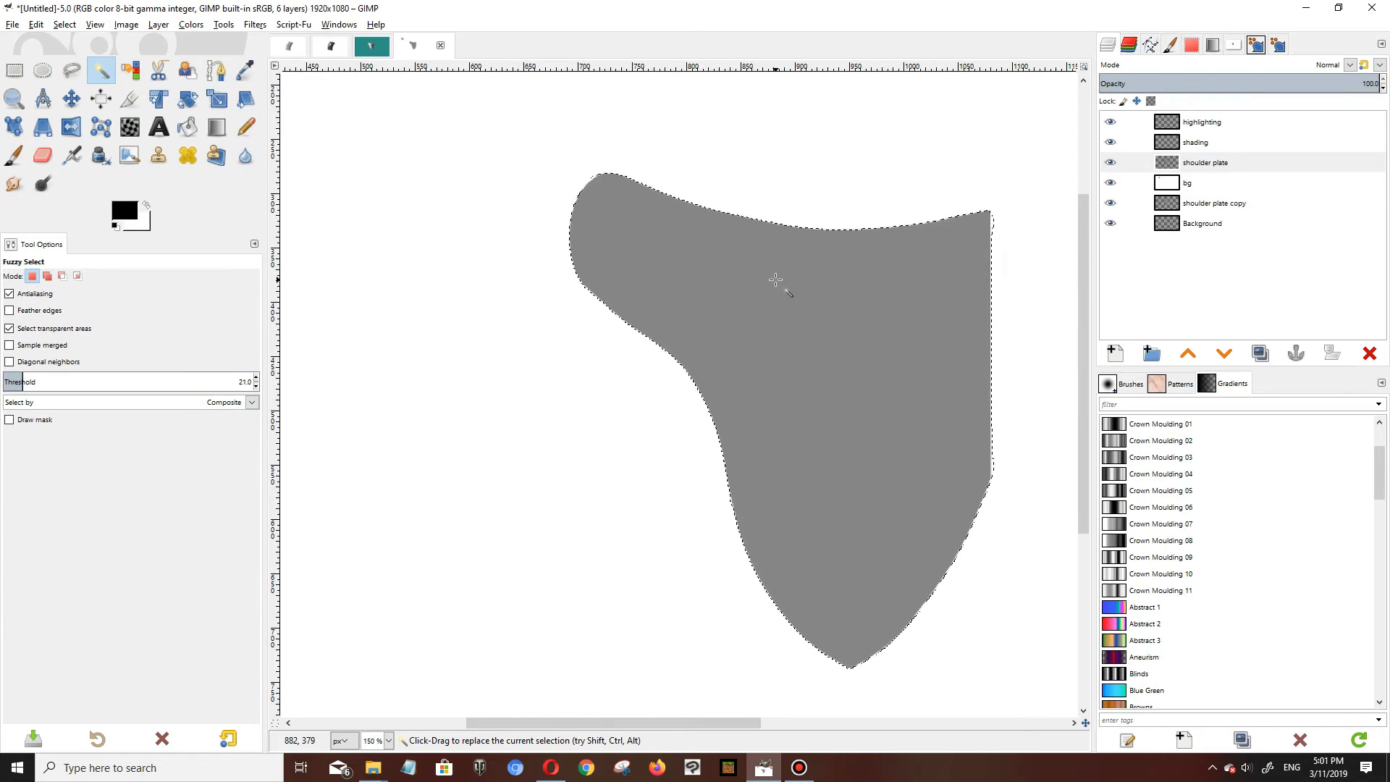
# Step: Replace the shoulder plate copy layer with a fresh duplicate of the shoulder plate layer below bg, and clear the selection
pyautogui.click(1196, 209)
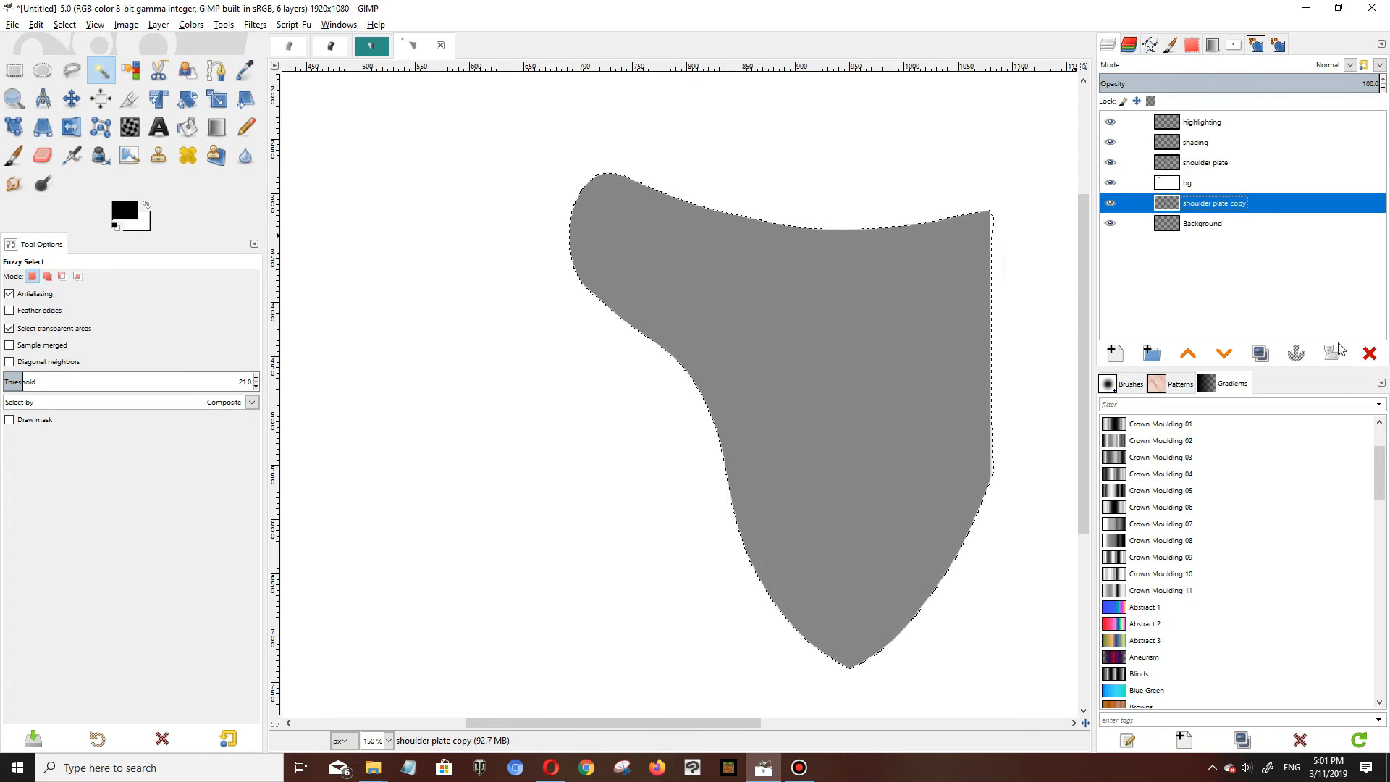
pyautogui.click(1369, 353)
pyautogui.click(1222, 163)
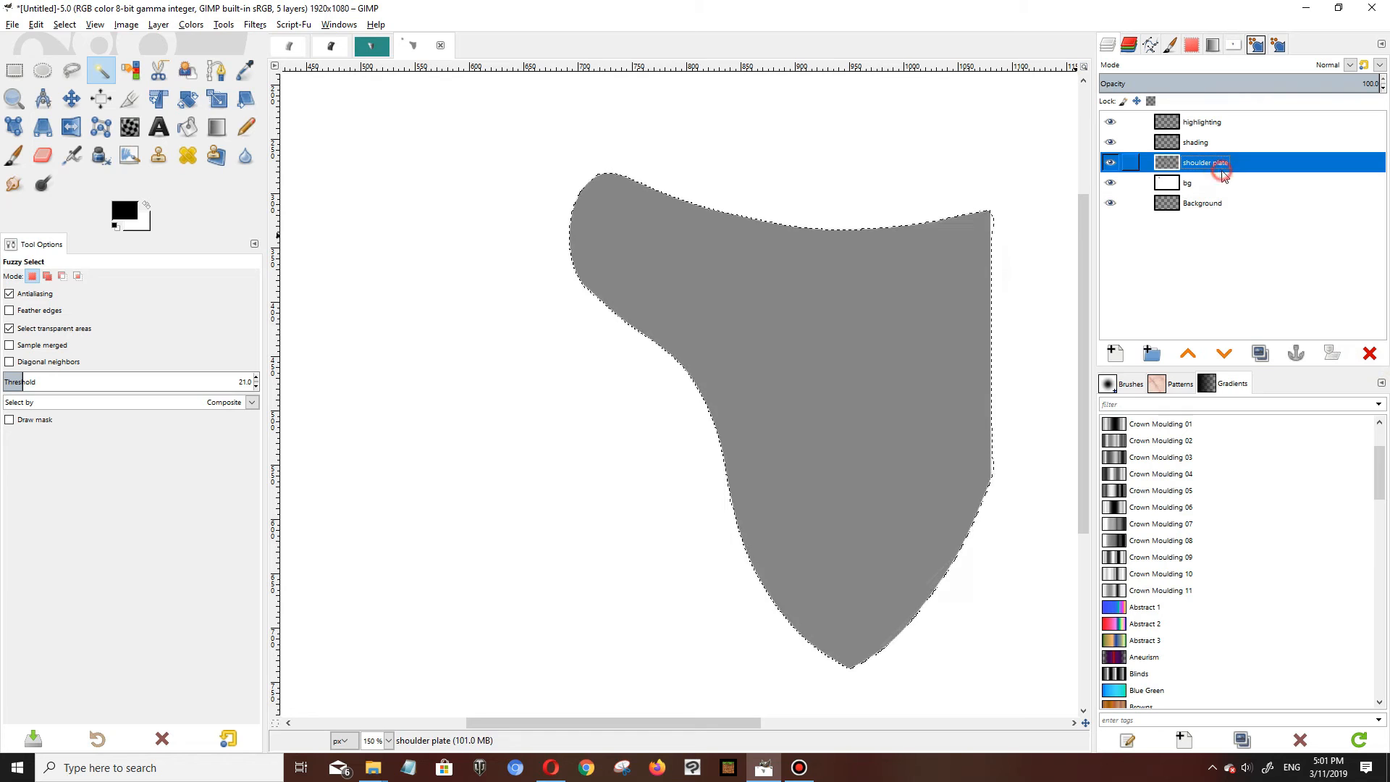
pyautogui.click(1260, 353)
pyautogui.moveTo(1203, 167); pyautogui.dragTo(1196, 228)
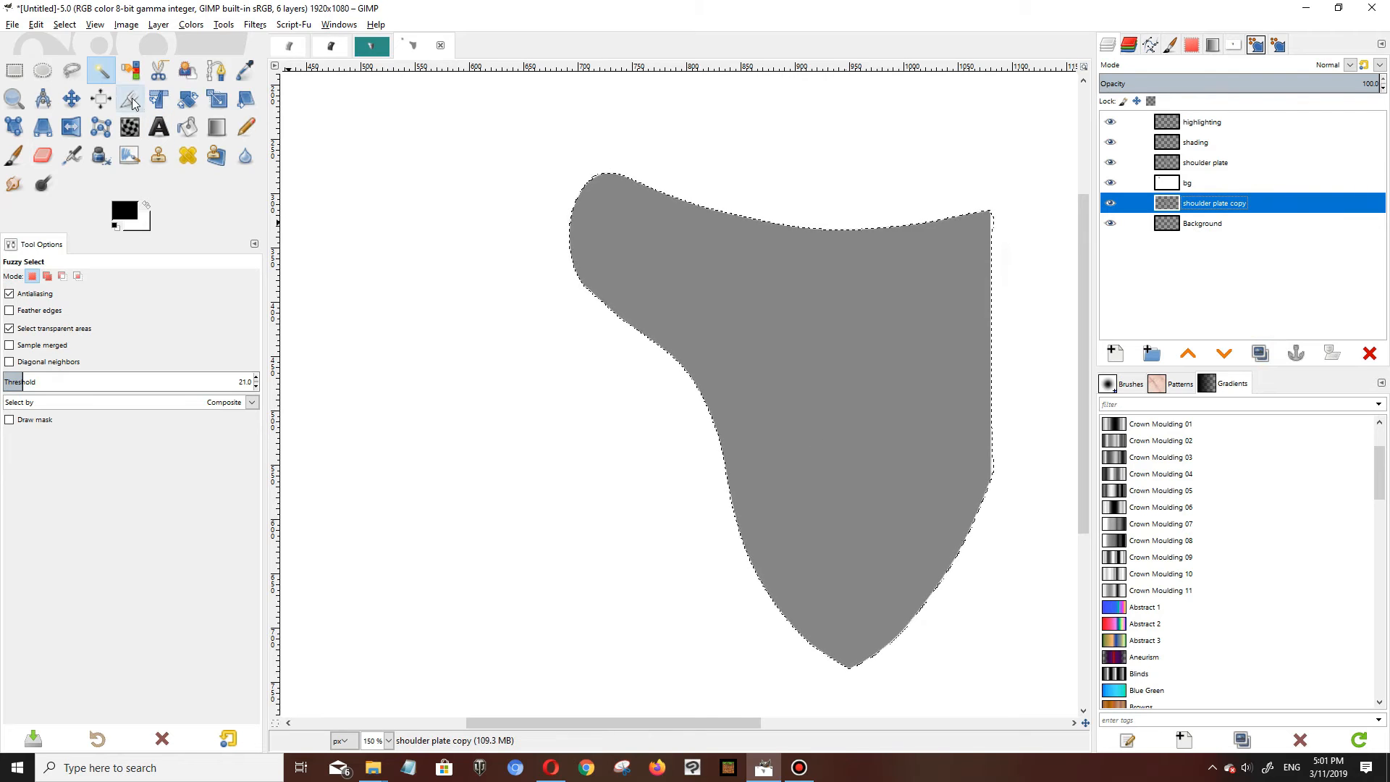
pyautogui.click(64, 25)
pyautogui.click(73, 58)
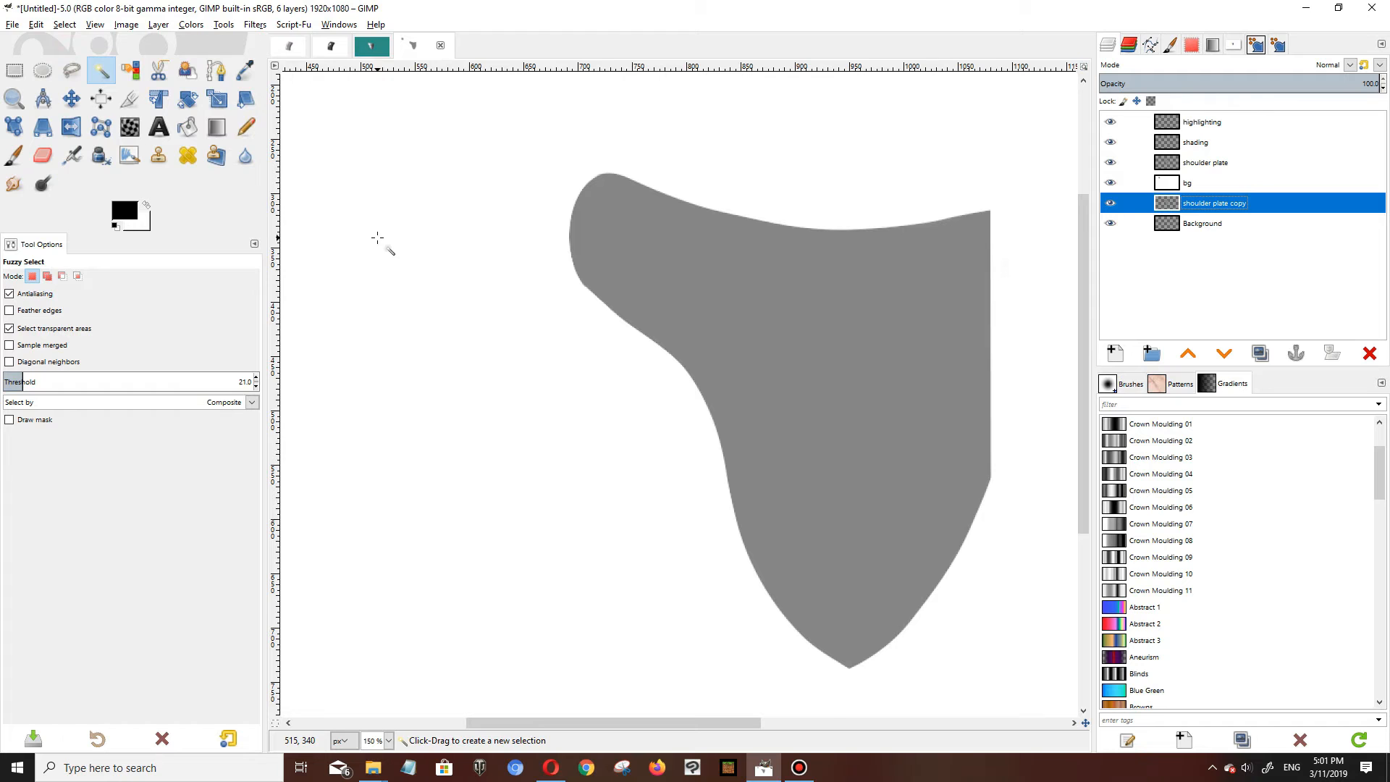
# Step: Make a rectangular selection about 28 by 300 px just outside the plate's straight right edge, starting at 1080, 313
pyautogui.click(1201, 145)
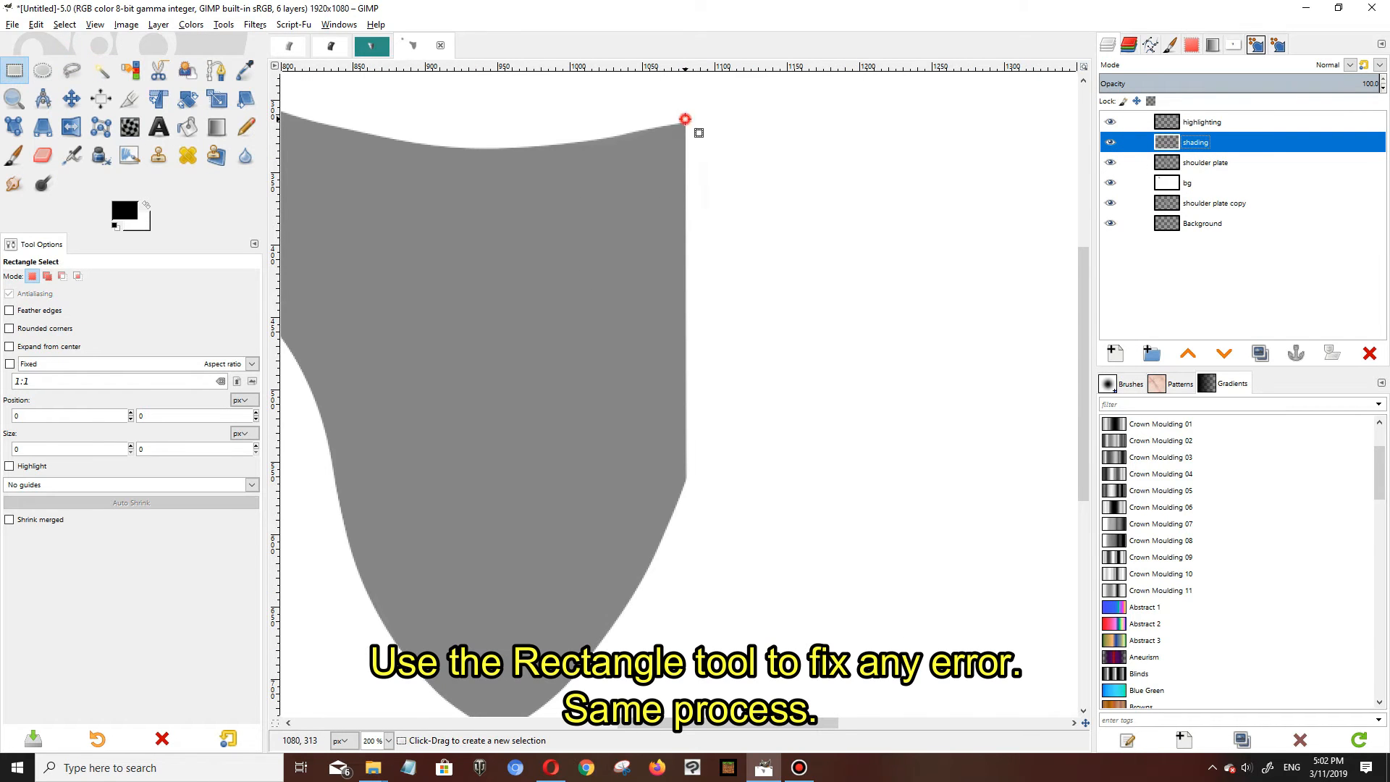
pyautogui.moveTo(685, 118); pyautogui.dragTo(731, 553)
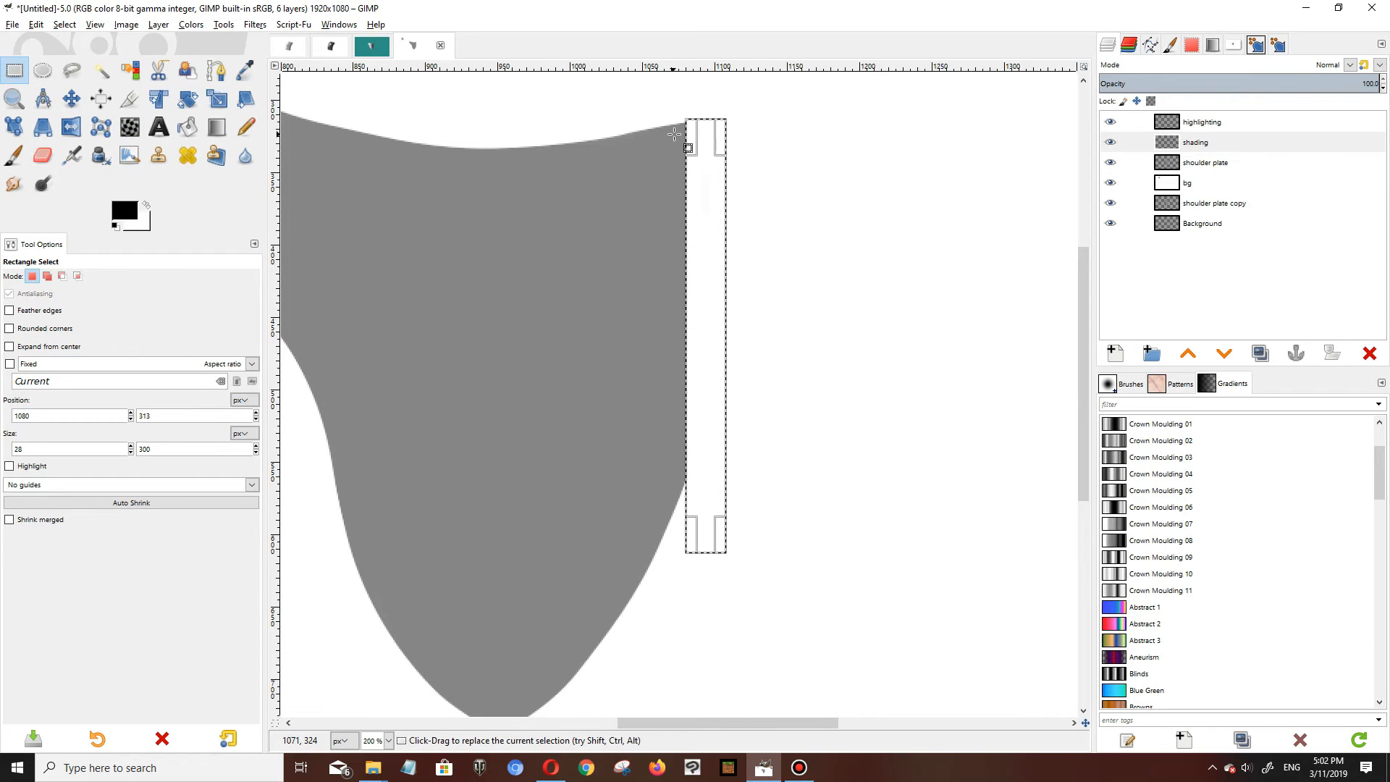
pyautogui.scroll(2, 676, 136)
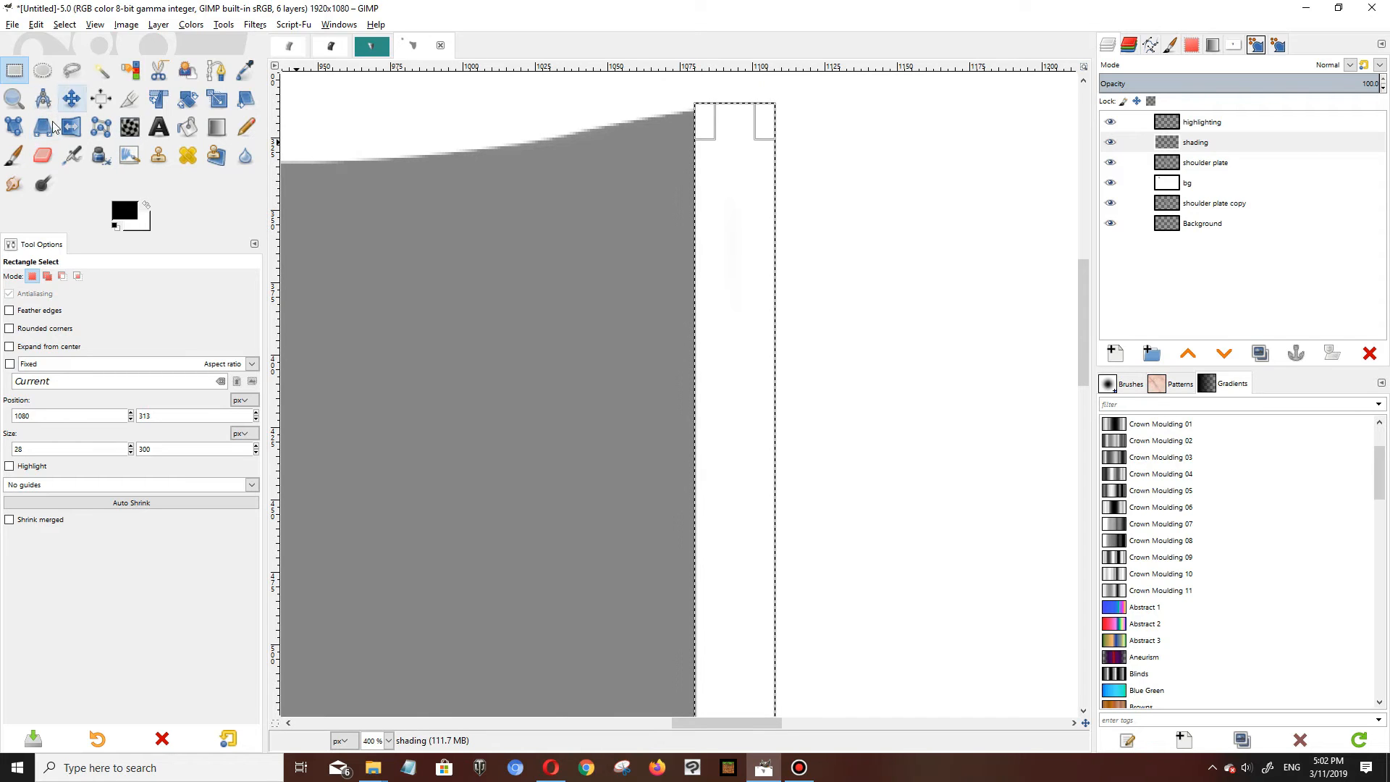
# Step: Erase the stray fringe inside the rectangle on the shoulder plate layer at an eraser size of about 40, and clear the selection
pyautogui.click(40, 157)
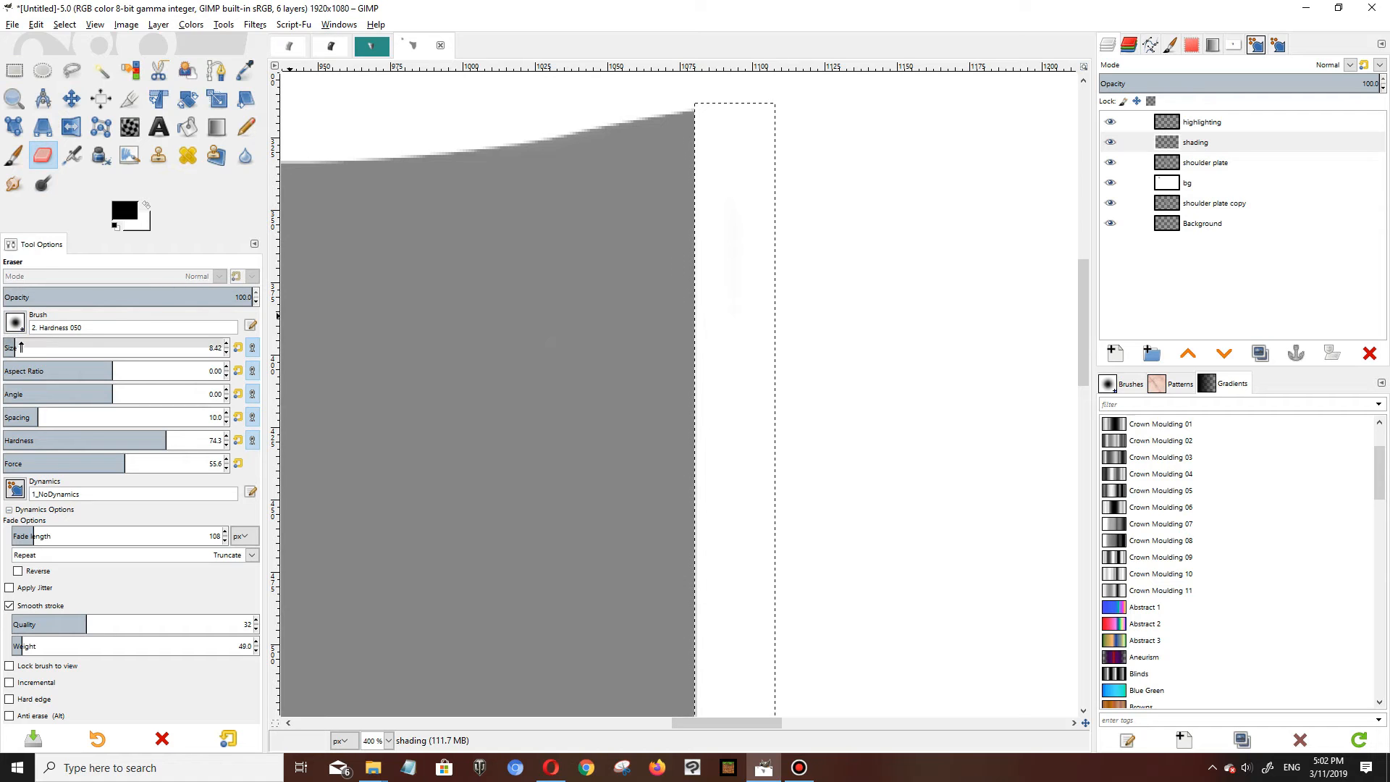
pyautogui.click(1200, 165)
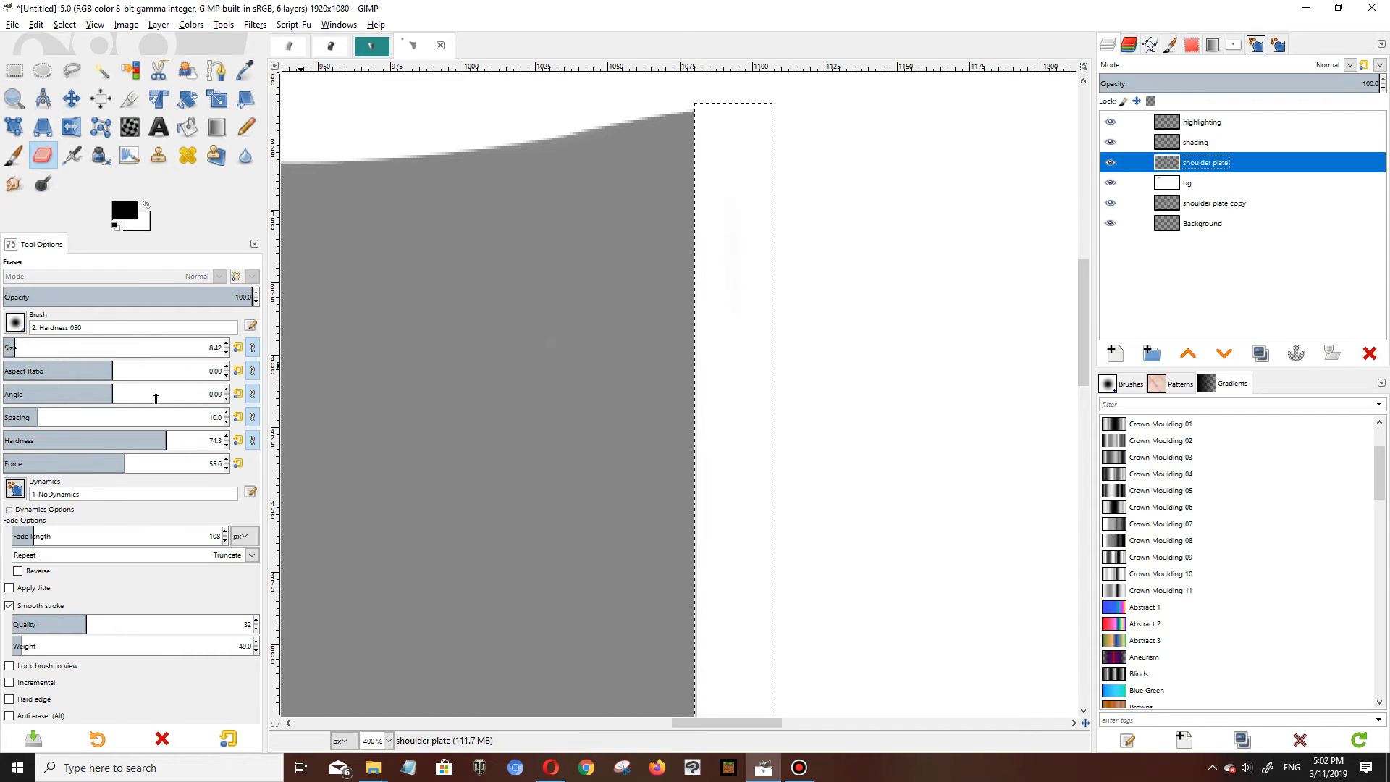
pyautogui.moveTo(15, 348); pyautogui.dragTo(35, 348)
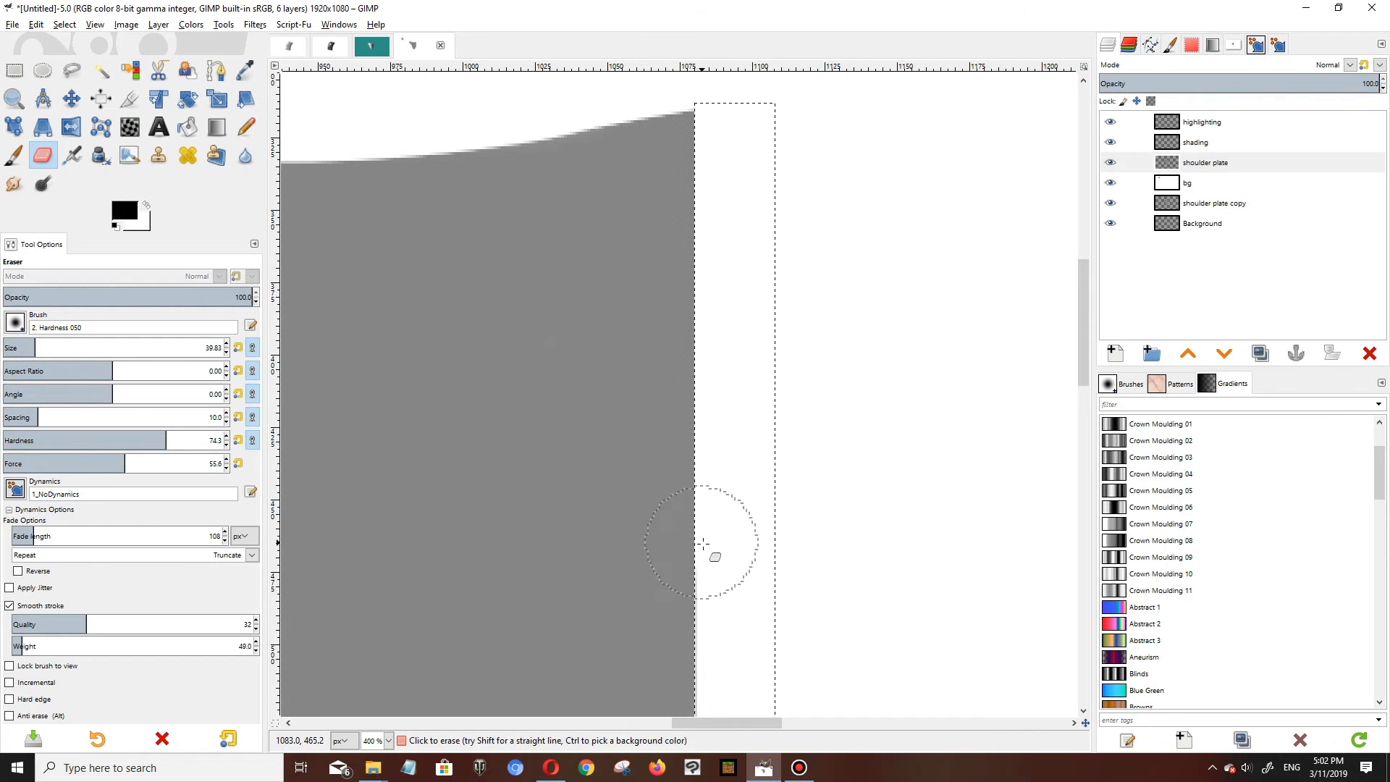
pyautogui.scroll(-3, 703, 529)
pyautogui.moveTo(718, 264); pyautogui.dragTo(710, 691)
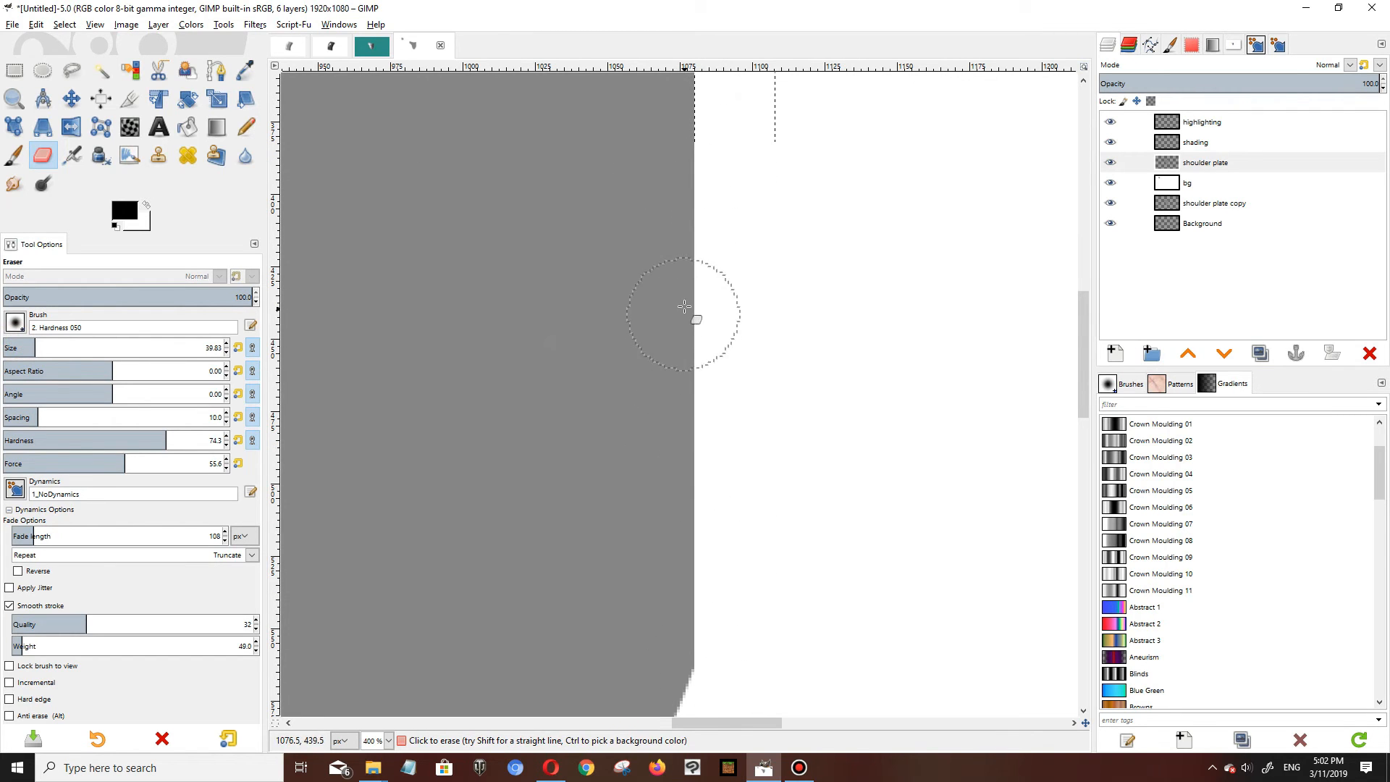
pyautogui.scroll(1, 776, 527)
pyautogui.moveTo(719, 530); pyautogui.dragTo(710, 415)
pyautogui.moveTo(684, 523); pyautogui.dragTo(692, 157)
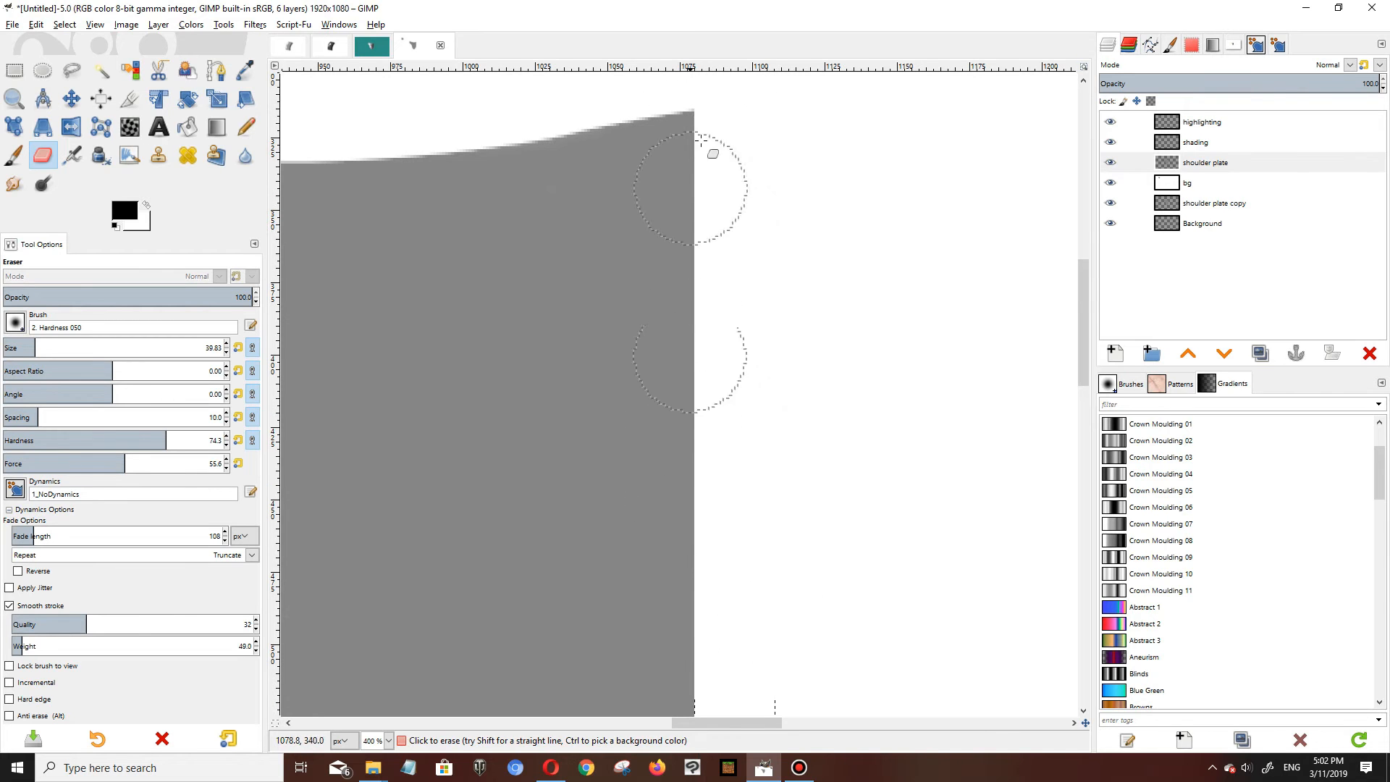
pyautogui.scroll(-5, 731, 572)
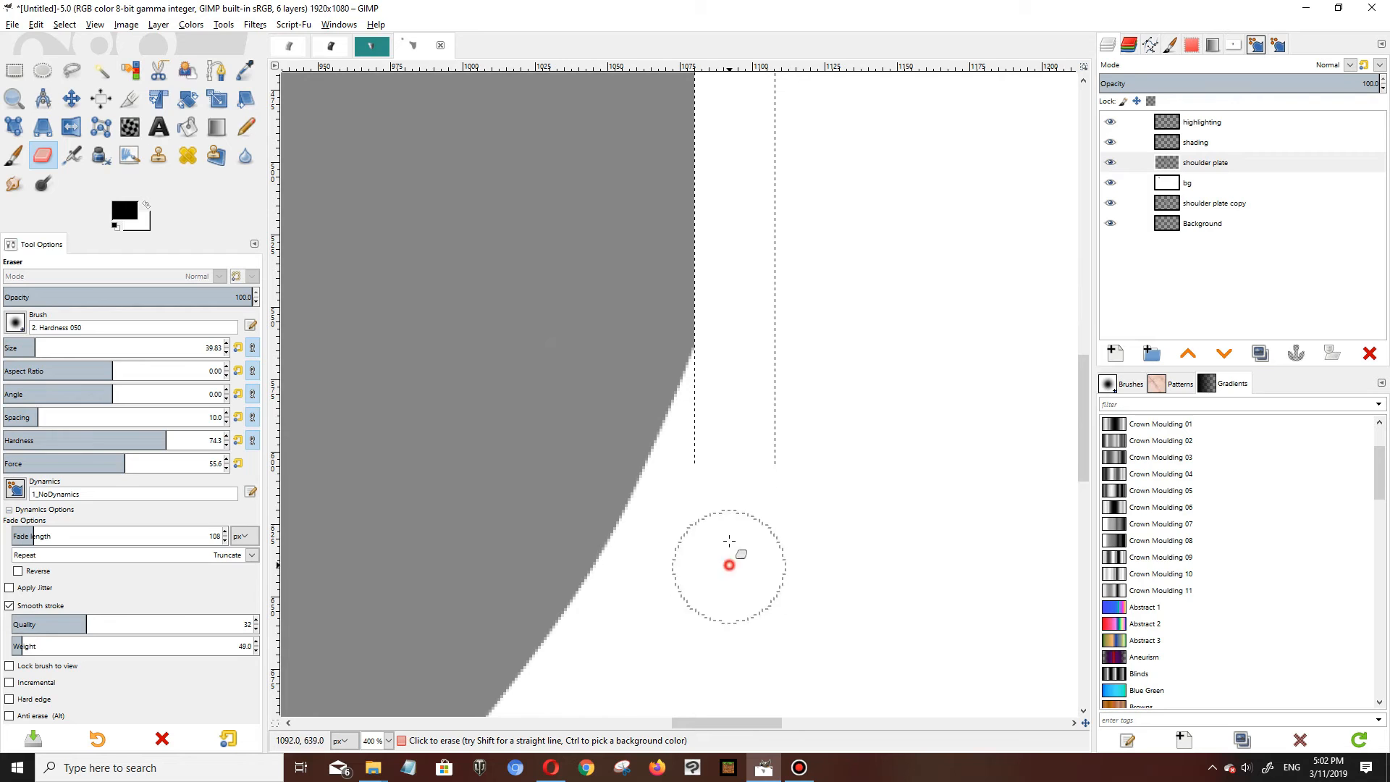
pyautogui.scroll(-3, 642, 507)
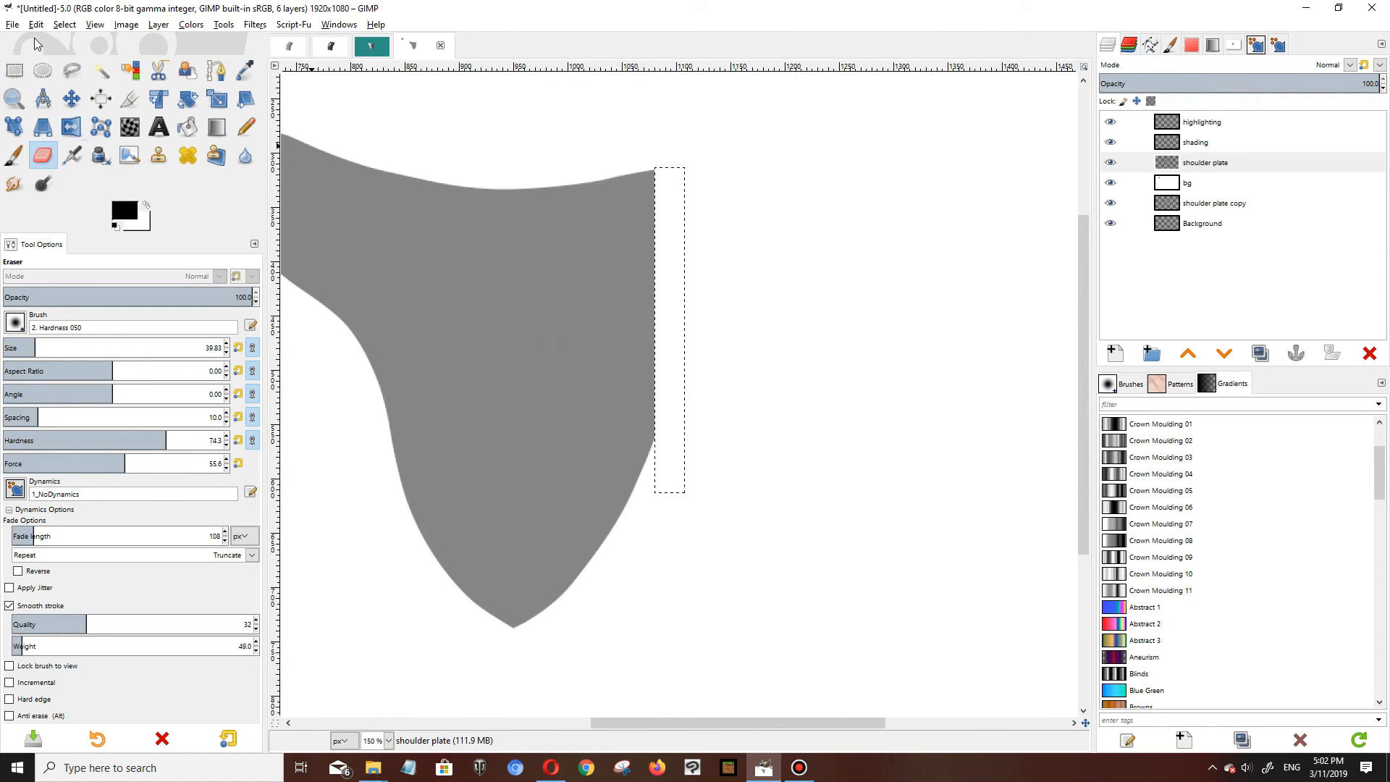
pyautogui.click(64, 24)
pyautogui.click(73, 53)
# Step: Fuzzy-select the plate to examine its full outline for remaining stray pixels, and clear the selection
pyautogui.click(102, 71)
pyautogui.click(521, 283)
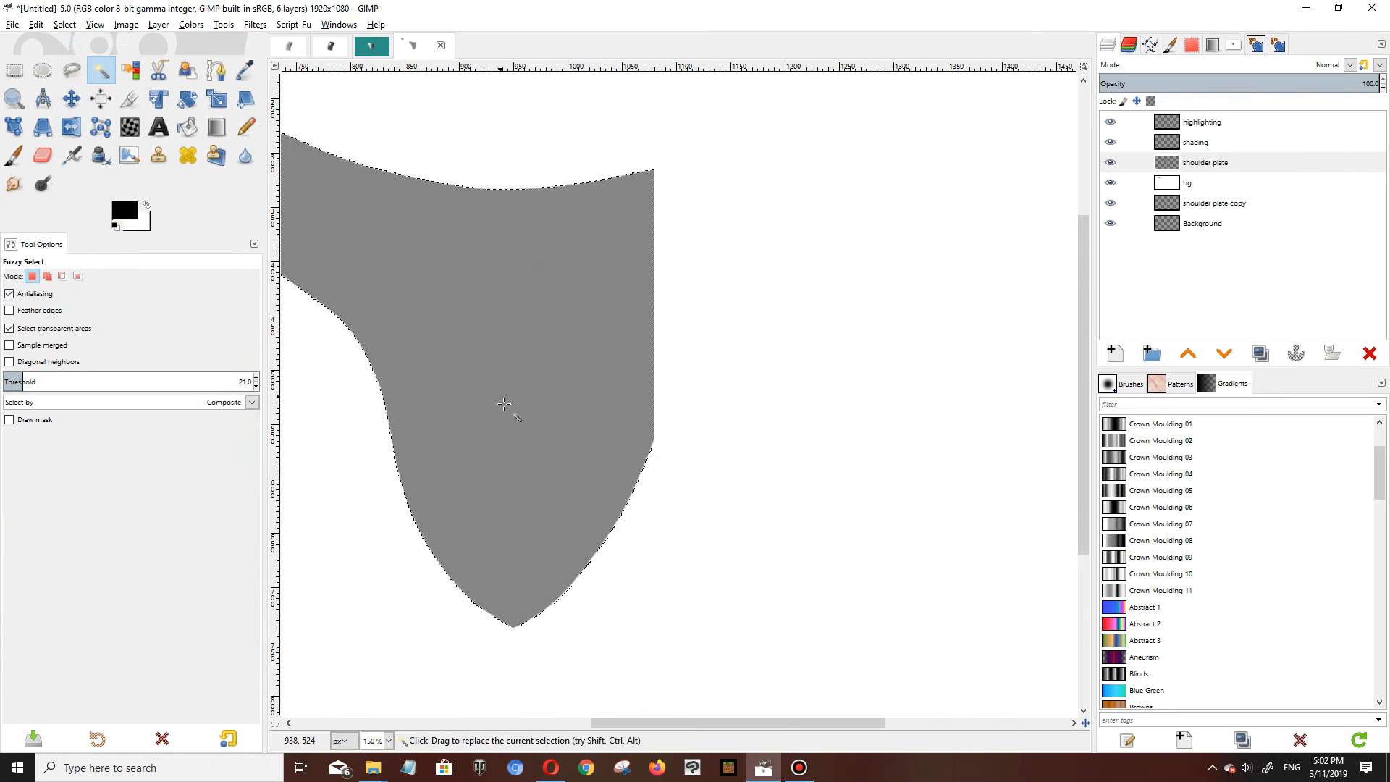
pyautogui.moveTo(662, 724); pyautogui.dragTo(562, 733)
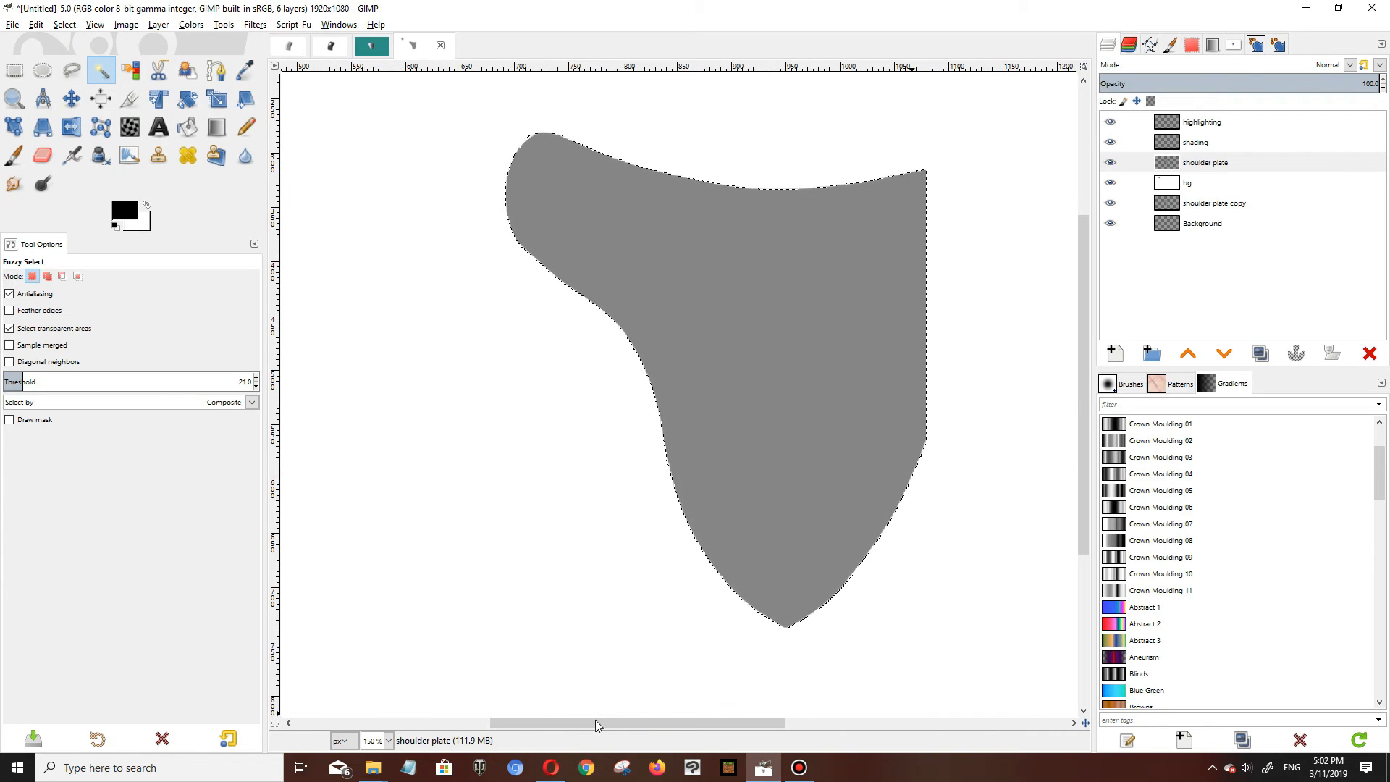
pyautogui.click(65, 25)
pyautogui.click(79, 57)
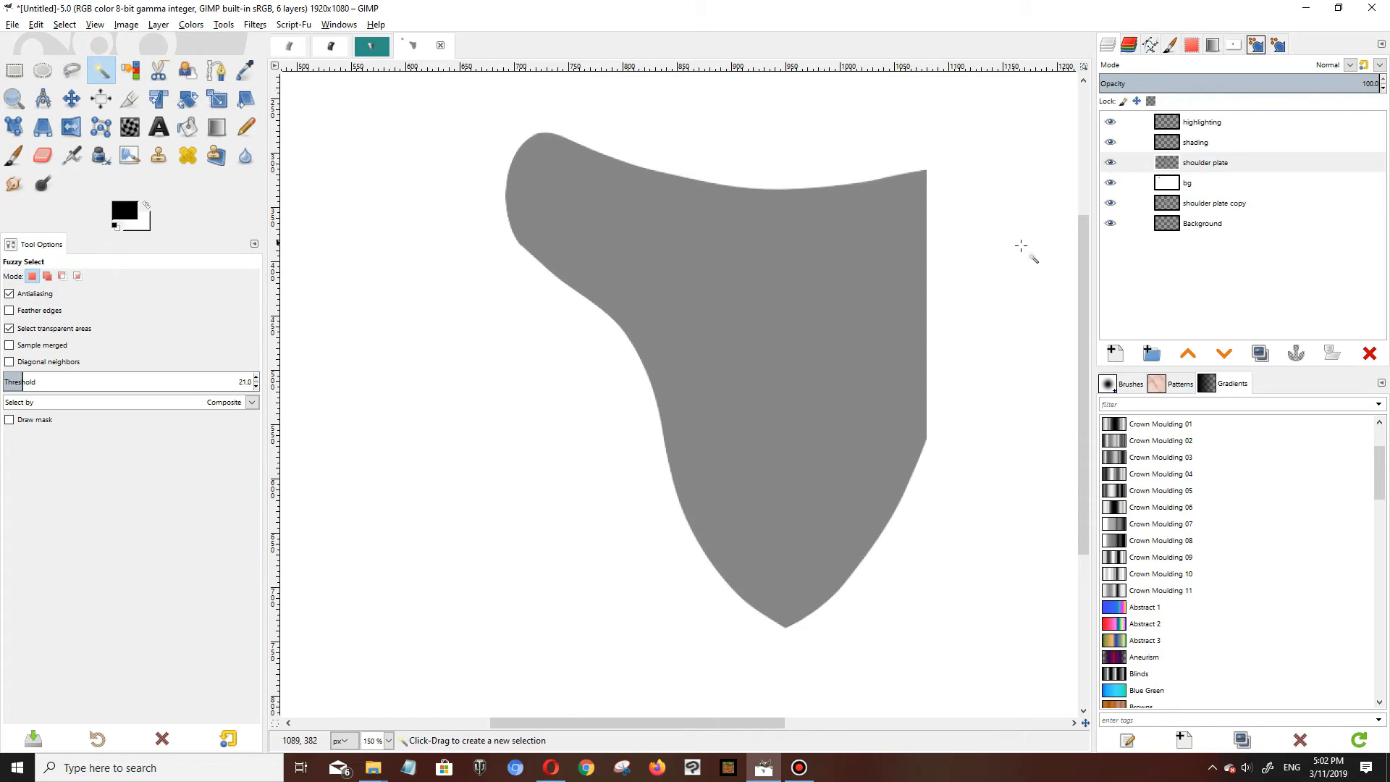
# Step: Delete the shoulder plate copy layer, place a new shoulder plate duplicate below bg, and fuzzy-select the plate on the shoulder plate layer
pyautogui.click(1223, 204)
pyautogui.click(1369, 353)
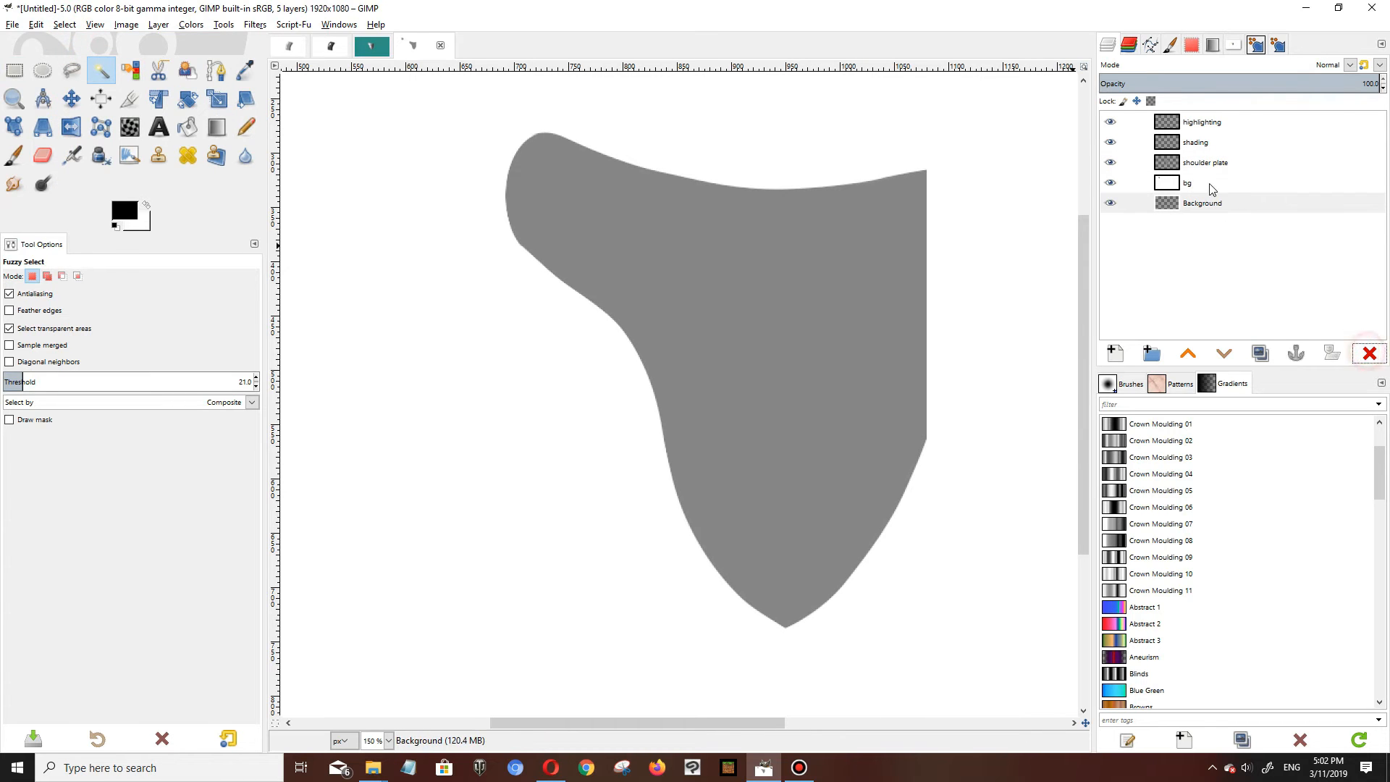
pyautogui.click(1209, 163)
pyautogui.click(1260, 353)
pyautogui.moveTo(1207, 163); pyautogui.dragTo(1205, 217)
pyautogui.click(1207, 163)
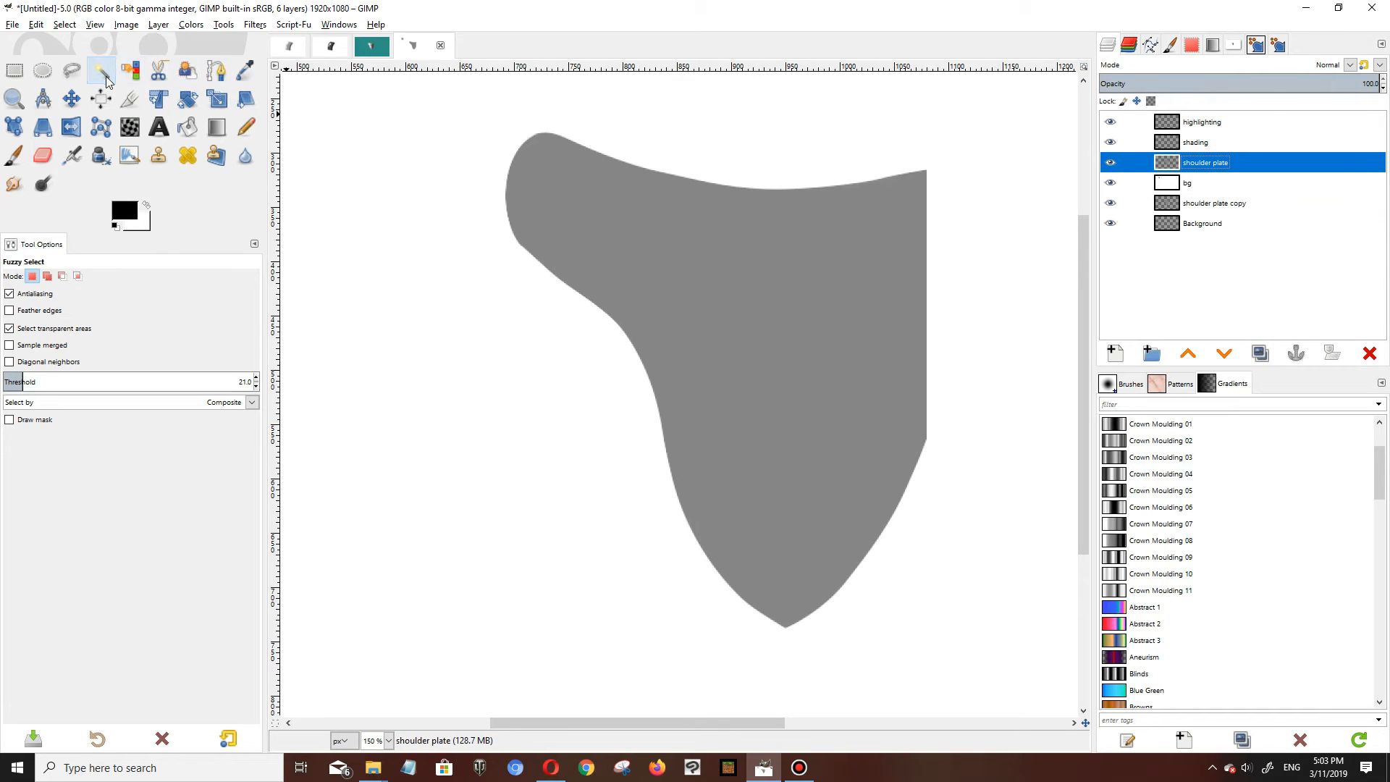
pyautogui.click(546, 211)
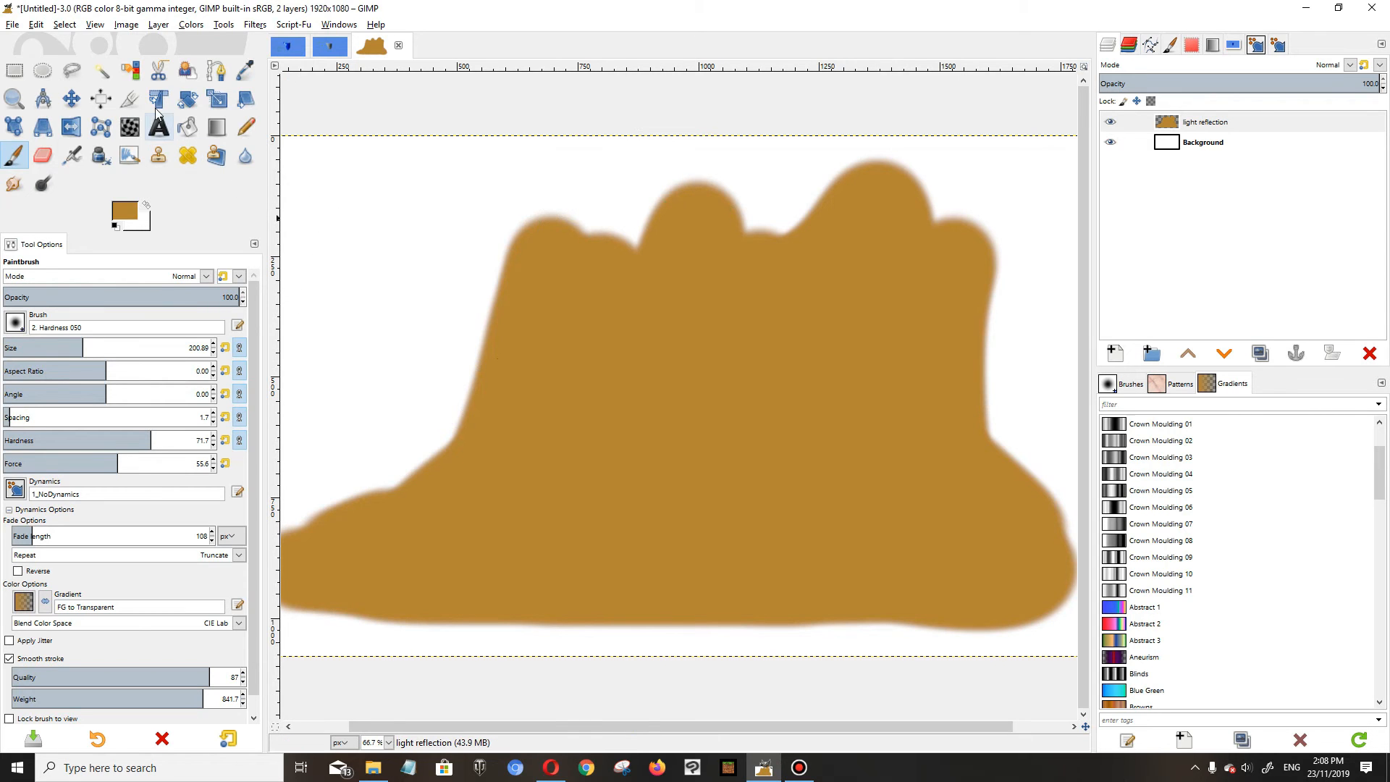
# Step: Fuzzy-select the brown shape on the light reflection layer, and clear the selection
pyautogui.click(101, 72)
pyautogui.click(570, 291)
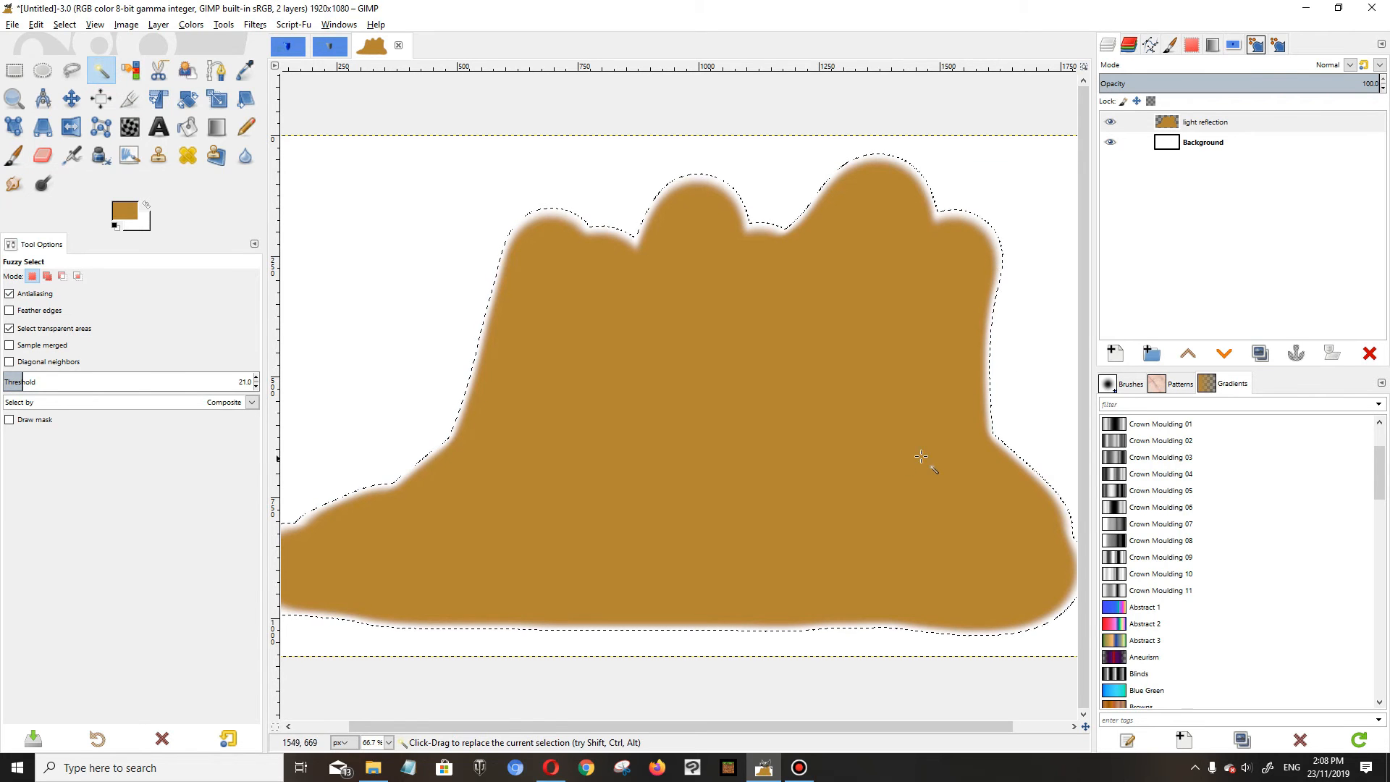
pyautogui.click(64, 25)
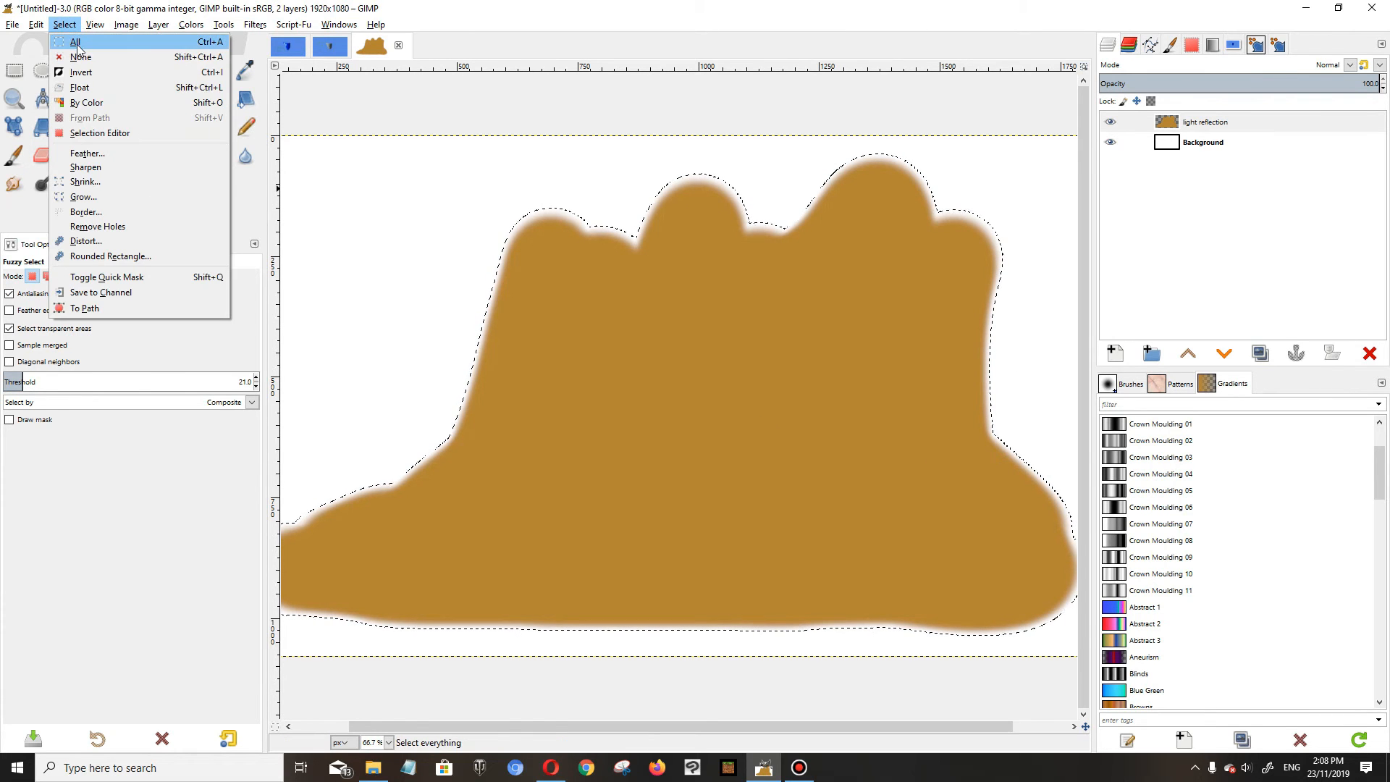
pyautogui.click(75, 58)
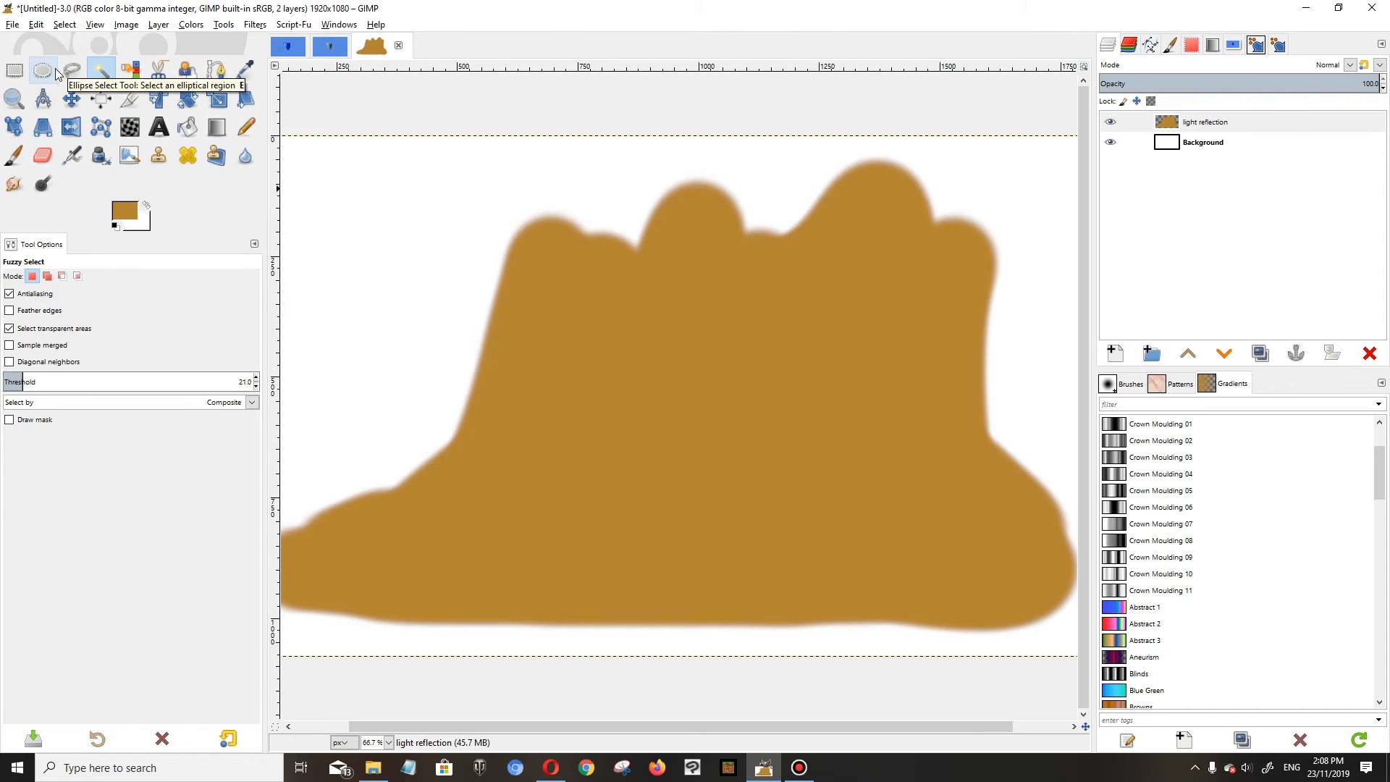
# Step: Trace a closed, jagged freehand selection with Free Select just inside the brown shape's outline and commit it
pyautogui.click(72, 78)
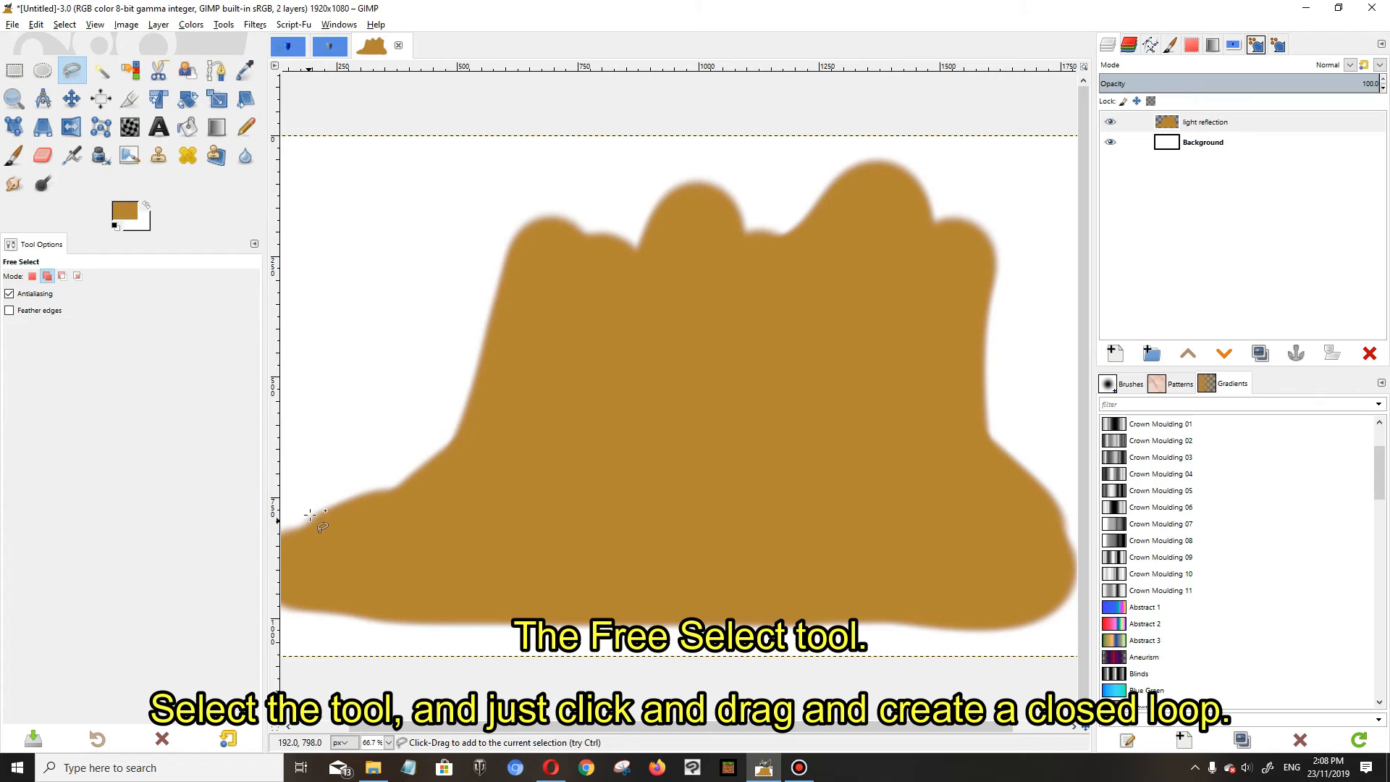
pyautogui.moveTo(325, 472); pyautogui.dragTo(388, 508)
pyautogui.moveTo(462, 432)
pyautogui.mouseDown()
pyautogui.moveTo(463, 357)
pyautogui.moveTo(501, 372)
pyautogui.mouseUp()
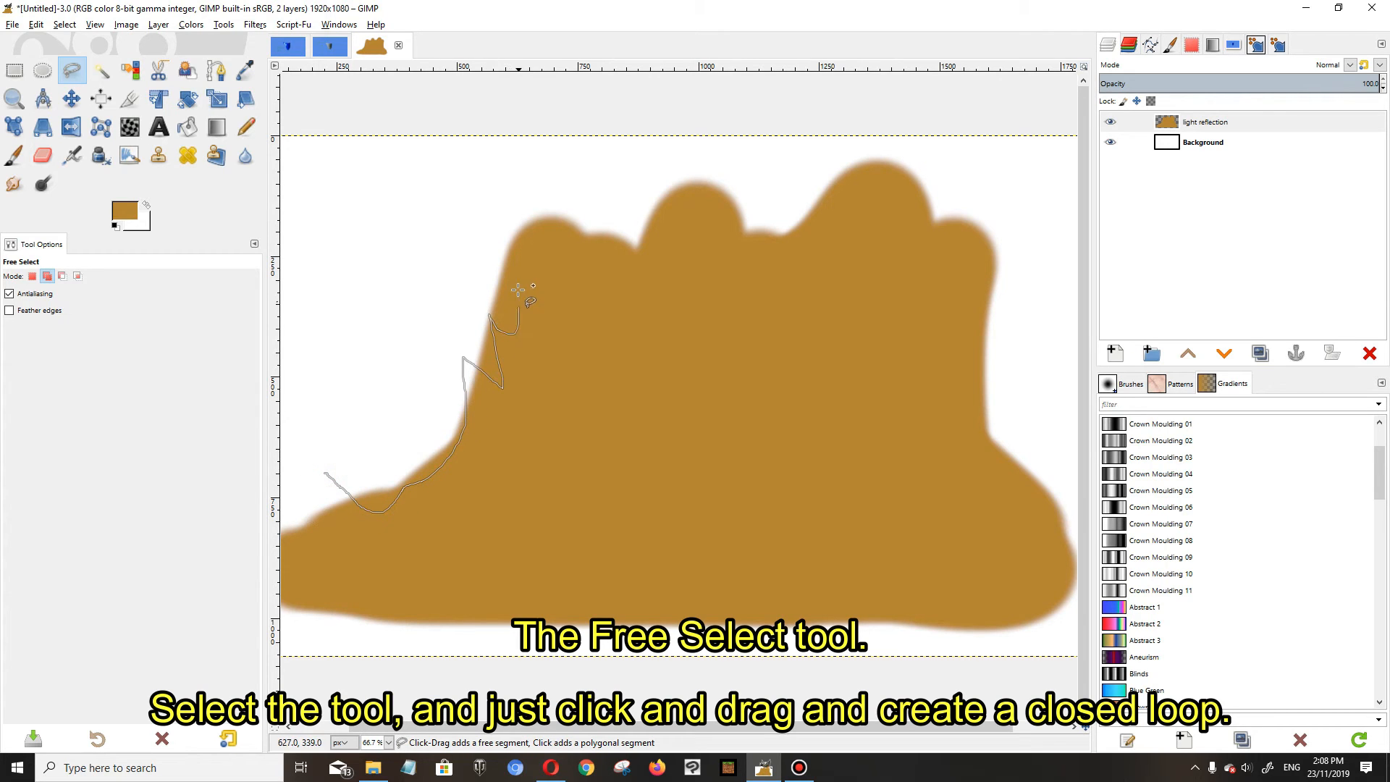
pyautogui.moveTo(557, 262)
pyautogui.mouseDown()
pyautogui.moveTo(605, 246)
pyautogui.moveTo(611, 265)
pyautogui.moveTo(631, 264)
pyautogui.moveTo(695, 194)
pyautogui.moveTo(724, 234)
pyautogui.moveTo(739, 227)
pyautogui.moveTo(739, 256)
pyautogui.moveTo(781, 253)
pyautogui.moveTo(803, 230)
pyautogui.mouseUp()
pyautogui.moveTo(876, 180)
pyautogui.mouseDown()
pyautogui.moveTo(899, 205)
pyautogui.moveTo(910, 193)
pyautogui.moveTo(914, 238)
pyautogui.moveTo(949, 237)
pyautogui.moveTo(982, 279)
pyautogui.moveTo(973, 433)
pyautogui.moveTo(1026, 497)
pyautogui.mouseUp()
pyautogui.moveTo(1063, 603)
pyautogui.mouseDown()
pyautogui.moveTo(685, 608)
pyautogui.moveTo(546, 574)
pyautogui.mouseUp()
pyautogui.moveTo(445, 605); pyautogui.dragTo(305, 580)
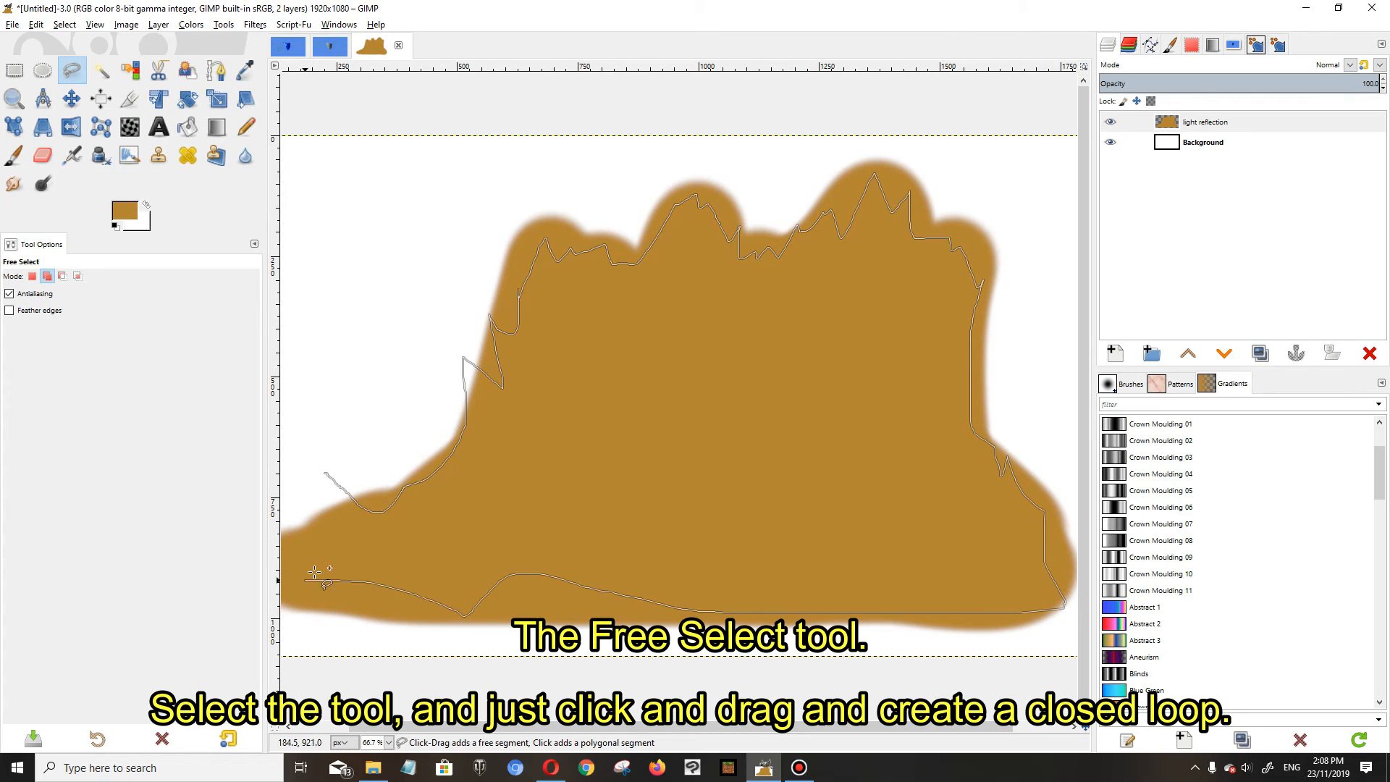
pyautogui.moveTo(326, 494); pyautogui.dragTo(324, 474)
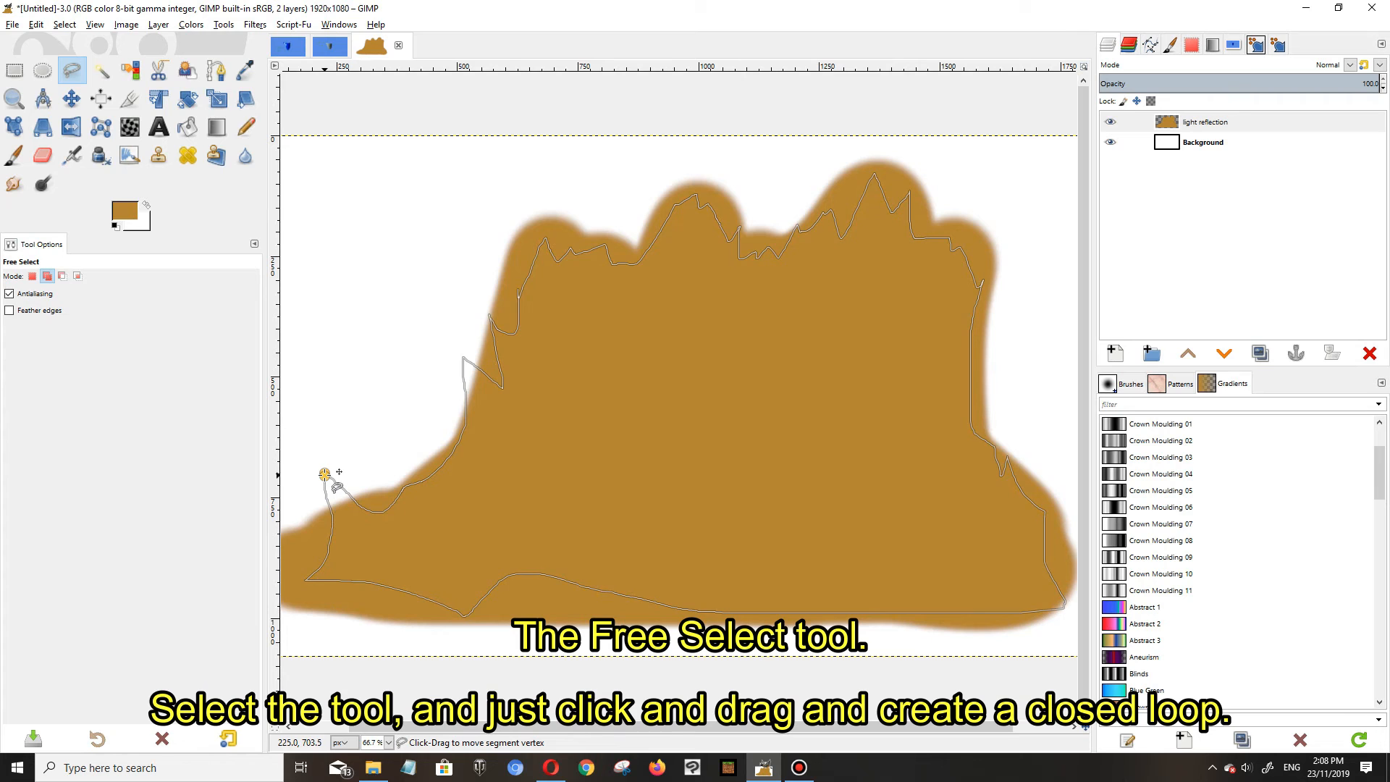
pyautogui.press('Return')
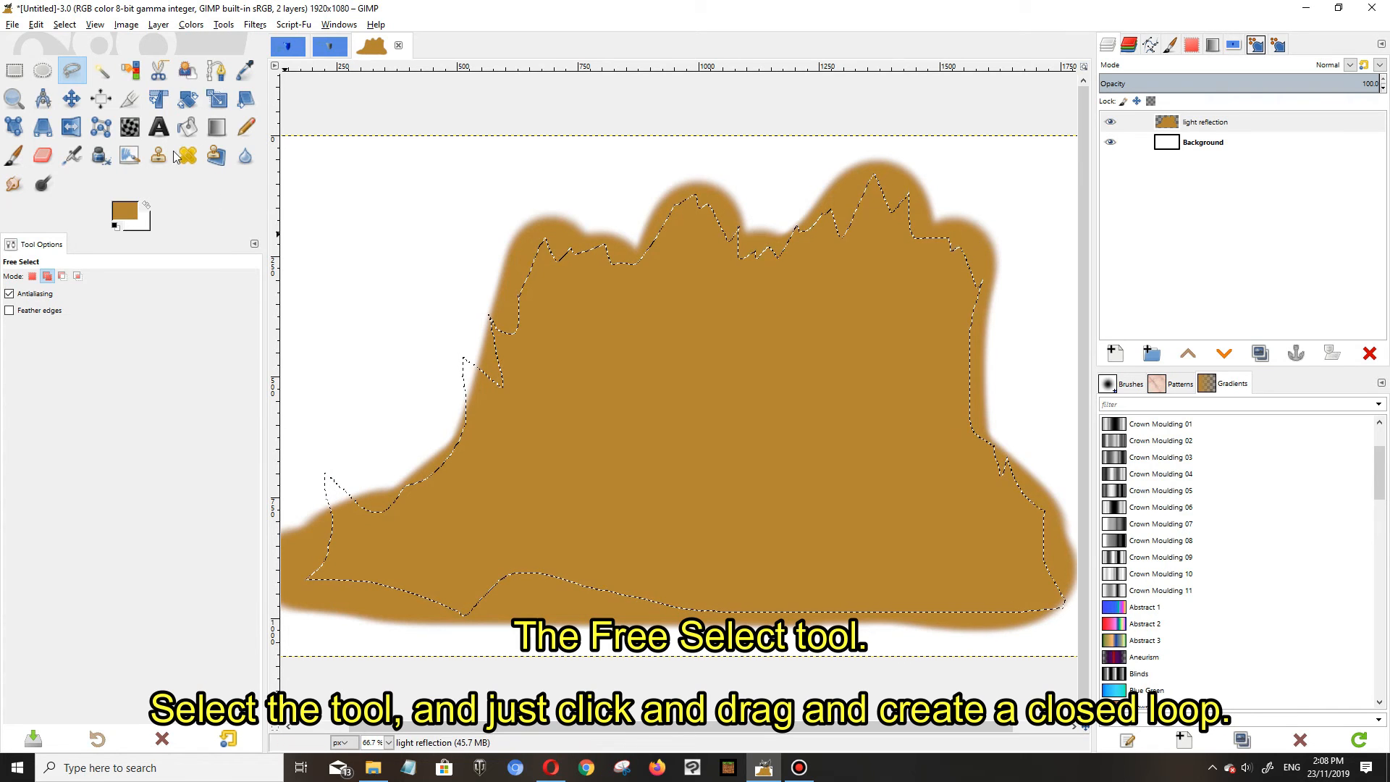
# Step: Try an eraser stroke across the inside of the freehand selection, and undo it
pyautogui.click(43, 155)
pyautogui.moveTo(499, 311); pyautogui.dragTo(650, 413)
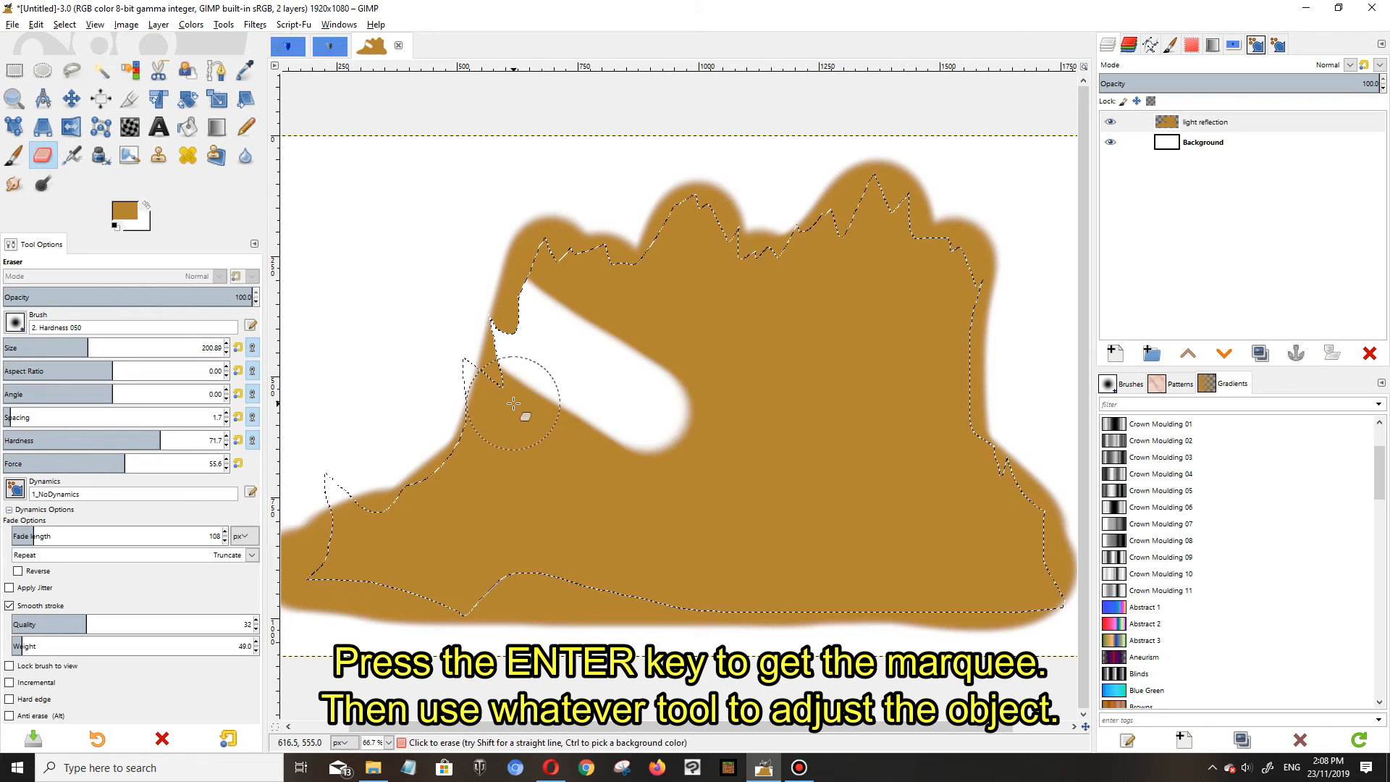
pyautogui.hotkey('ctrl', 'z')
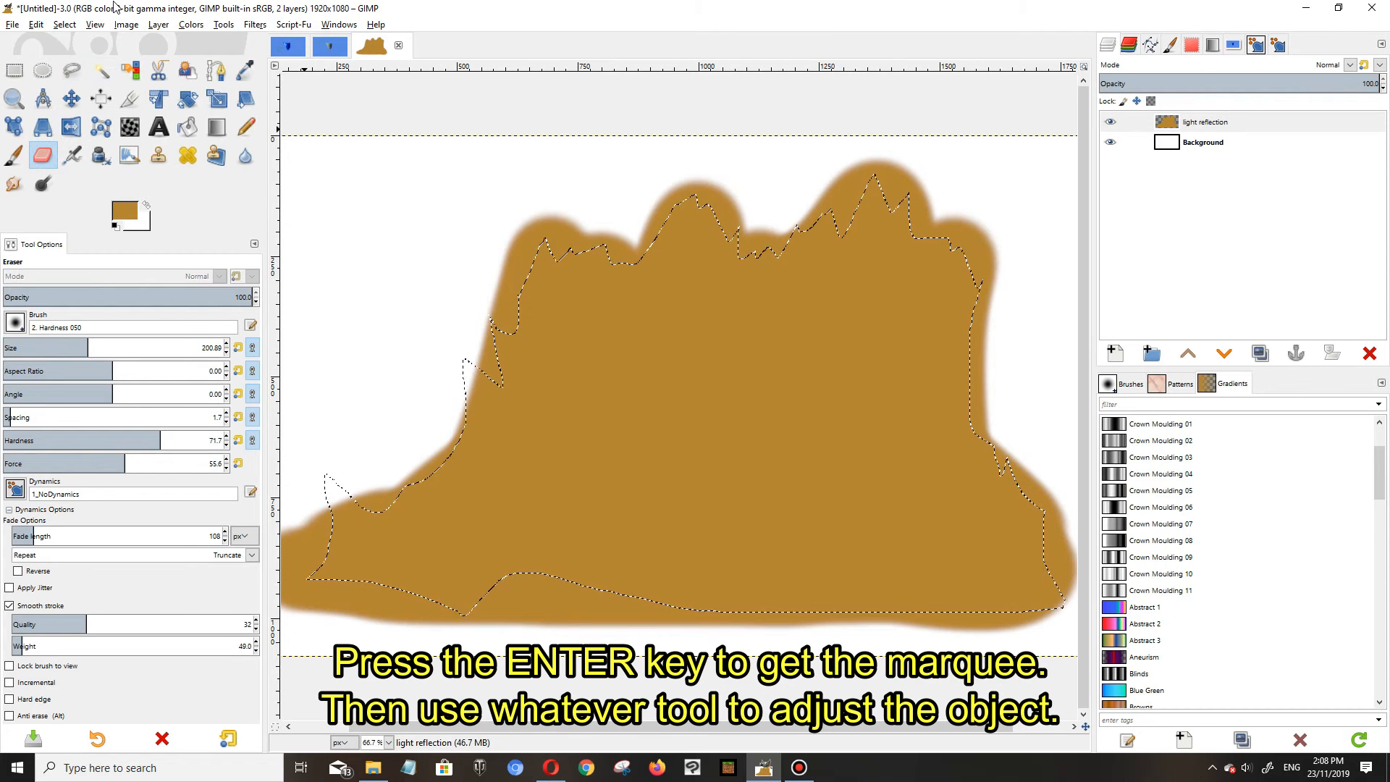
# Step: Invert the selection, erase the blurry brown border outside the traced outline, and clear the selection
pyautogui.click(64, 24)
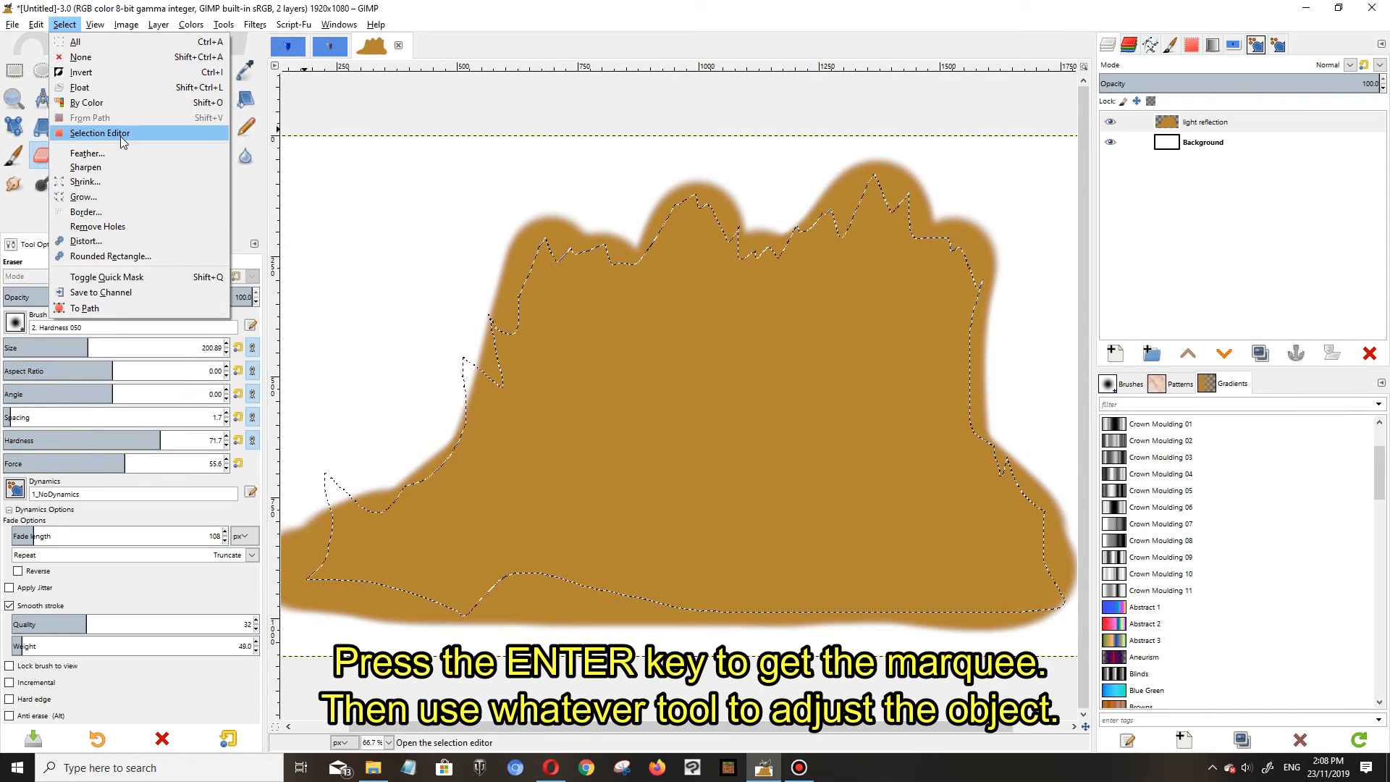
pyautogui.click(132, 76)
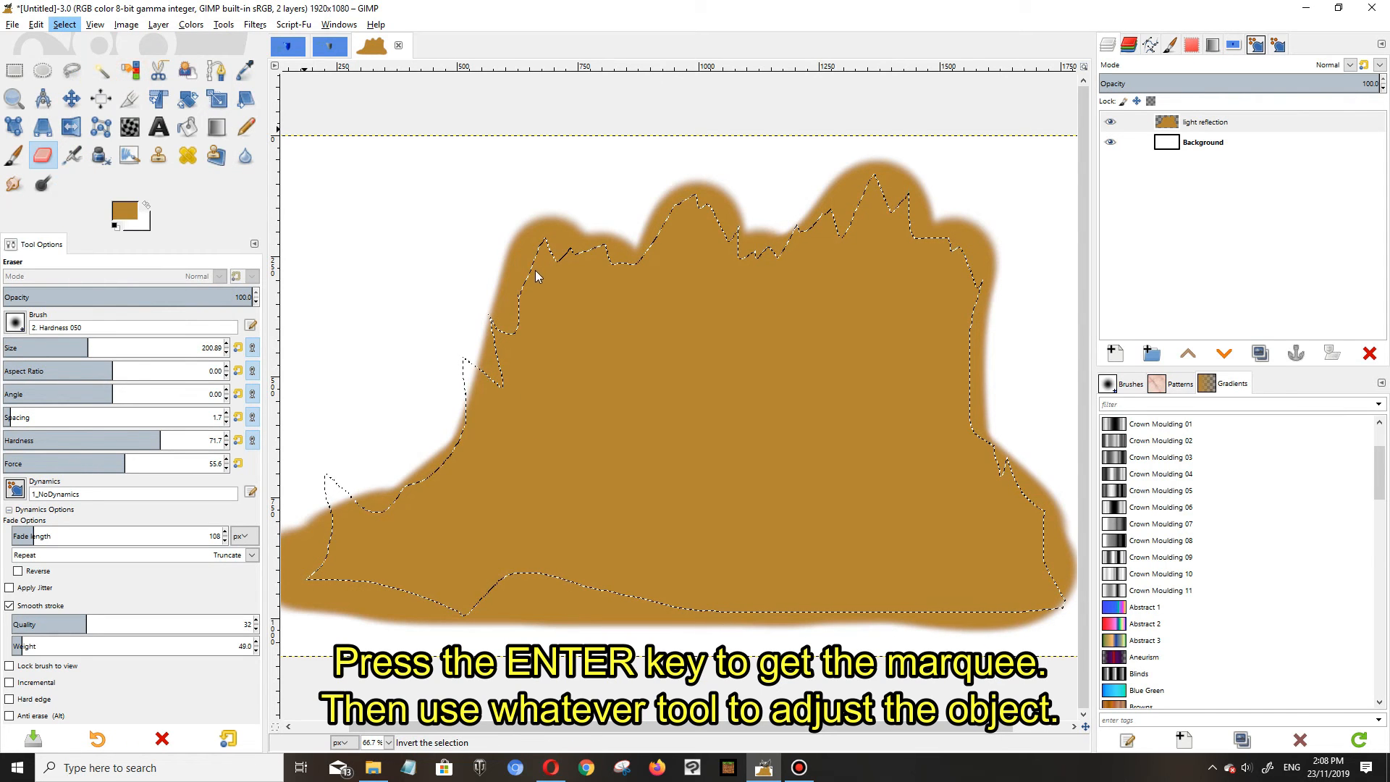
pyautogui.moveTo(527, 294)
pyautogui.mouseDown()
pyautogui.moveTo(554, 220)
pyautogui.moveTo(441, 467)
pyautogui.moveTo(514, 340)
pyautogui.moveTo(486, 456)
pyautogui.moveTo(576, 252)
pyautogui.moveTo(610, 233)
pyautogui.moveTo(638, 269)
pyautogui.moveTo(701, 189)
pyautogui.moveTo(792, 339)
pyautogui.moveTo(829, 224)
pyautogui.moveTo(702, 276)
pyautogui.moveTo(469, 323)
pyautogui.moveTo(755, 215)
pyautogui.moveTo(898, 206)
pyautogui.moveTo(615, 269)
pyautogui.moveTo(467, 368)
pyautogui.moveTo(381, 549)
pyautogui.moveTo(364, 454)
pyautogui.moveTo(351, 461)
pyautogui.moveTo(326, 523)
pyautogui.moveTo(362, 573)
pyautogui.moveTo(437, 605)
pyautogui.moveTo(513, 602)
pyautogui.moveTo(487, 533)
pyautogui.moveTo(470, 338)
pyautogui.moveTo(494, 513)
pyautogui.moveTo(520, 583)
pyautogui.moveTo(589, 616)
pyautogui.moveTo(947, 637)
pyautogui.moveTo(1045, 608)
pyautogui.moveTo(1071, 552)
pyautogui.moveTo(972, 329)
pyautogui.moveTo(970, 209)
pyautogui.moveTo(879, 151)
pyautogui.moveTo(479, 223)
pyautogui.moveTo(911, 277)
pyautogui.moveTo(1045, 268)
pyautogui.moveTo(737, 211)
pyautogui.moveTo(875, 184)
pyautogui.moveTo(939, 347)
pyautogui.moveTo(929, 420)
pyautogui.moveTo(924, 212)
pyautogui.moveTo(774, 612)
pyautogui.moveTo(919, 507)
pyautogui.moveTo(1003, 316)
pyautogui.moveTo(891, 674)
pyautogui.moveTo(828, 590)
pyautogui.moveTo(371, 333)
pyautogui.mouseUp()
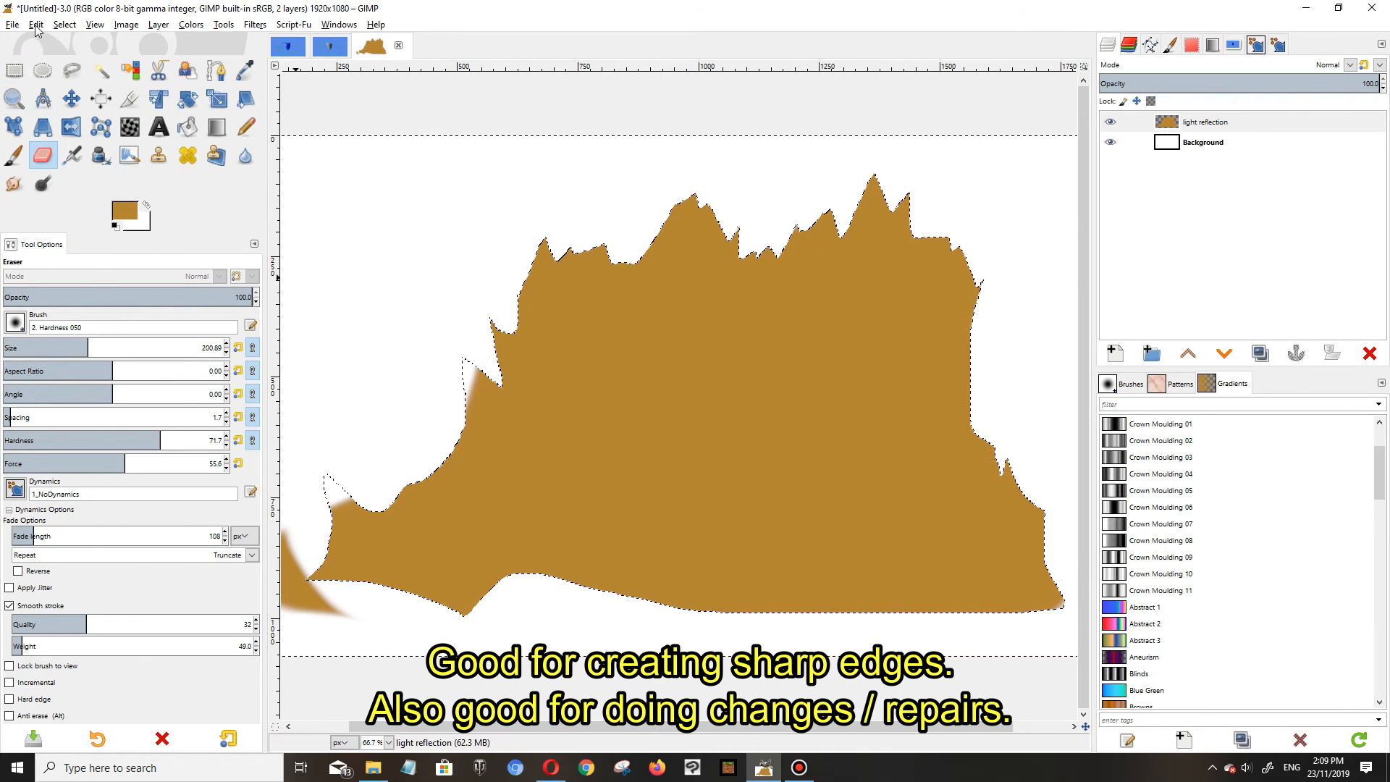
pyautogui.click(64, 24)
pyautogui.click(76, 62)
# Step: Free-select the small blurry fringe on the brown shape's left slope, remove it, and clear the selection
pyautogui.click(72, 70)
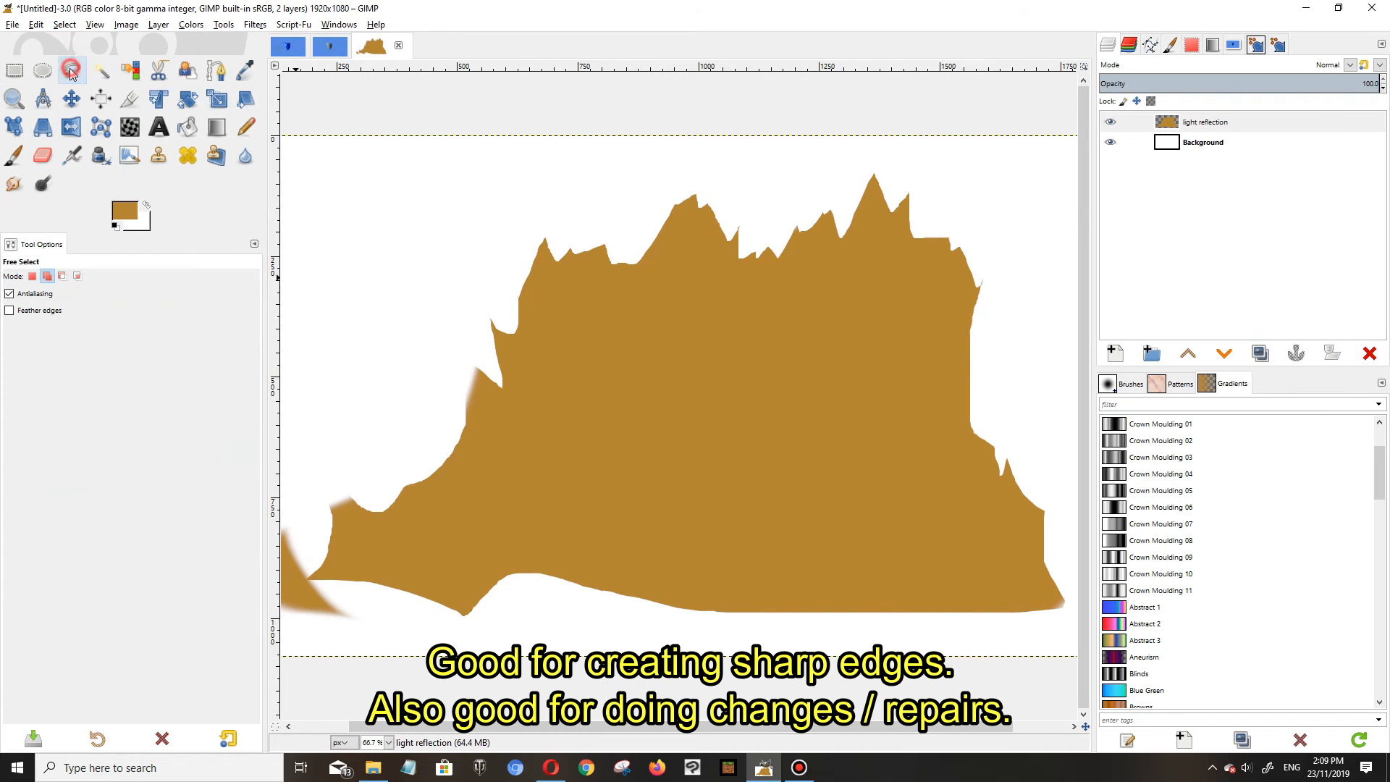
pyautogui.moveTo(483, 364)
pyautogui.mouseDown()
pyautogui.moveTo(445, 431)
pyautogui.moveTo(411, 355)
pyautogui.moveTo(435, 318)
pyautogui.moveTo(482, 359)
pyautogui.mouseUp()
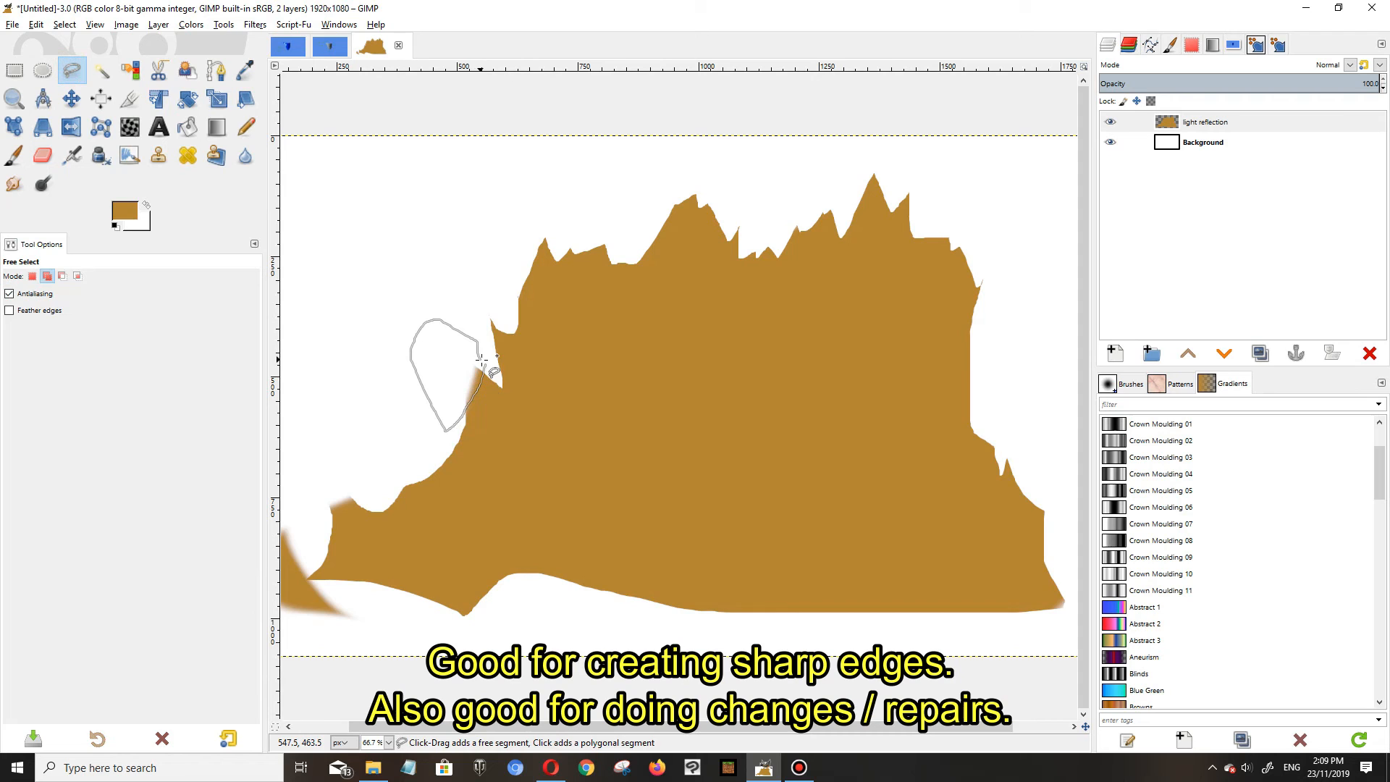
pyautogui.press('Return')
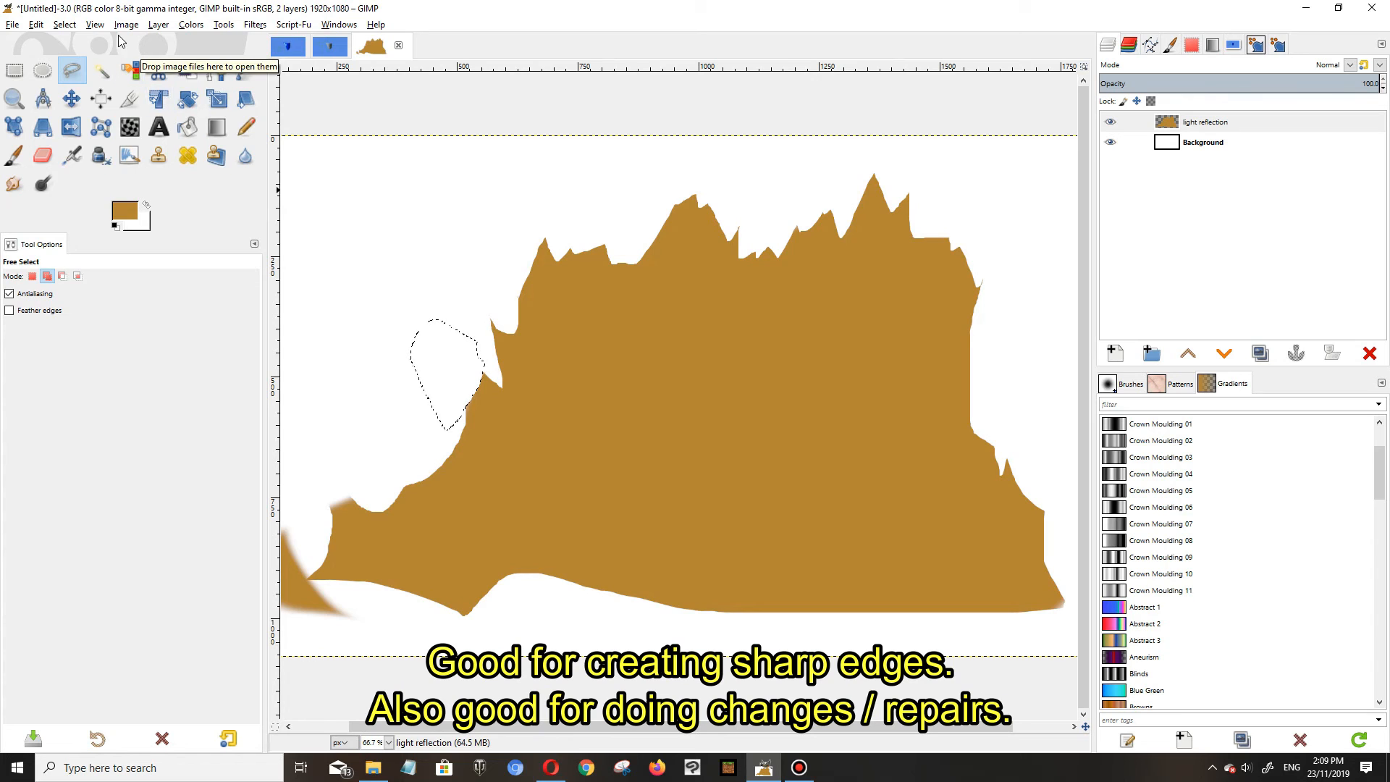
pyautogui.click(80, 26)
pyautogui.click(83, 57)
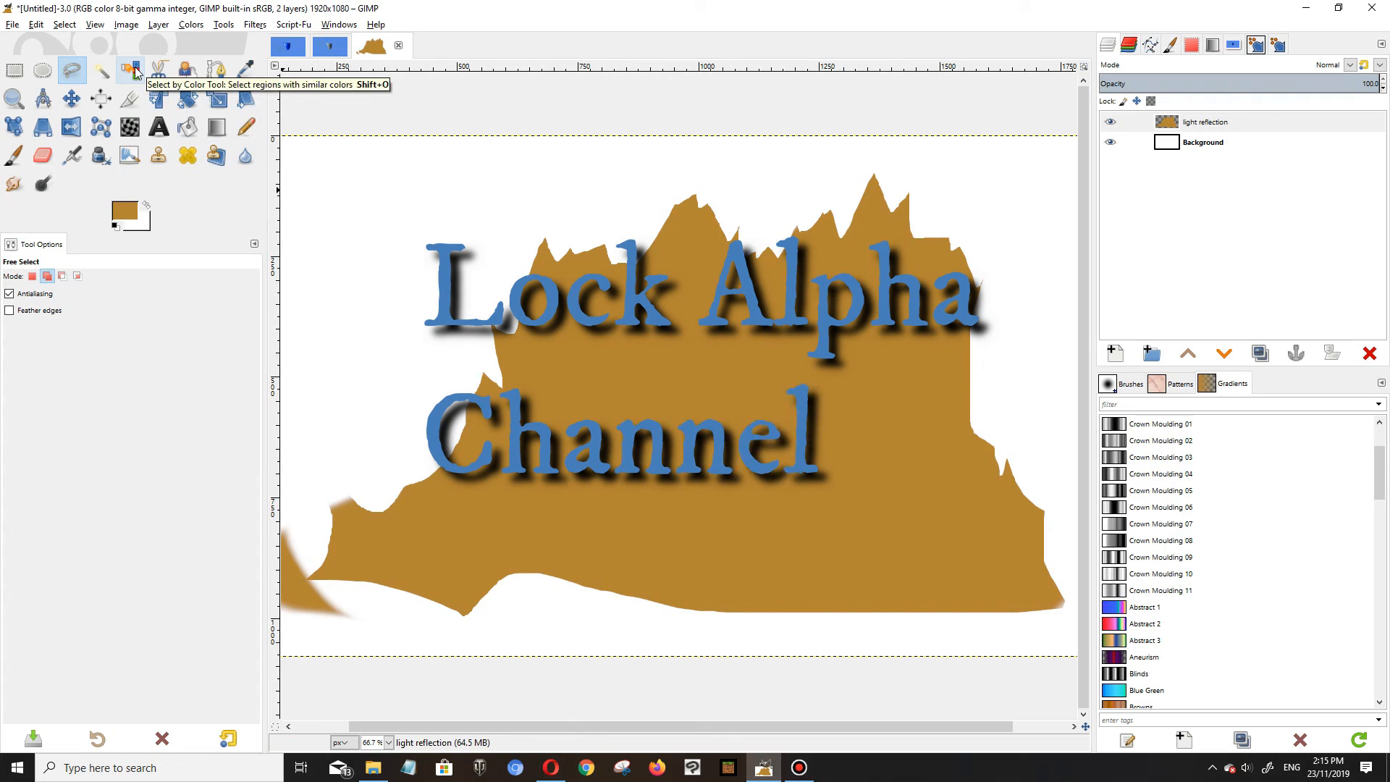
# Step: Select the brown areas of the light reflection layer by color, and clear the selection
pyautogui.click(65, 24)
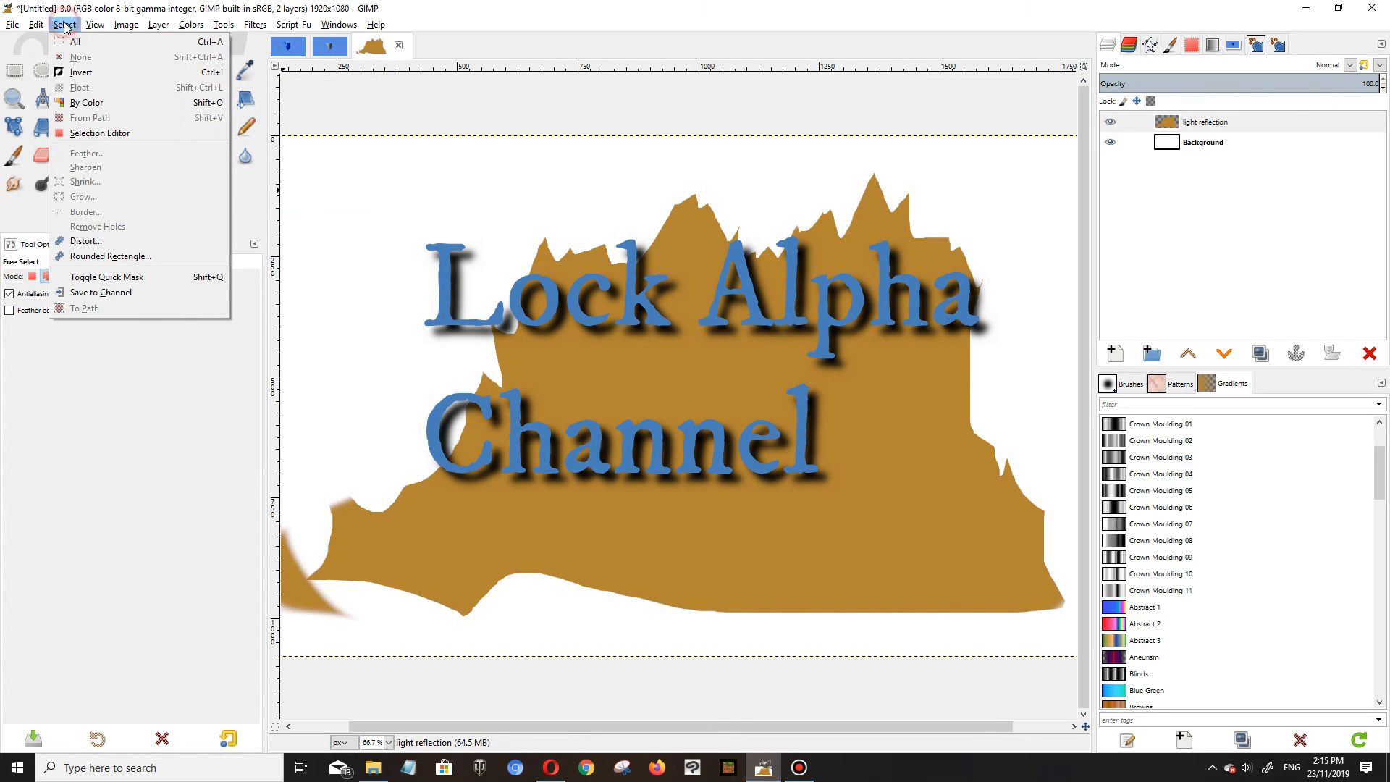
pyautogui.click(98, 105)
pyautogui.click(635, 360)
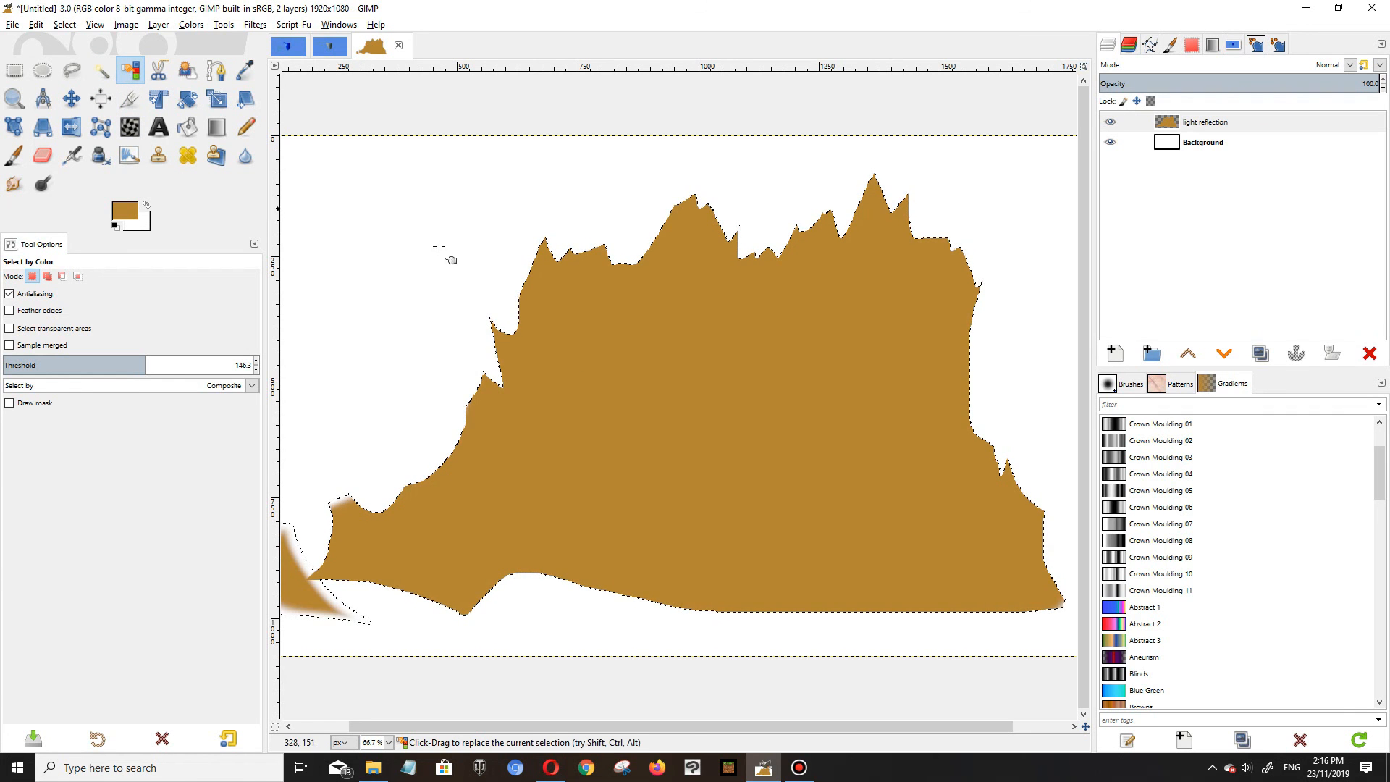
pyautogui.click(64, 25)
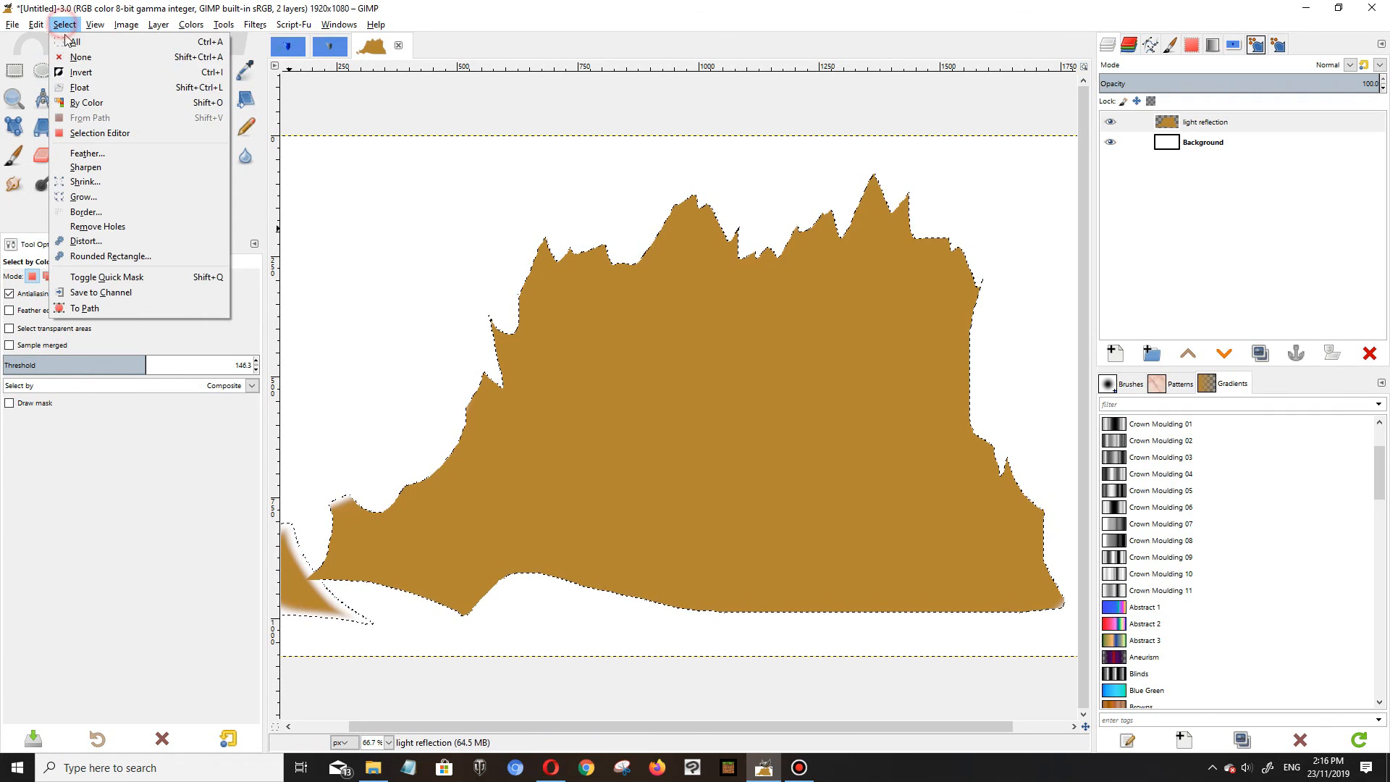
pyautogui.click(71, 58)
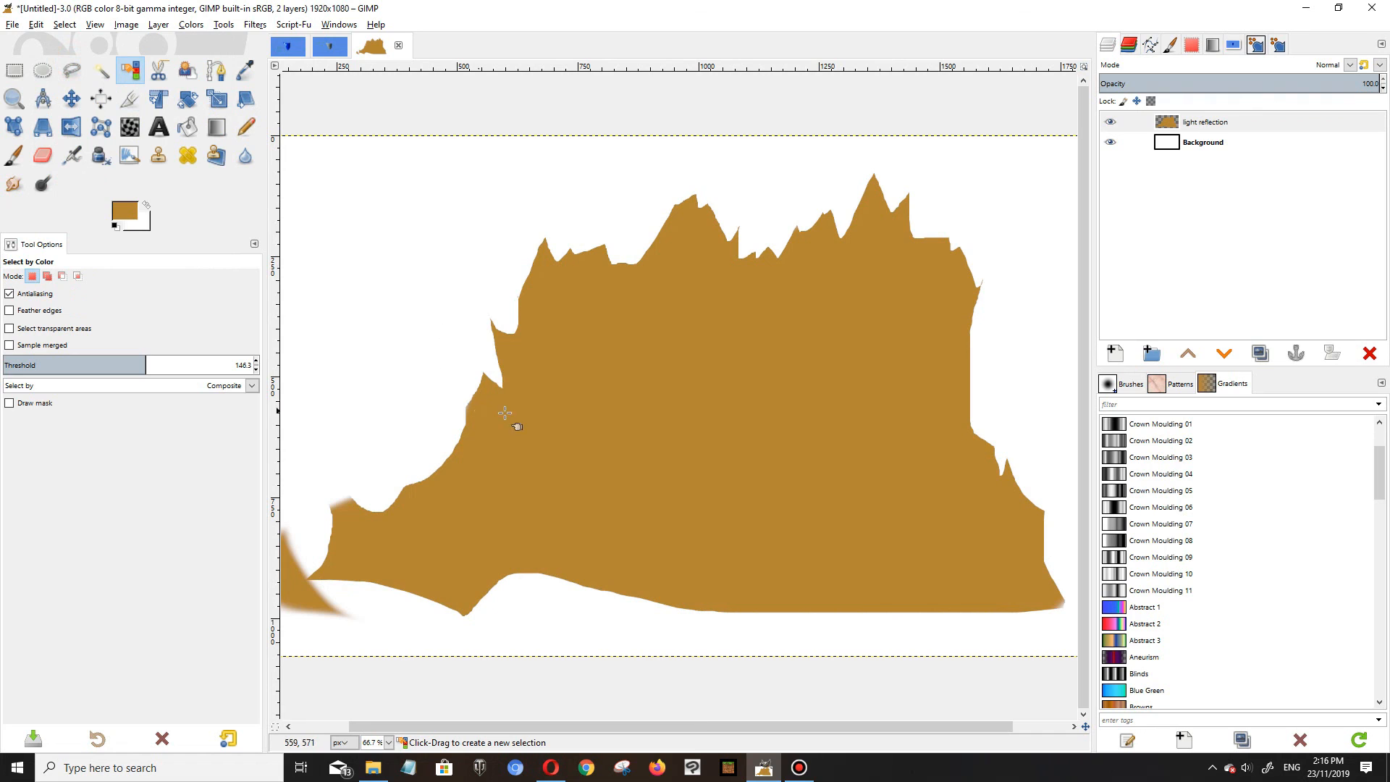
# Step: Lock the alpha channel of the light reflection layer
pyautogui.click(1206, 129)
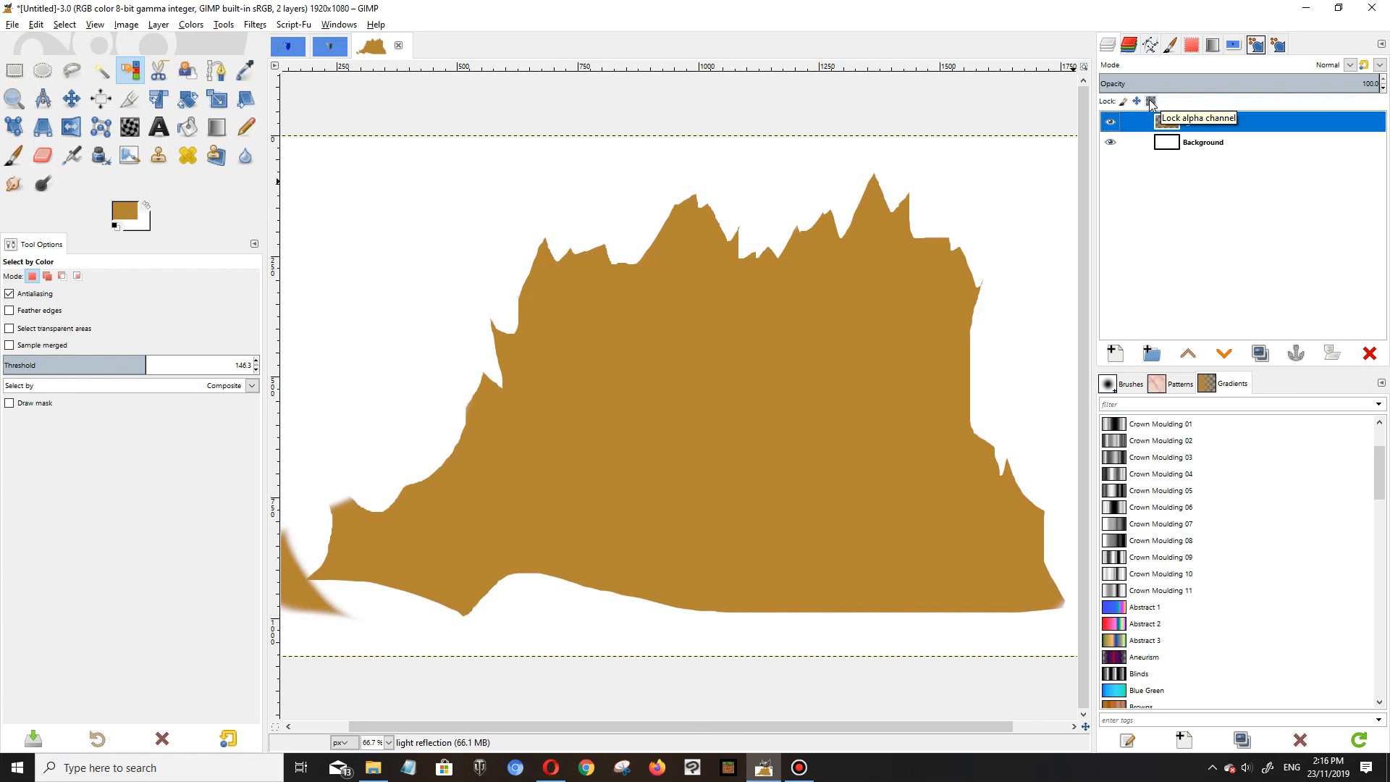
pyautogui.click(1151, 102)
pyautogui.click(1151, 102)
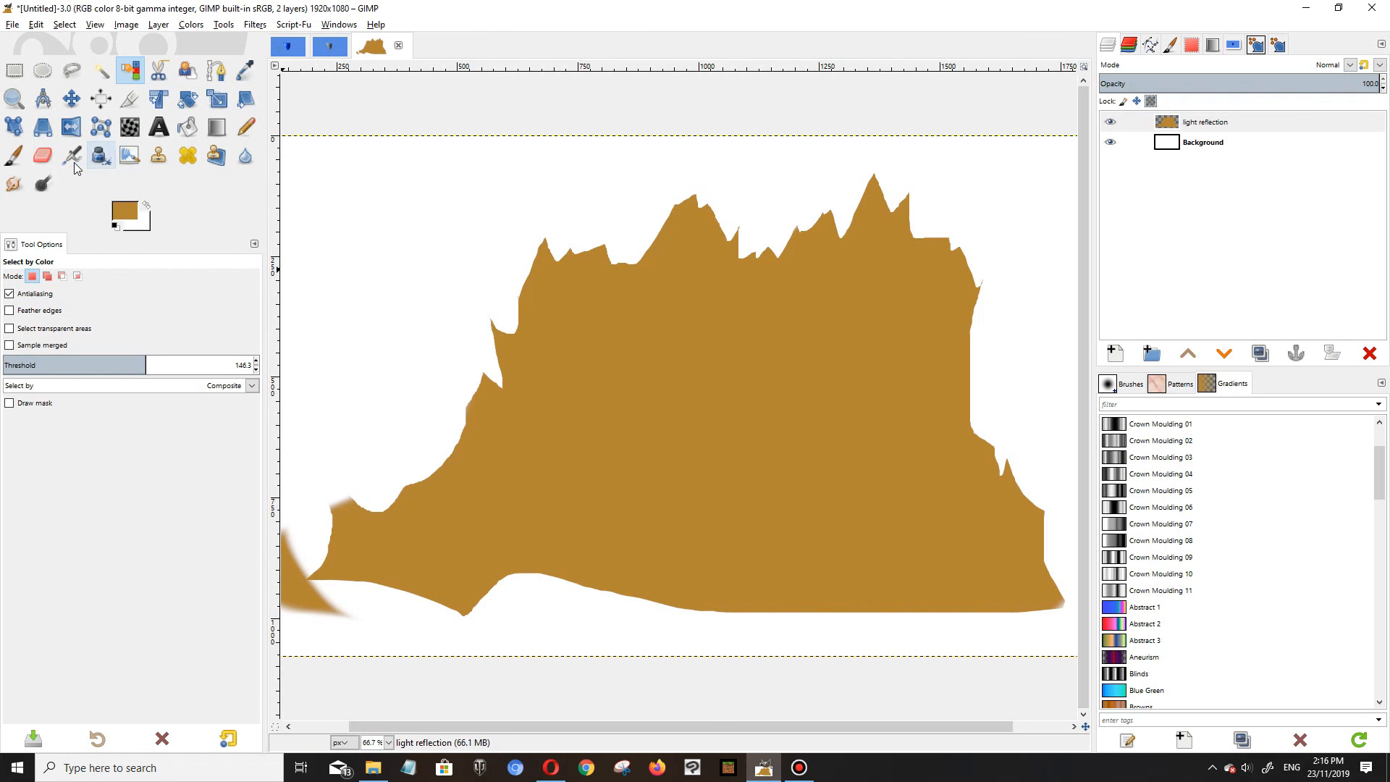
# Step: Set the foreground color to a dark blue and paint over the whole brown shape with the Paintbrush at size 200.89
pyautogui.click(120, 209)
pyautogui.click(139, 410)
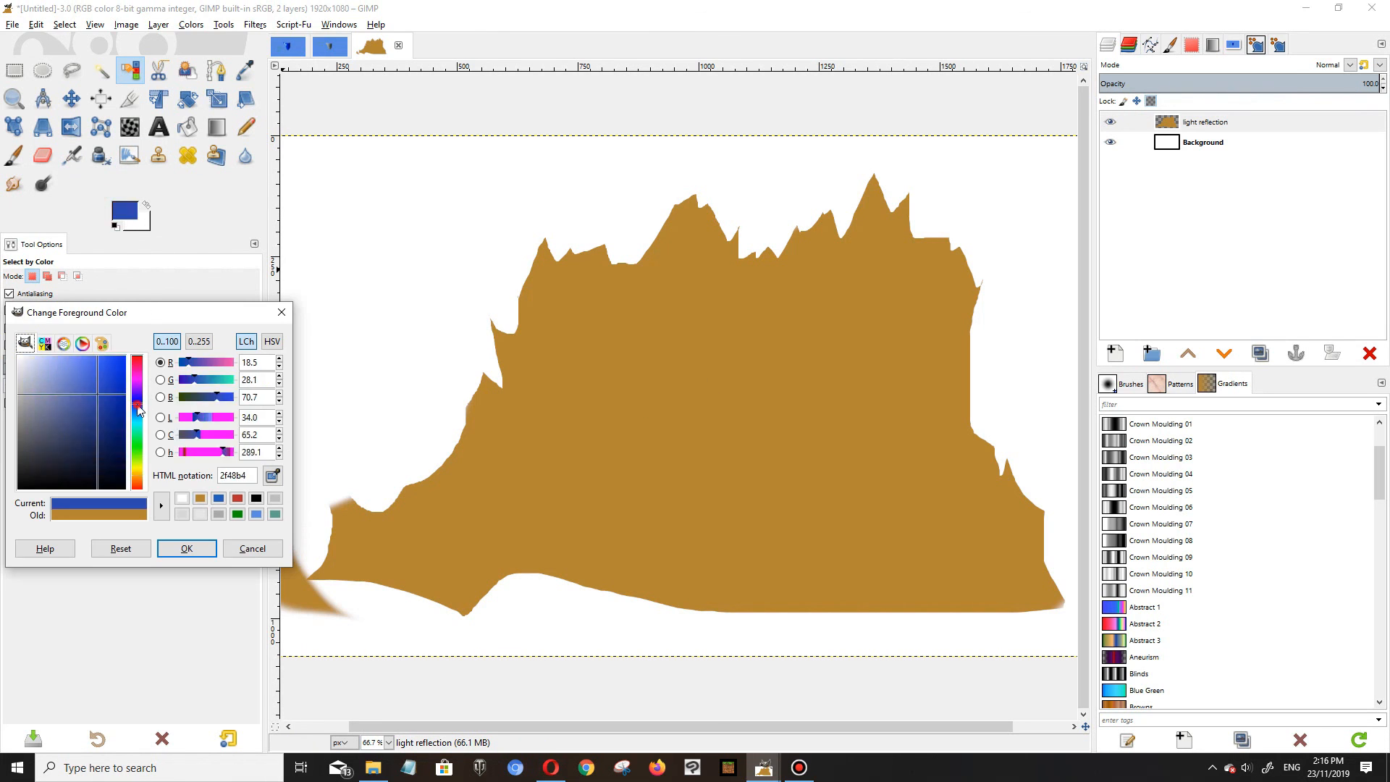
pyautogui.click(86, 408)
pyautogui.click(186, 548)
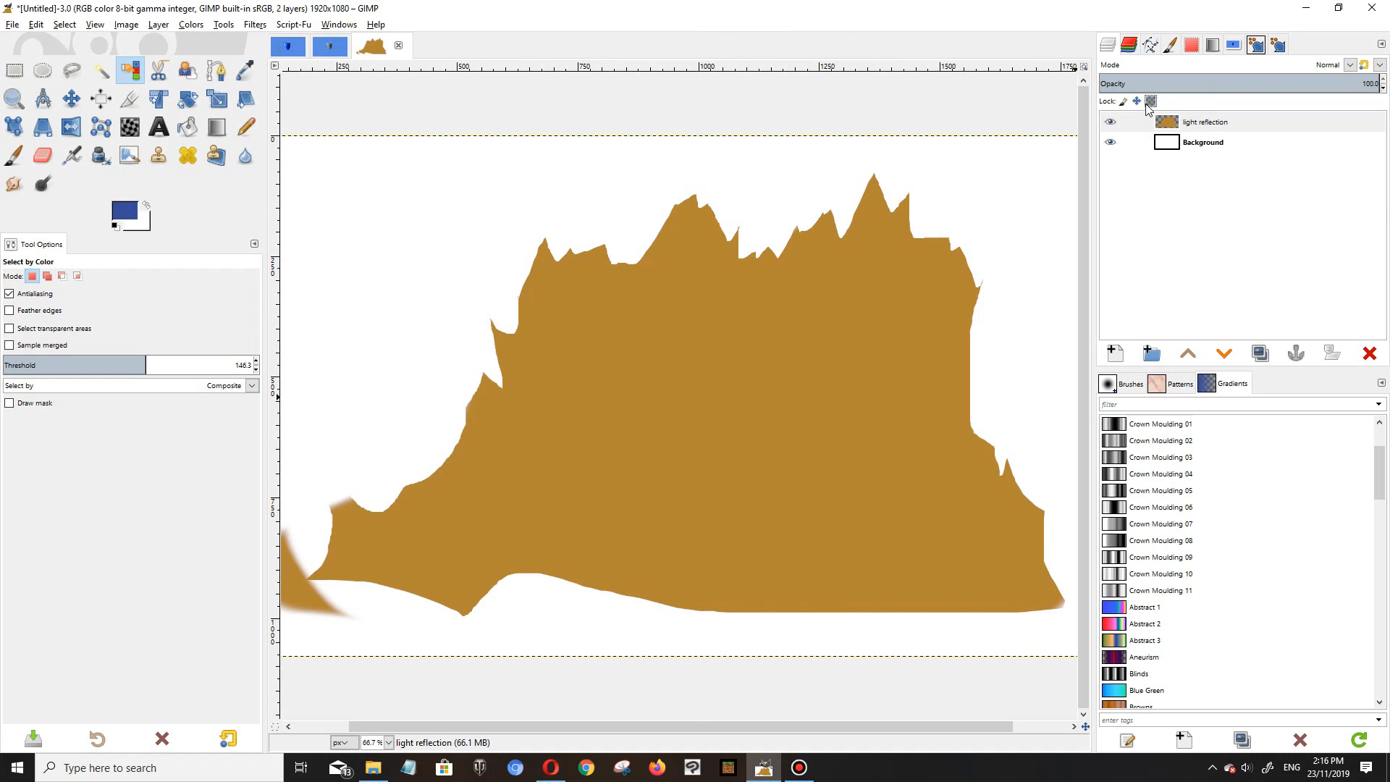
pyautogui.click(13, 155)
pyautogui.moveTo(677, 360)
pyautogui.mouseDown()
pyautogui.moveTo(512, 295)
pyautogui.moveTo(568, 239)
pyautogui.moveTo(396, 554)
pyautogui.moveTo(297, 503)
pyautogui.moveTo(323, 639)
pyautogui.moveTo(449, 589)
pyautogui.moveTo(492, 388)
pyautogui.moveTo(419, 620)
pyautogui.moveTo(562, 357)
pyautogui.moveTo(543, 636)
pyautogui.moveTo(695, 201)
pyautogui.moveTo(558, 610)
pyautogui.moveTo(760, 224)
pyautogui.moveTo(651, 608)
pyautogui.moveTo(815, 195)
pyautogui.moveTo(732, 637)
pyautogui.moveTo(890, 155)
pyautogui.moveTo(774, 690)
pyautogui.moveTo(934, 217)
pyautogui.moveTo(1017, 645)
pyautogui.moveTo(1013, 442)
pyautogui.moveTo(949, 649)
pyautogui.moveTo(893, 437)
pyautogui.moveTo(822, 589)
pyautogui.mouseUp()
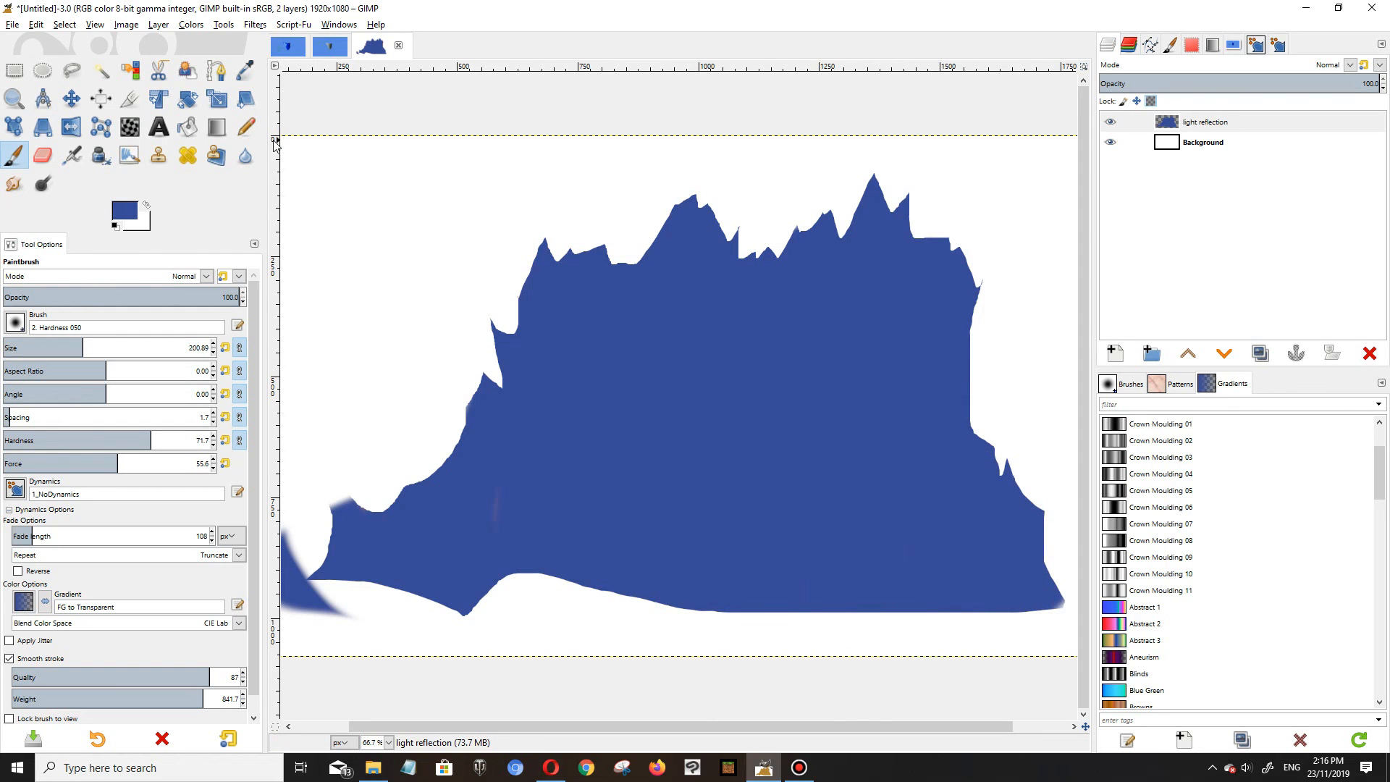
# Step: Try a linear FG to Transparent gradient across the blue shape from its right side toward its left
pyautogui.click(215, 129)
pyautogui.moveTo(978, 411); pyautogui.dragTo(503, 420)
pyautogui.press('Return')
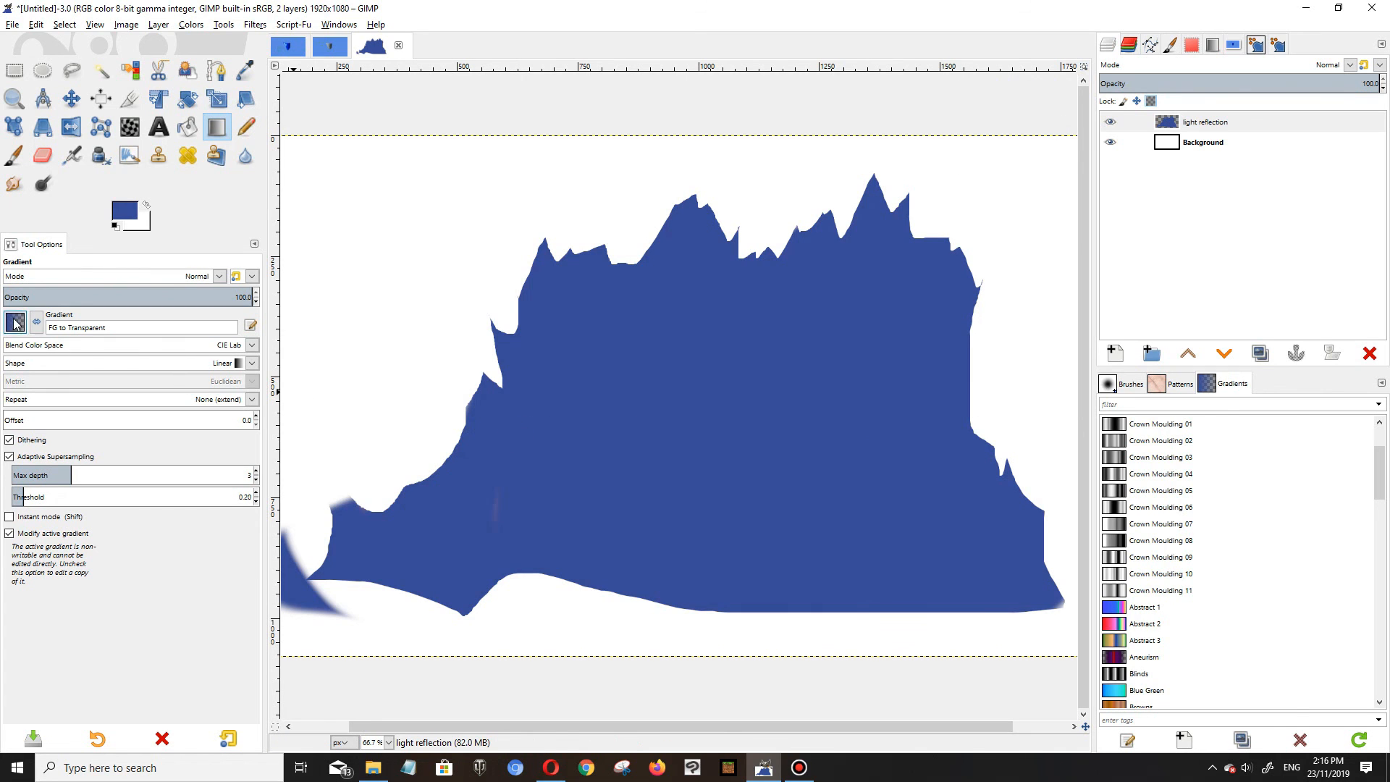
pyautogui.moveTo(990, 432); pyautogui.dragTo(623, 434)
pyautogui.press('Escape')
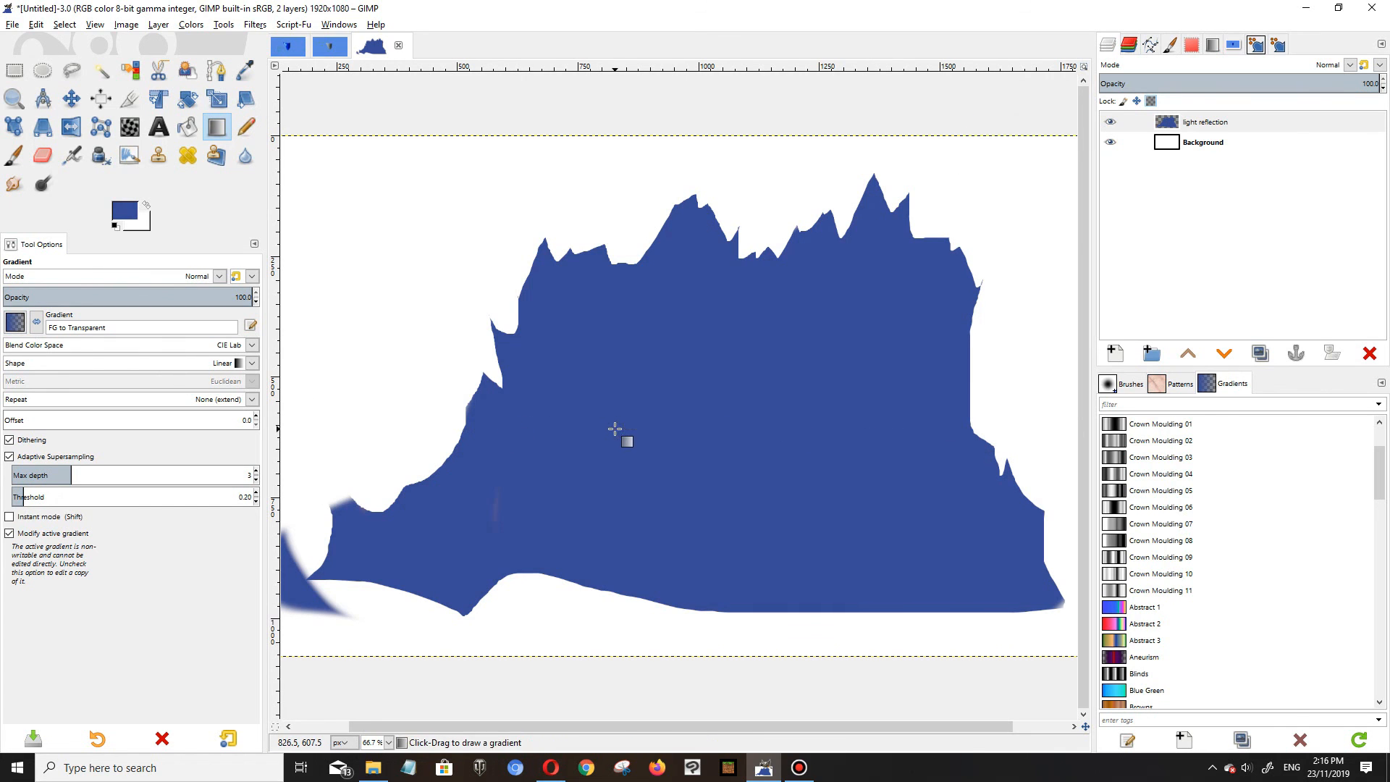
# Step: Apply a linear FG to BG (HSV counter-clockwise) gradient horizontally across the shape, from its right side to an endpoint at 148, 594
pyautogui.click(23, 328)
pyautogui.click(36, 424)
pyautogui.moveTo(1015, 422); pyautogui.dragTo(287, 422)
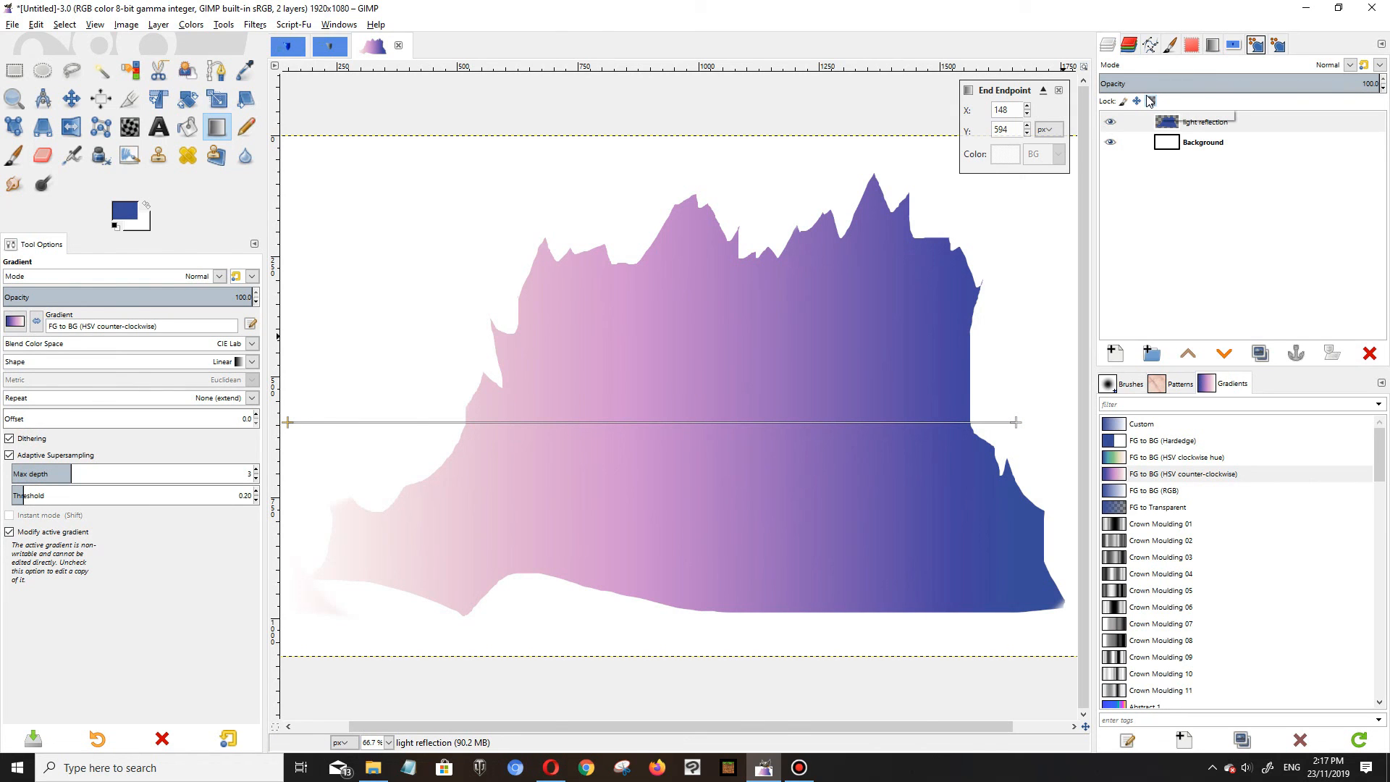
pyautogui.press('Return')
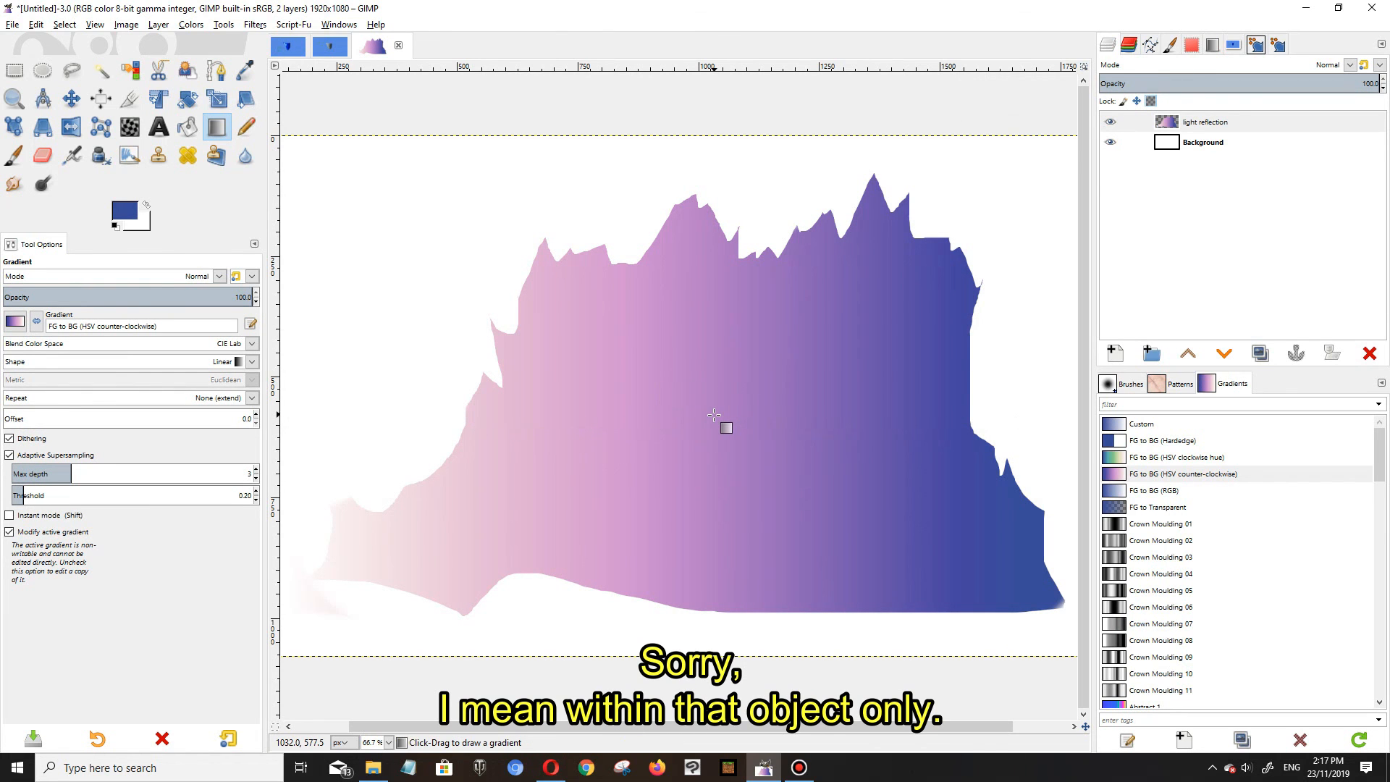